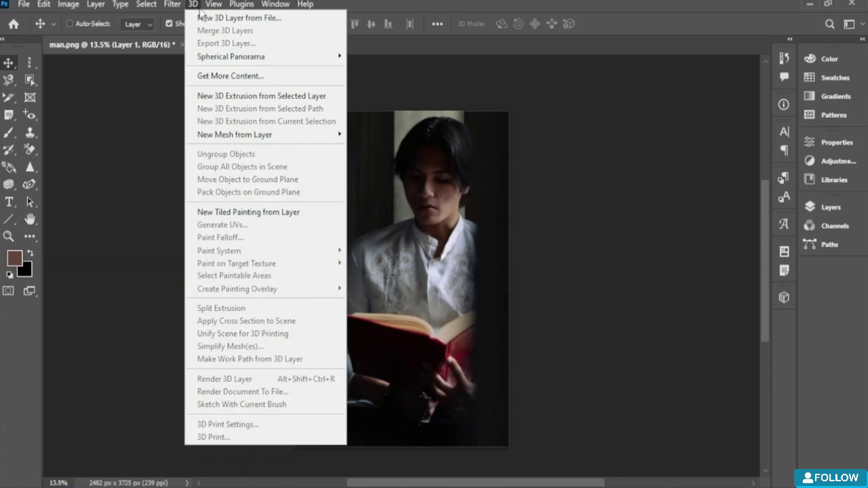
Try to generate a bump (height) map from Layer 1 of man.png
{"action": "left_click", "coordinate": [558, 110]}
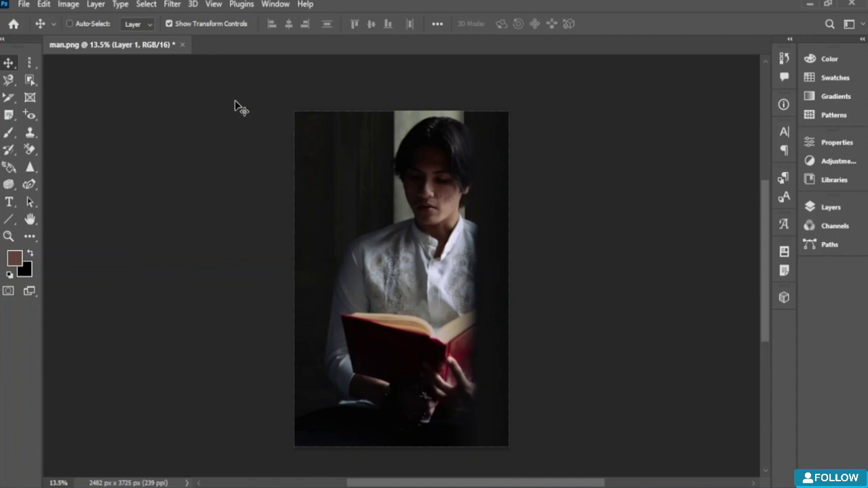
{"action": "left_click", "coordinate": [174, 5]}
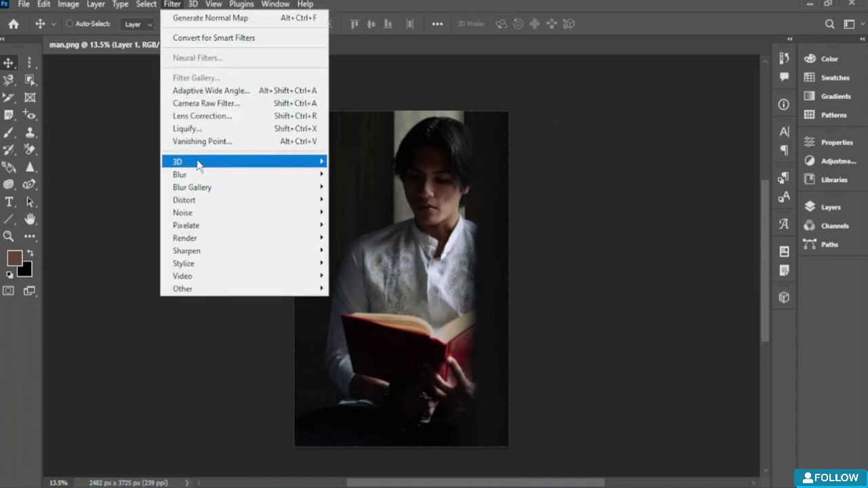
{"action": "mouse_move", "coordinate": [198, 164]}
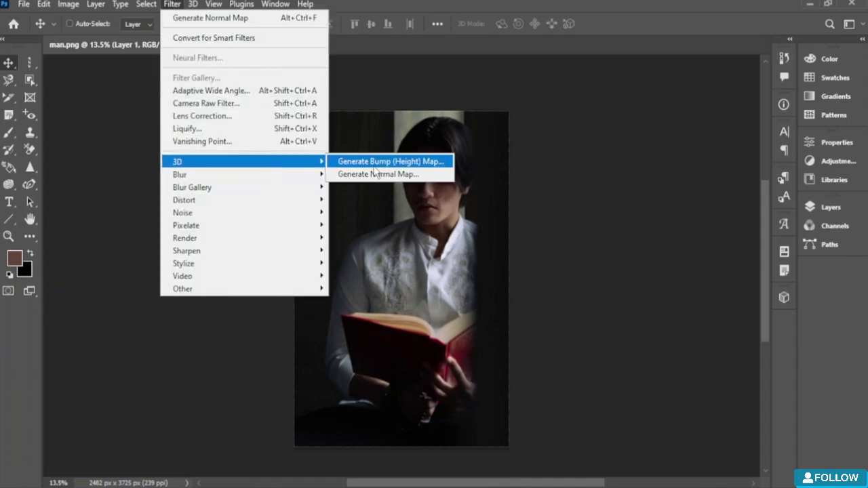
{"action": "left_click", "coordinate": [400, 167]}
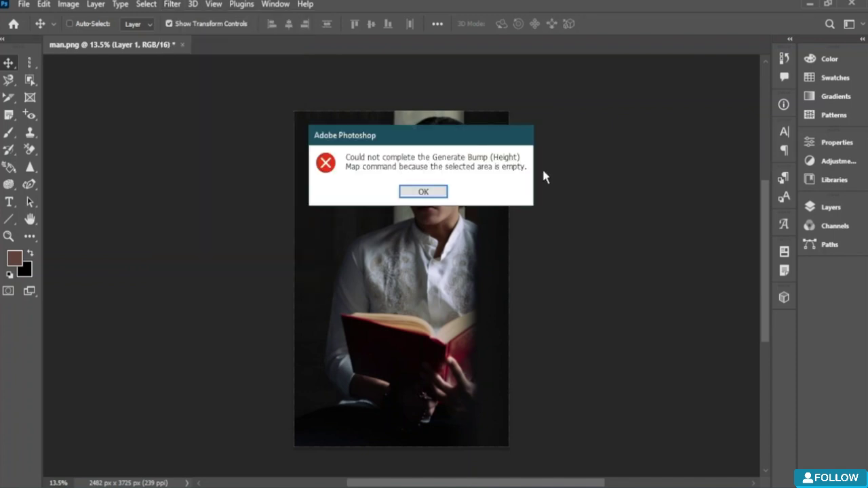
{"action": "left_click", "coordinate": [413, 193]}
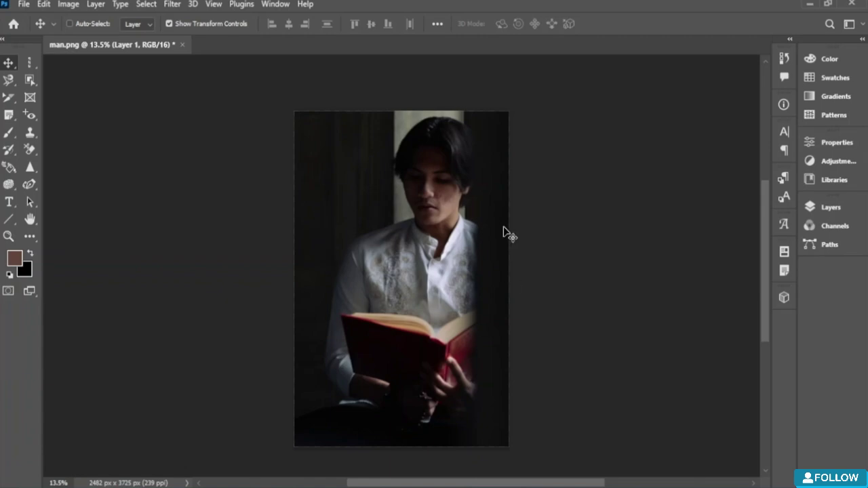
Create a new A4 portrait document, 210 x 297 mm at 300 ppi, with a white background
{"action": "left_click", "coordinate": [13, 25]}
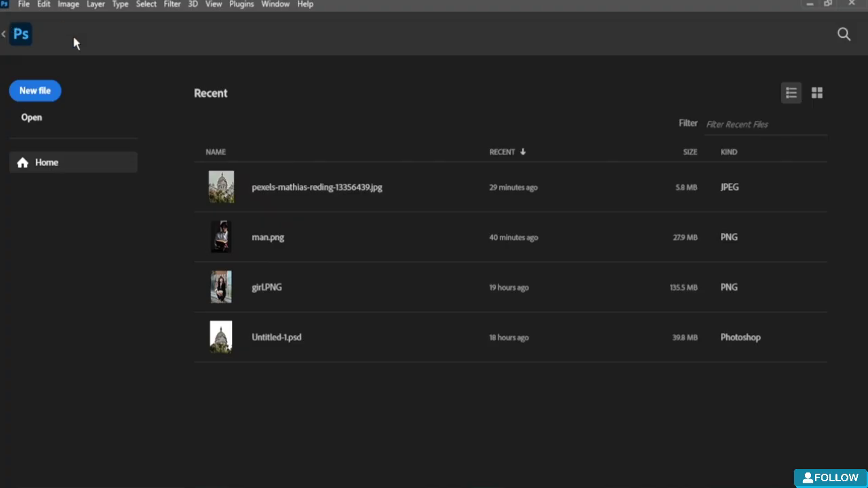
{"action": "left_click", "coordinate": [47, 93]}
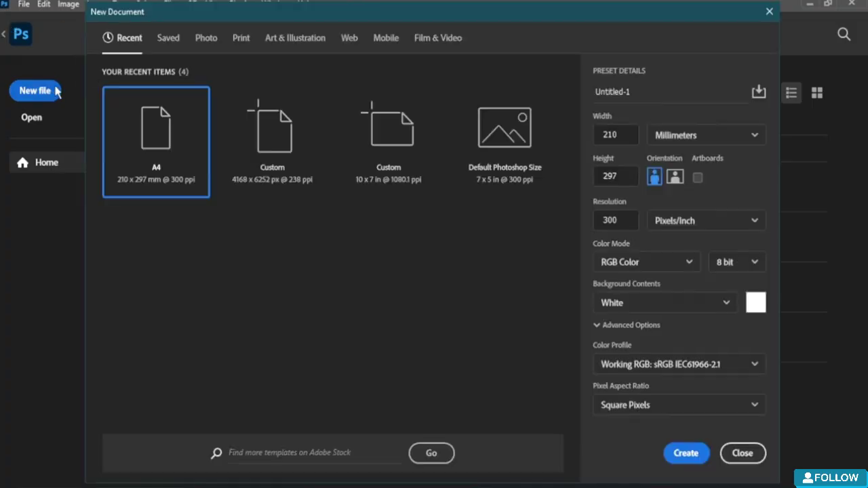
{"action": "left_click", "coordinate": [686, 453]}
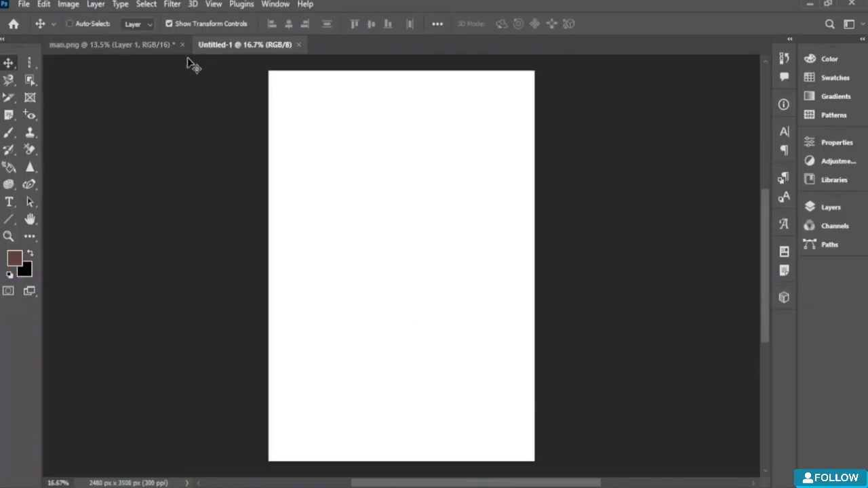
Try to automatically select the subject on Layer 1 of man.png
{"action": "left_click", "coordinate": [145, 46]}
{"action": "left_click", "coordinate": [146, 6]}
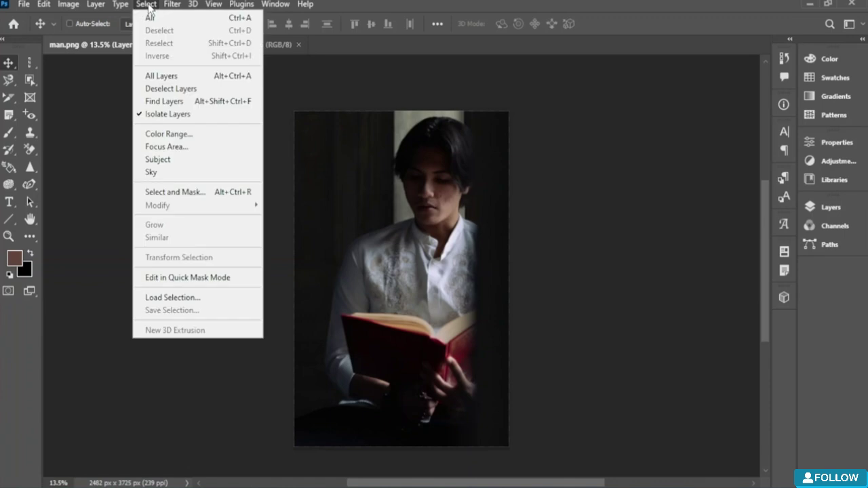
{"action": "left_click", "coordinate": [189, 160]}
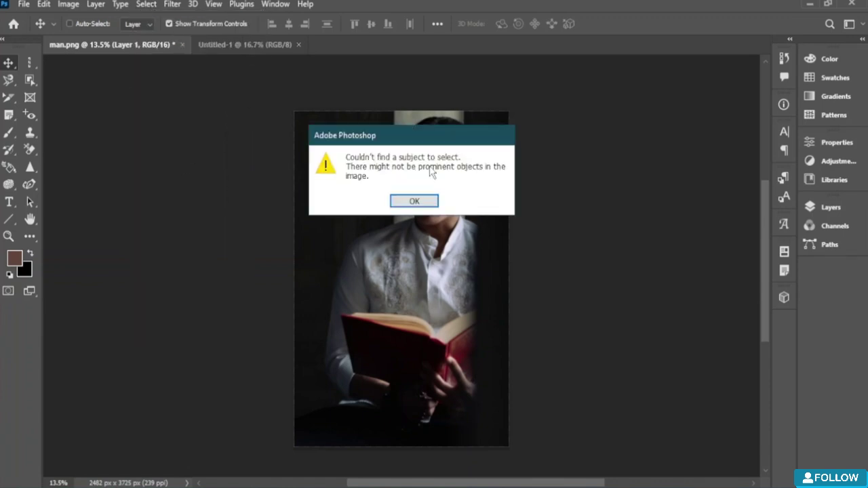
{"action": "left_click", "coordinate": [421, 203]}
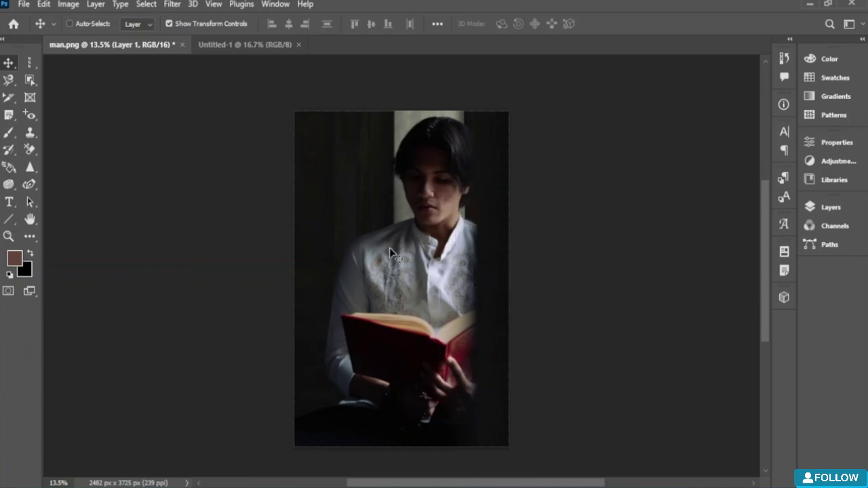
{"action": "left_click", "coordinate": [144, 5]}
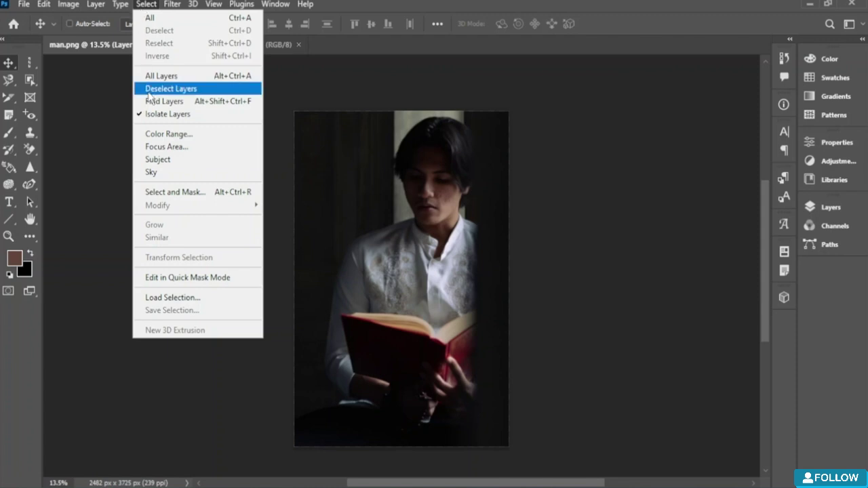
{"action": "left_click", "coordinate": [175, 160]}
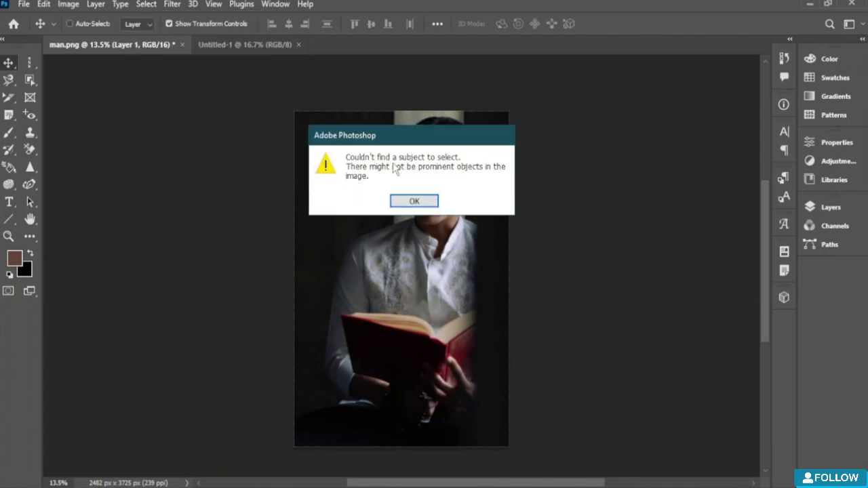
{"action": "left_click", "coordinate": [410, 200]}
Close man.png without saving its changes
{"action": "left_click", "coordinate": [181, 44]}
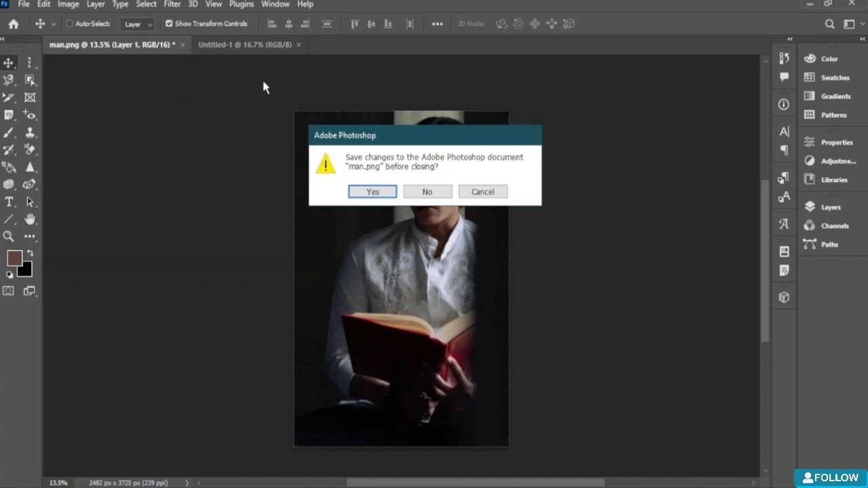
{"action": "left_click", "coordinate": [369, 192]}
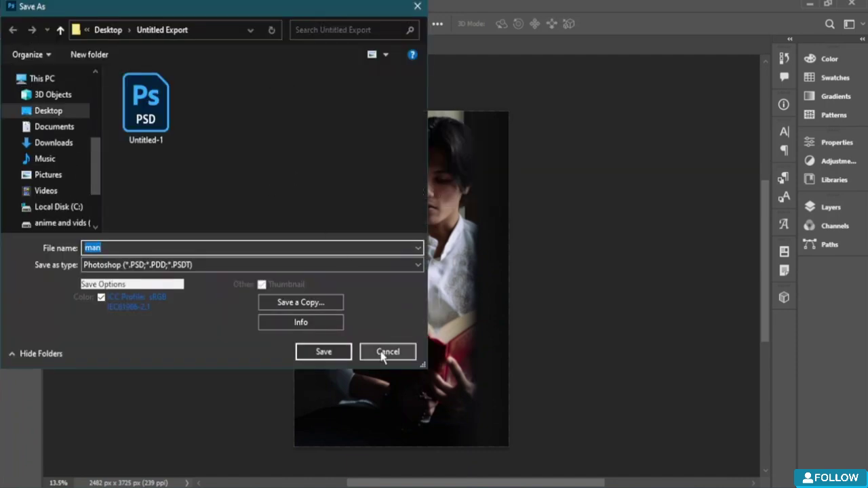
{"action": "left_click", "coordinate": [385, 351]}
{"action": "left_click", "coordinate": [182, 44]}
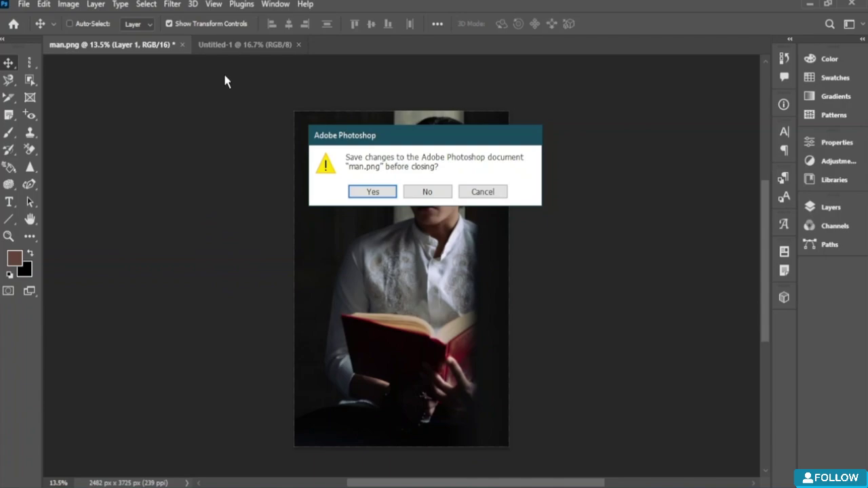
{"action": "left_click", "coordinate": [424, 192]}
Open the man image from the Untitled Export folder again
{"action": "left_click", "coordinate": [14, 25]}
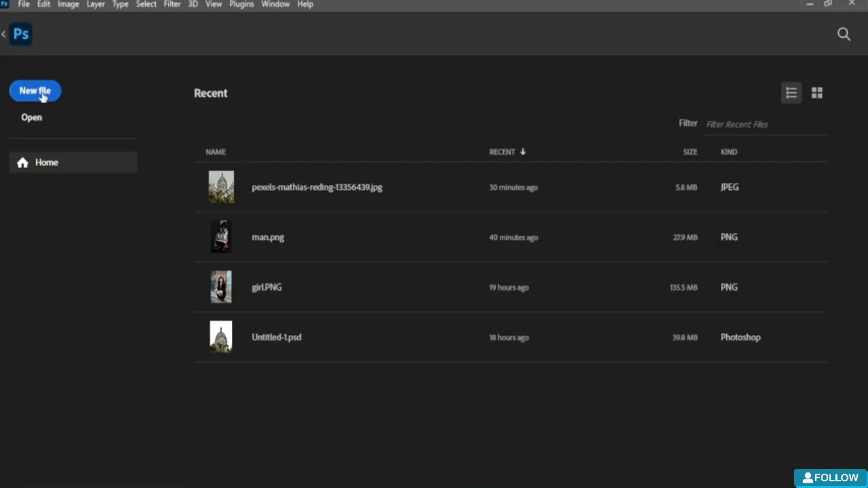
{"action": "left_click", "coordinate": [31, 118]}
{"action": "left_click", "coordinate": [230, 132]}
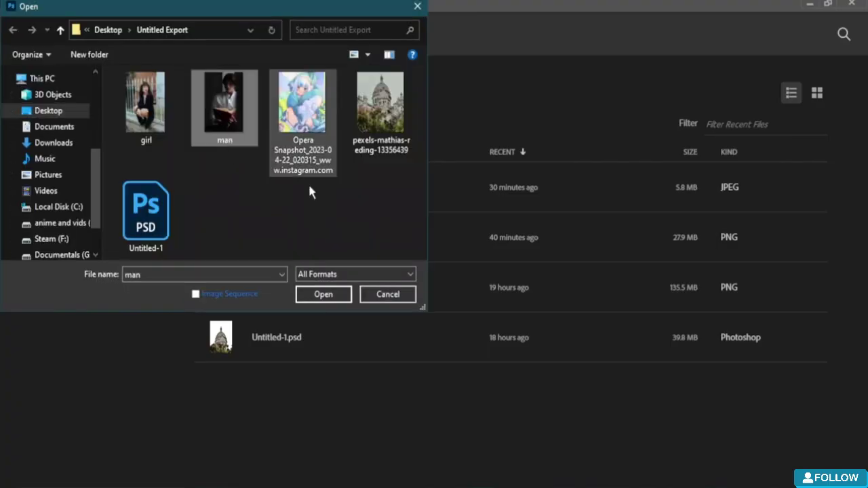
{"action": "left_click", "coordinate": [337, 296]}
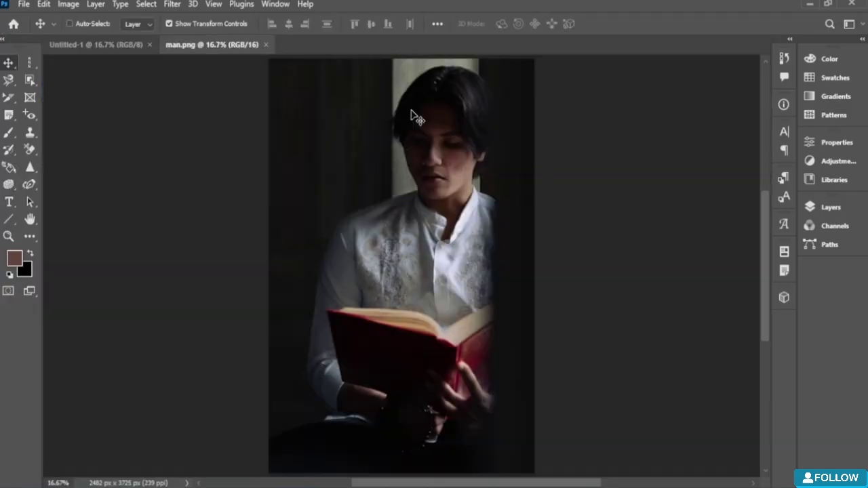
Copy the automatically selected subject of man.png into Untitled-1 and shift the cutout slightly down the page
{"action": "left_click", "coordinate": [156, 8]}
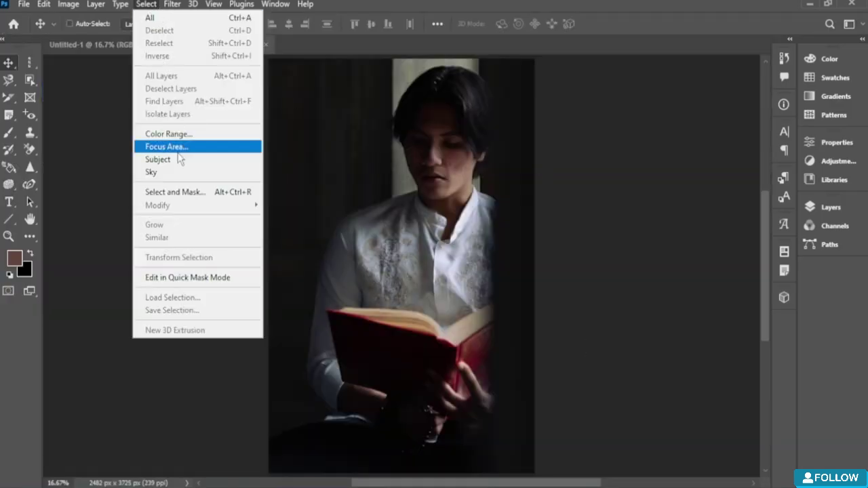
{"action": "left_click", "coordinate": [178, 159]}
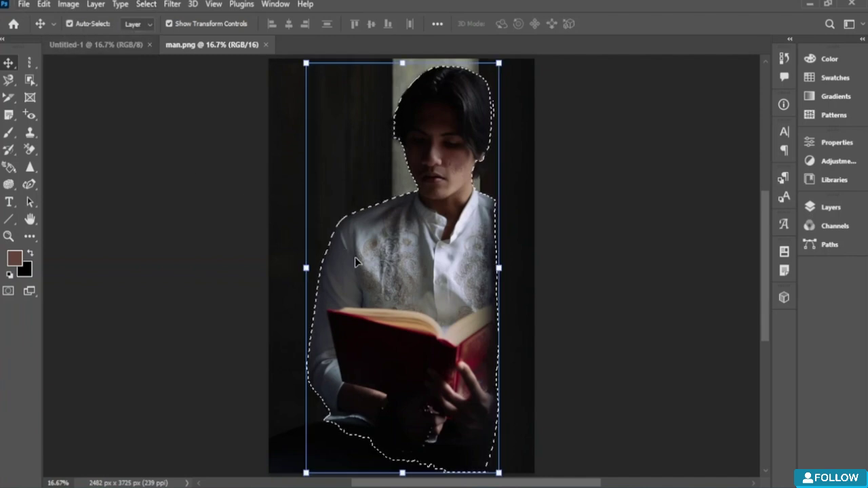
{"action": "left_click", "coordinate": [112, 45]}
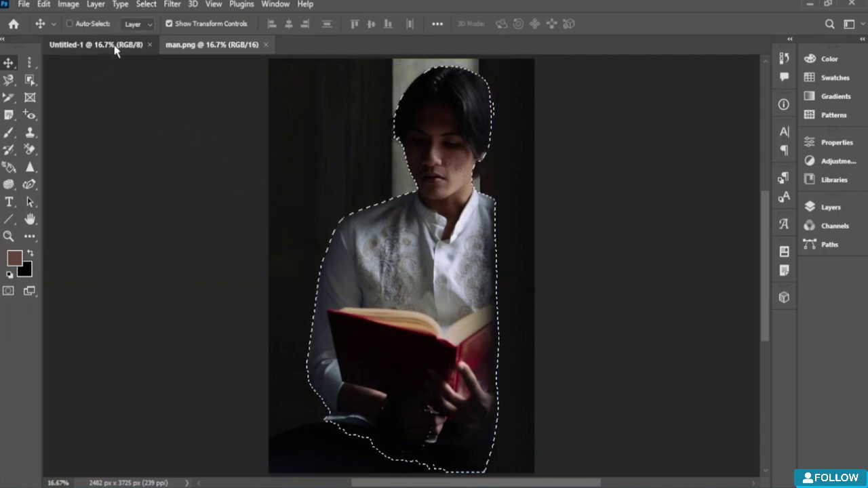
{"action": "key", "text": "ctrl+v"}
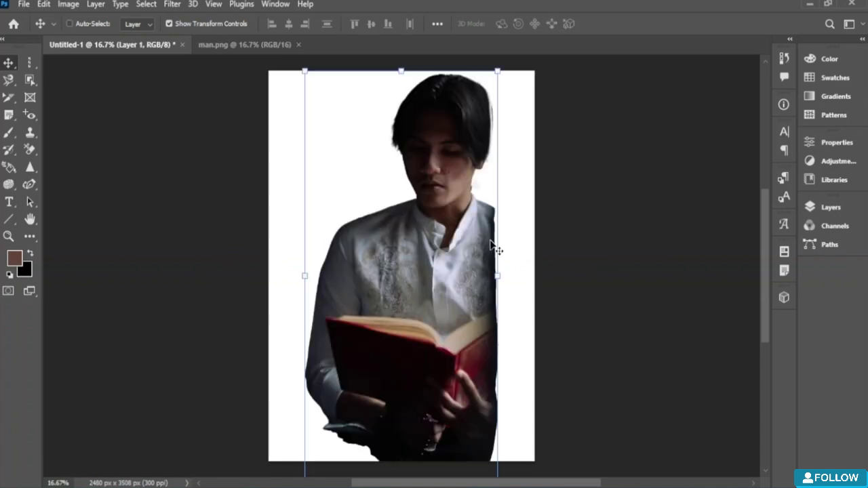
{"action": "left_click_drag", "start_coordinate": [494, 249], "coordinate": [378, 265]}
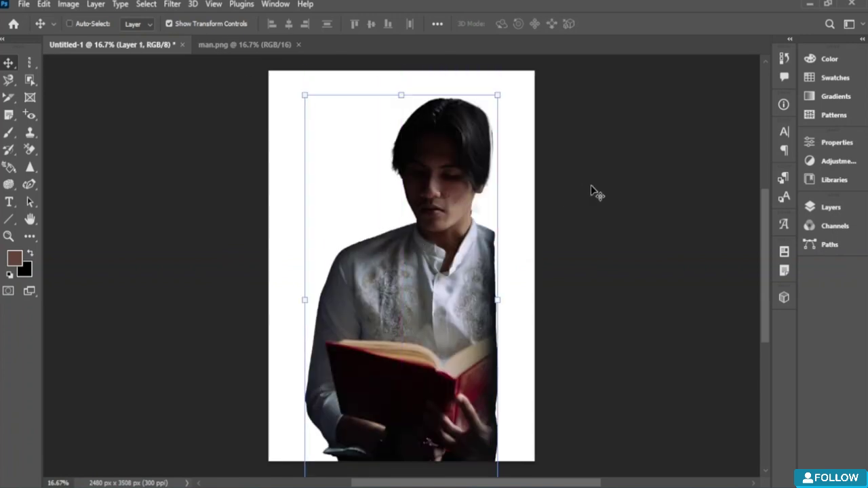
Preview the Generate Bump (Height) Map filter on the man cutout and leave it without applying
{"action": "left_click", "coordinate": [172, 5]}
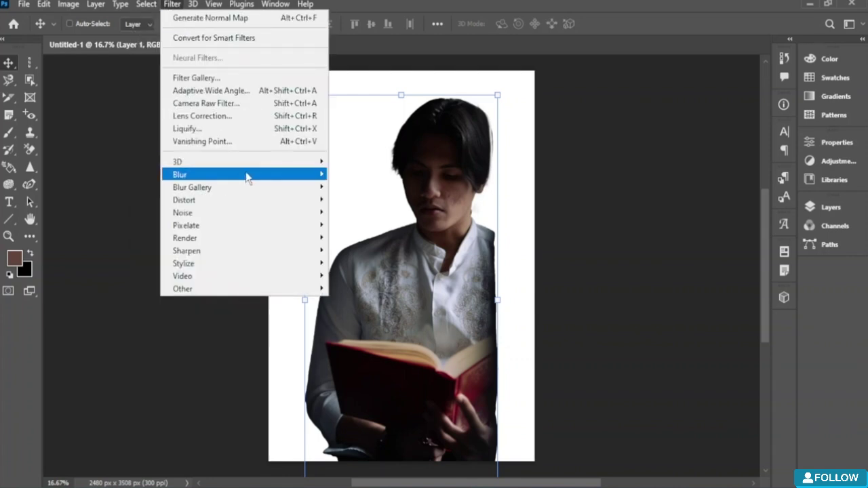
{"action": "mouse_move", "coordinate": [285, 163]}
{"action": "left_click", "coordinate": [368, 163]}
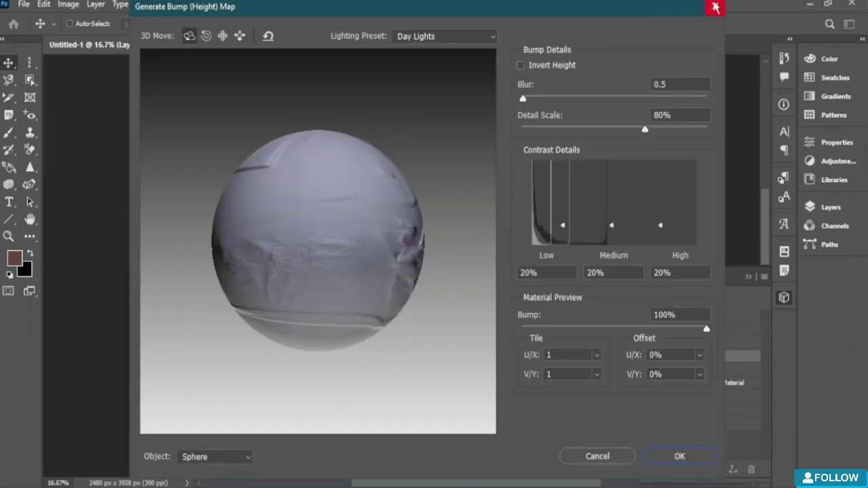
{"action": "left_click", "coordinate": [716, 6]}
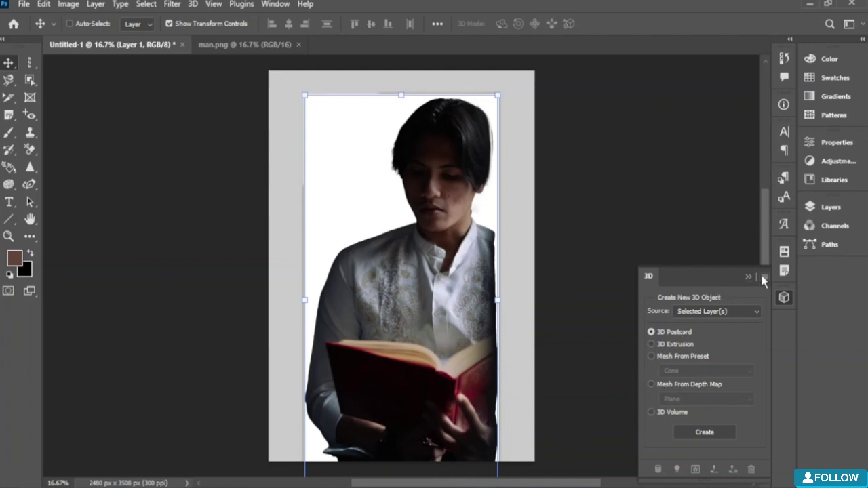
Try the 3D Extrusion, Mesh From Preset with Ring, and Mesh From Depth Map options for a new 3D object
{"action": "left_click", "coordinate": [784, 296]}
{"action": "left_click", "coordinate": [787, 298]}
{"action": "left_click", "coordinate": [652, 344]}
{"action": "left_click", "coordinate": [661, 358]}
{"action": "left_click", "coordinate": [737, 372]}
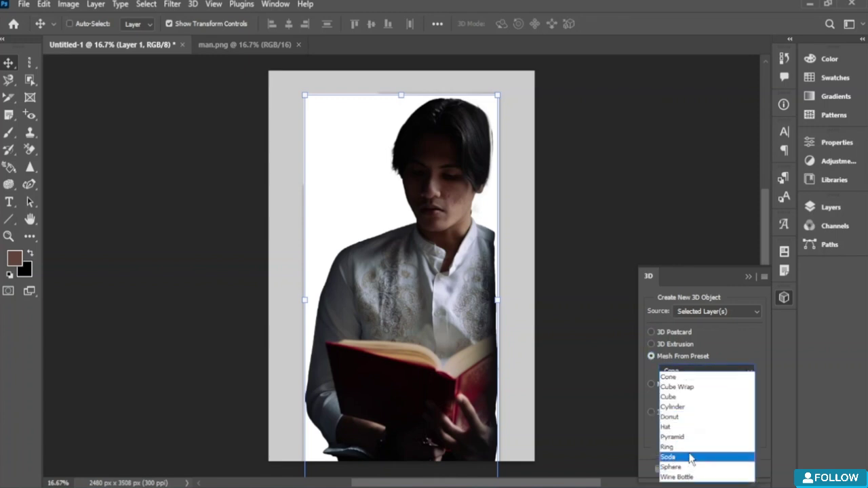
{"action": "left_click", "coordinate": [679, 447]}
{"action": "left_click", "coordinate": [651, 385]}
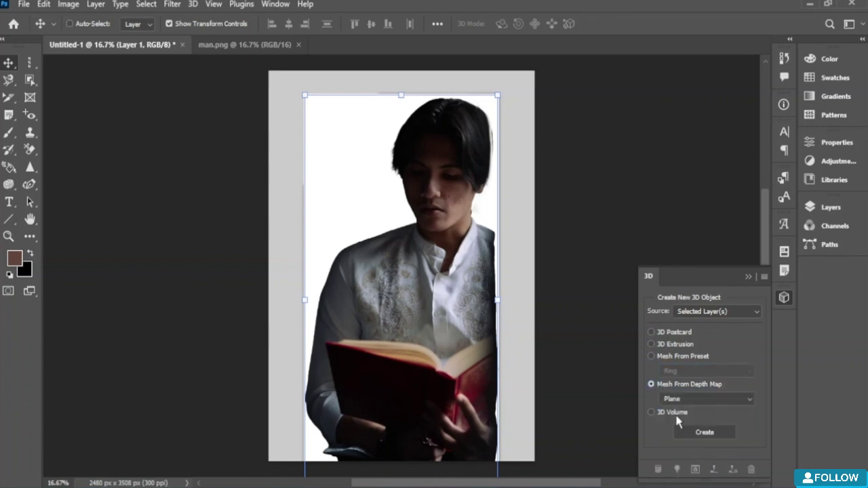
Try to create a 3D Volume from the man cutout layer
{"action": "left_click", "coordinate": [652, 413]}
{"action": "left_click", "coordinate": [714, 437]}
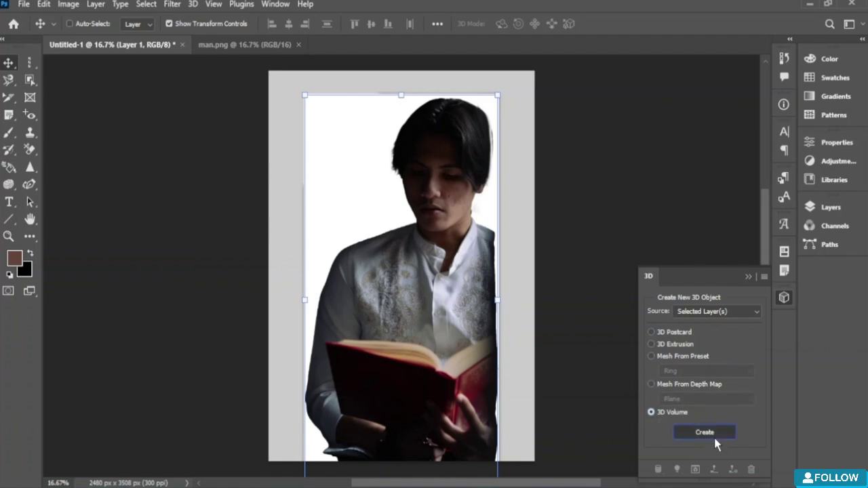
{"action": "left_click", "coordinate": [421, 192]}
Reselect Layer 1 and retry creating a 3D Volume from it
{"action": "left_click", "coordinate": [830, 208]}
{"action": "left_click", "coordinate": [688, 314]}
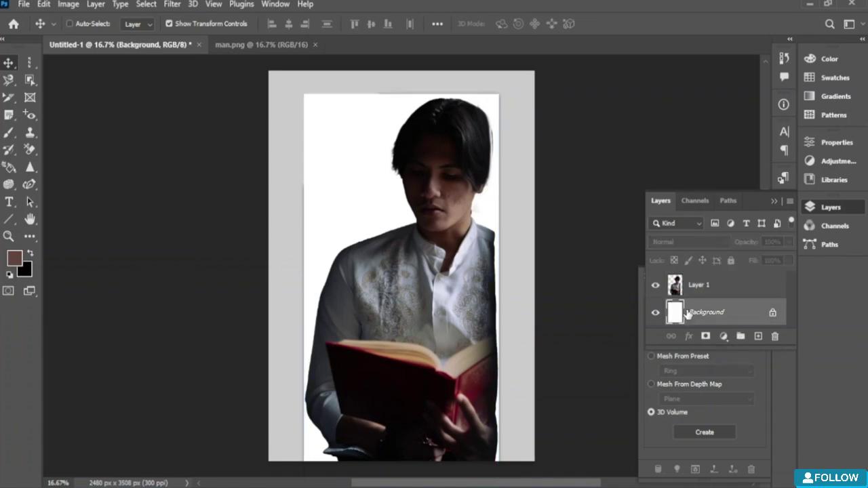
{"action": "left_click", "coordinate": [676, 290]}
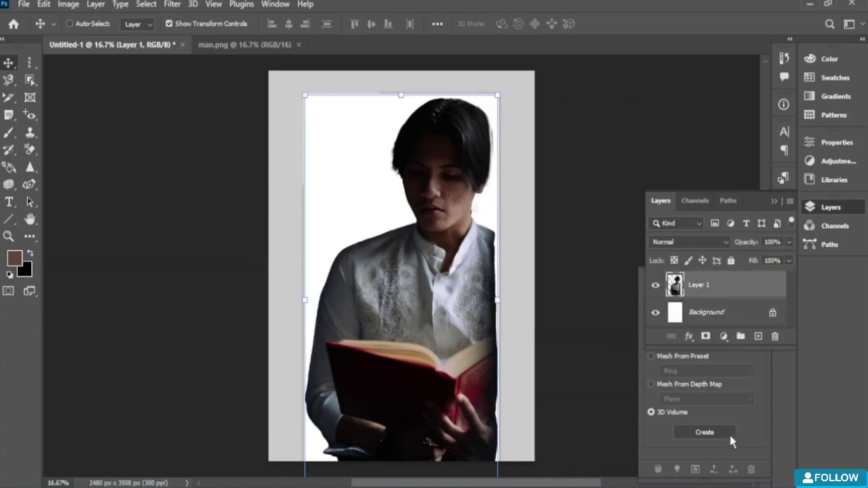
{"action": "left_click", "coordinate": [829, 208]}
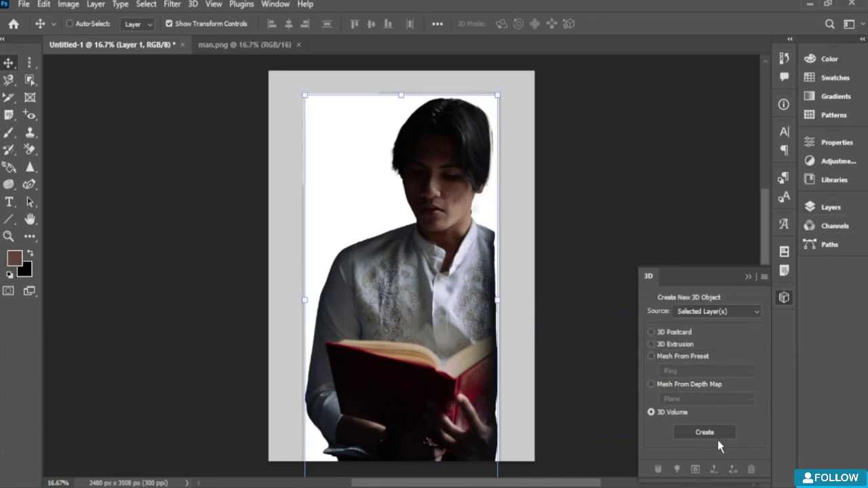
{"action": "left_click", "coordinate": [719, 438]}
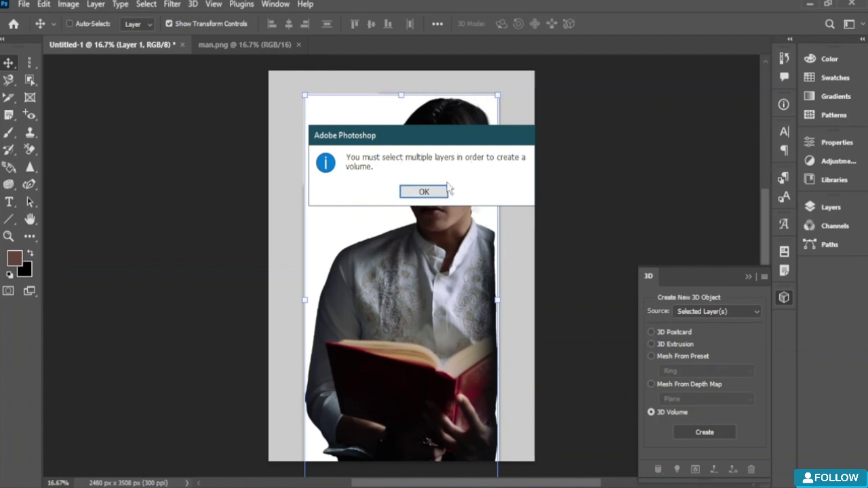
{"action": "left_click", "coordinate": [424, 192]}
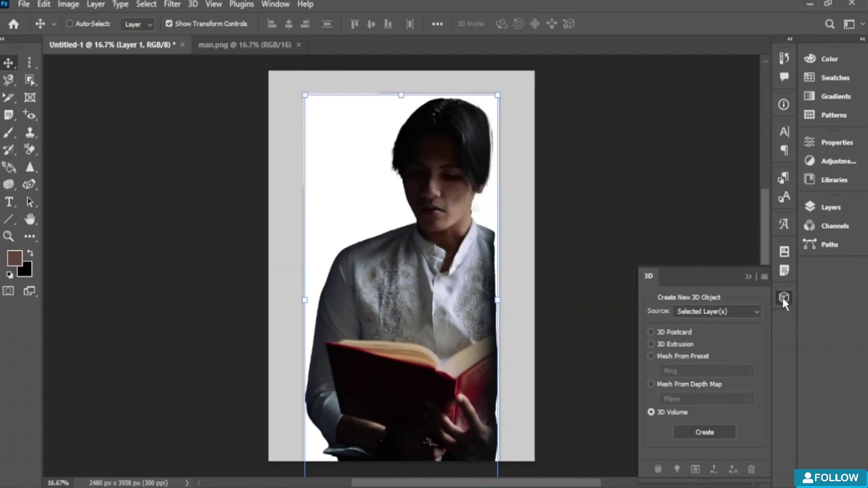
Try to create a Plane mesh from depth map from the man cutout layer, accepting the switch to the 3D workspace
{"action": "left_click", "coordinate": [651, 384]}
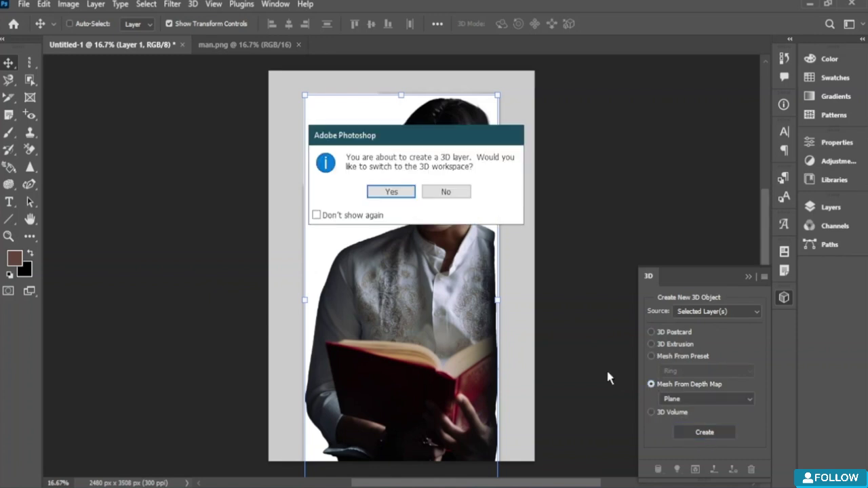
{"action": "left_click", "coordinate": [391, 192]}
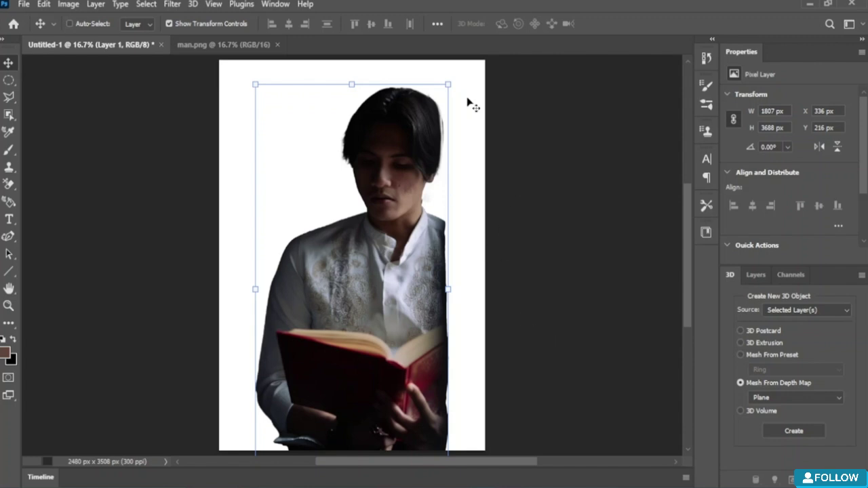
Apply the Average blur filter to the man cutout layer and reposition it on the canvas
{"action": "left_click", "coordinate": [172, 5]}
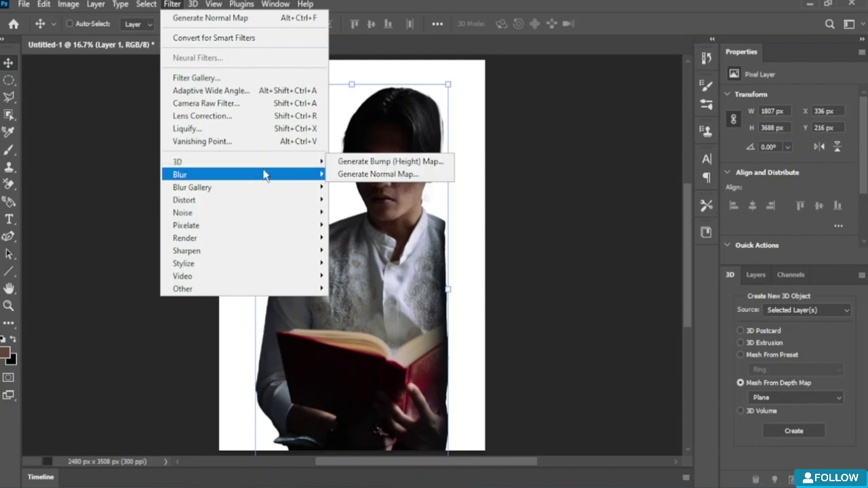
{"action": "mouse_move", "coordinate": [257, 178]}
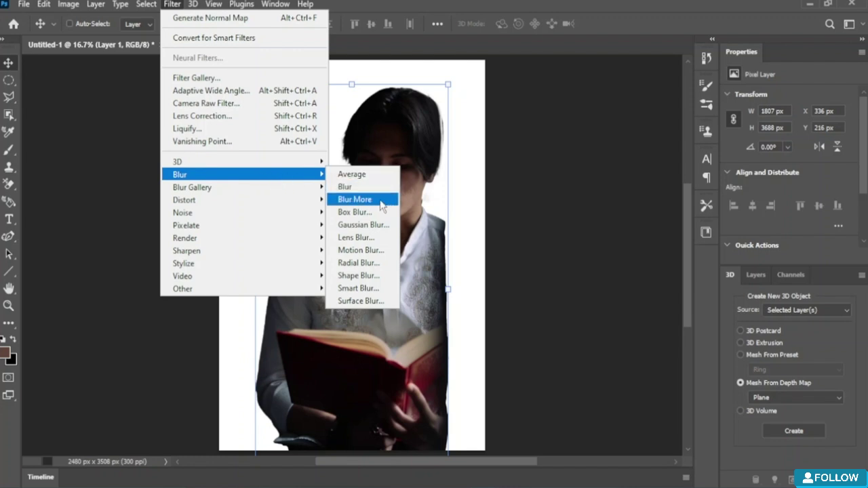
{"action": "left_click", "coordinate": [371, 175]}
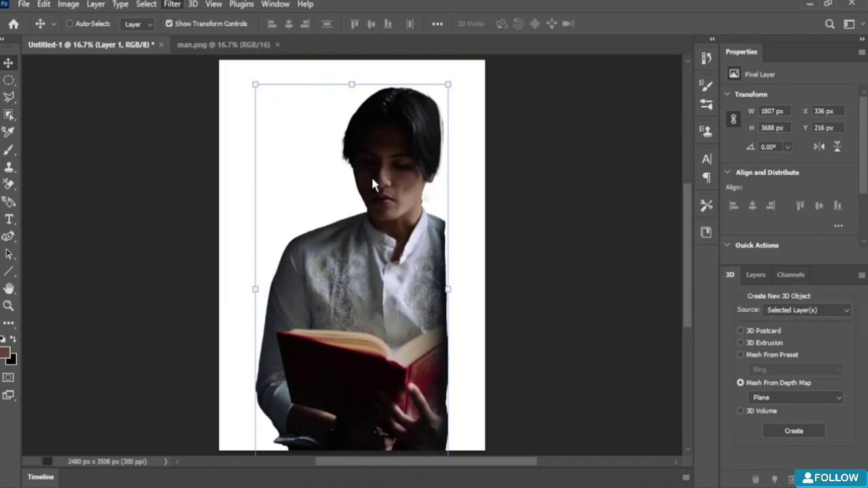
{"action": "left_click_drag", "start_coordinate": [303, 231], "coordinate": [330, 251]}
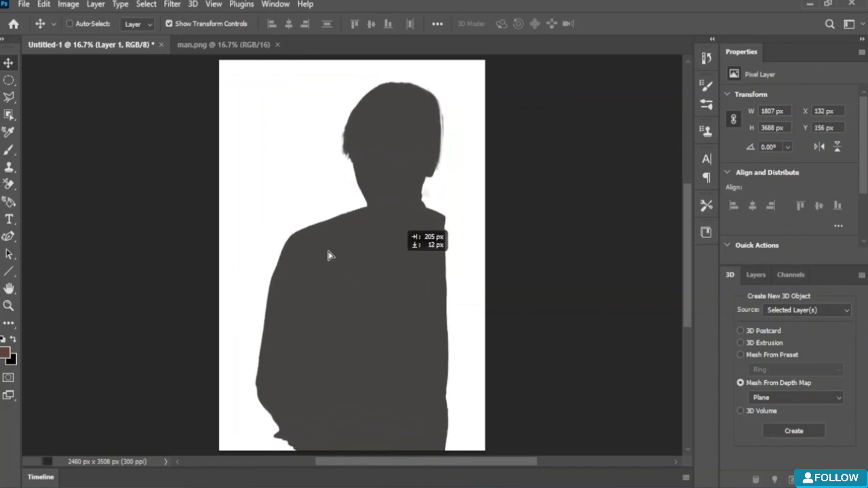
Switch to the man.png document and invert the selection to select the background around the man
{"action": "left_click", "coordinate": [222, 44]}
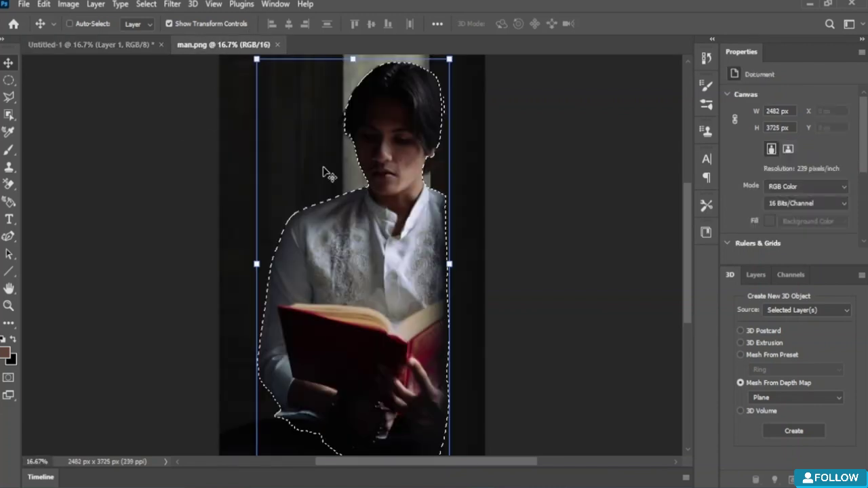
{"action": "left_click", "coordinate": [171, 5]}
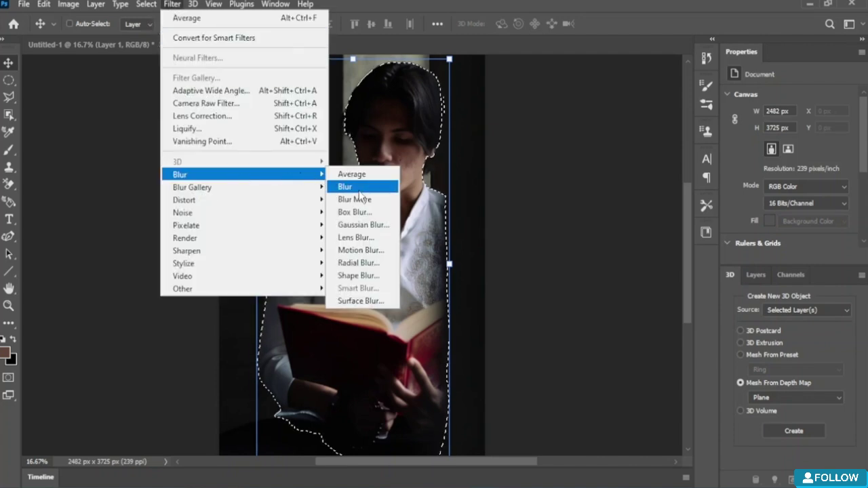
{"action": "left_click", "coordinate": [358, 187]}
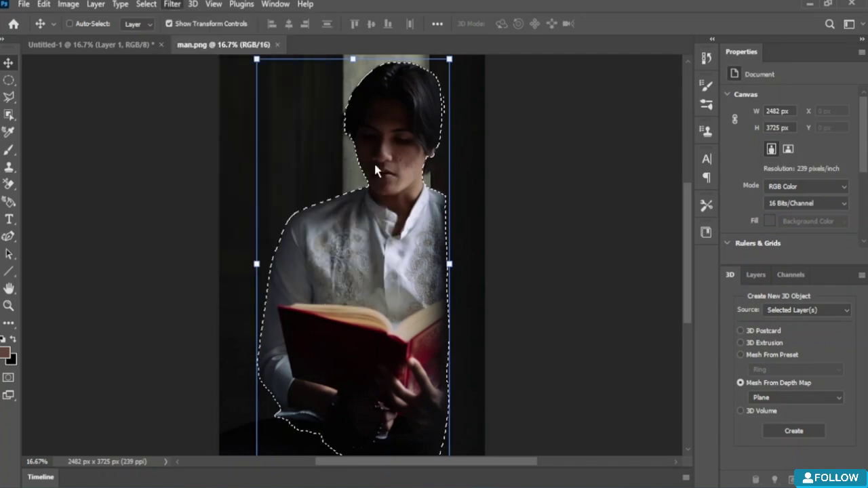
{"action": "left_click", "coordinate": [146, 5]}
{"action": "mouse_move", "coordinate": [171, 6]}
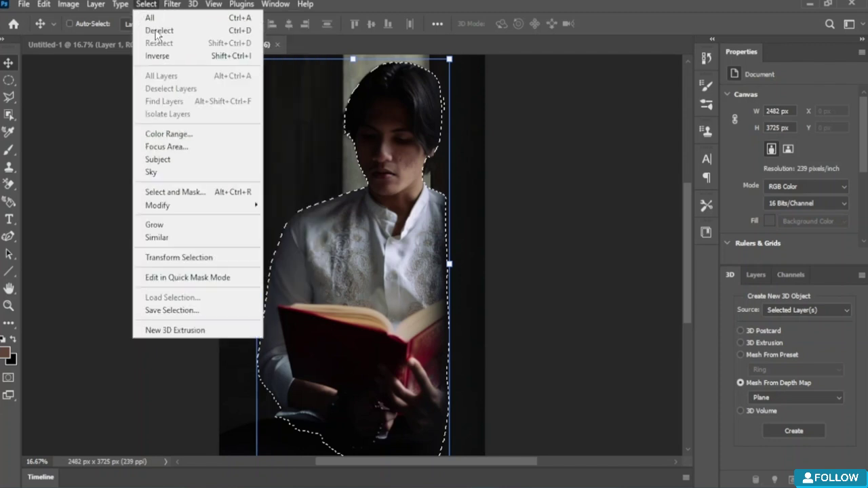
{"action": "left_click", "coordinate": [198, 45]}
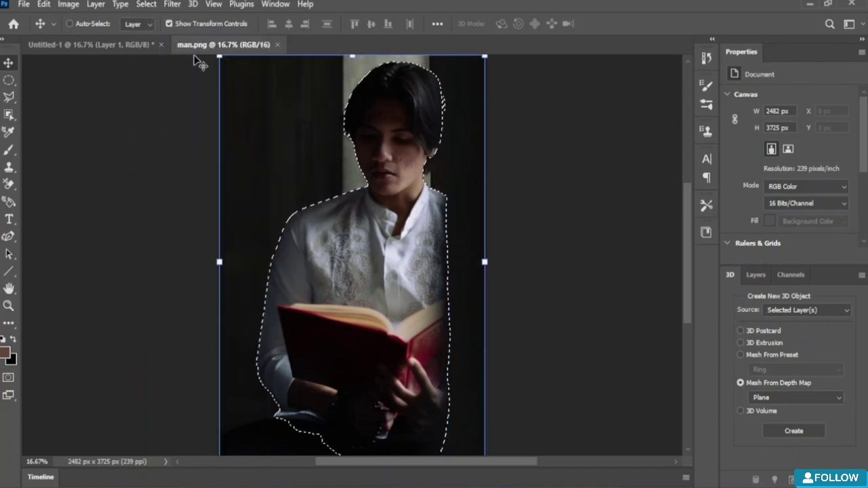
Apply the Blur More filter to the selected background of man.png
{"action": "left_click", "coordinate": [171, 5]}
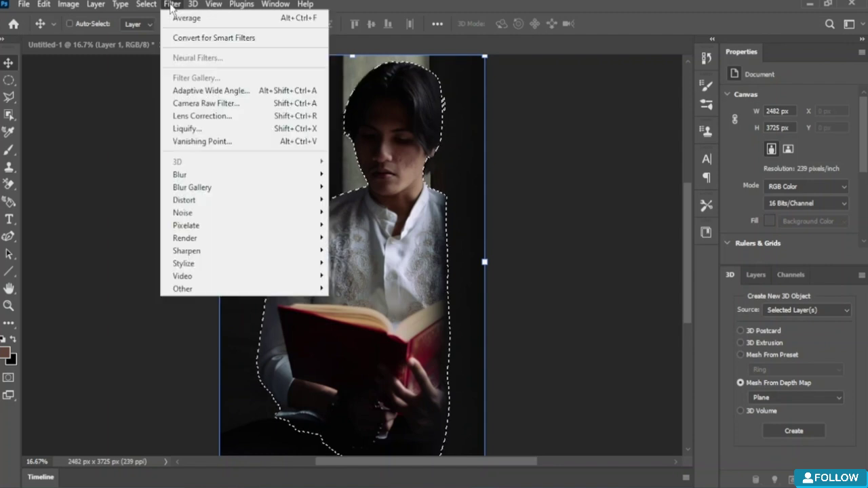
{"action": "mouse_move", "coordinate": [319, 176]}
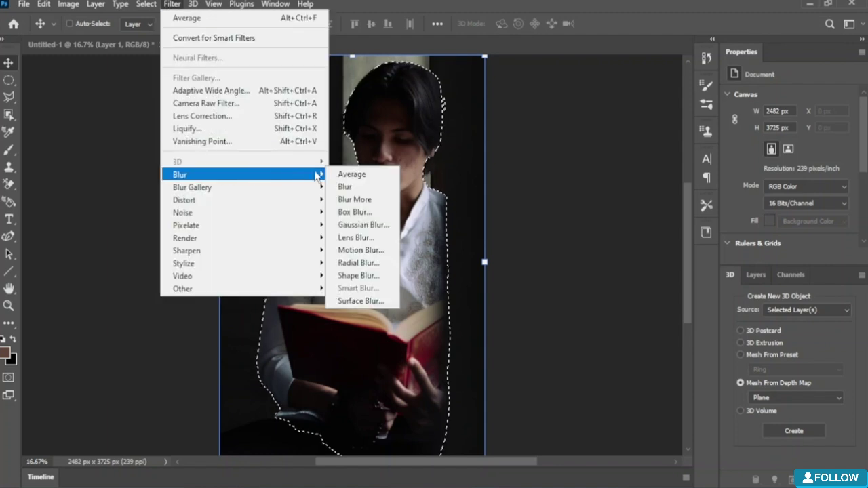
{"action": "left_click", "coordinate": [384, 177]}
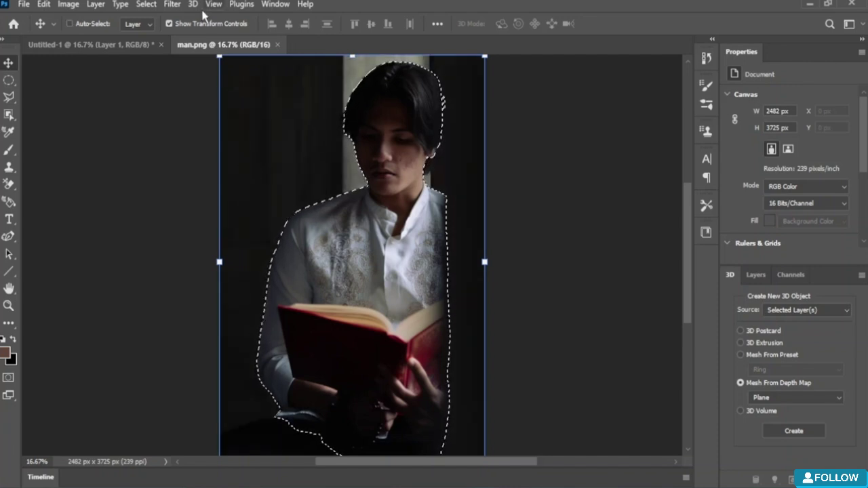
{"action": "left_click", "coordinate": [172, 4]}
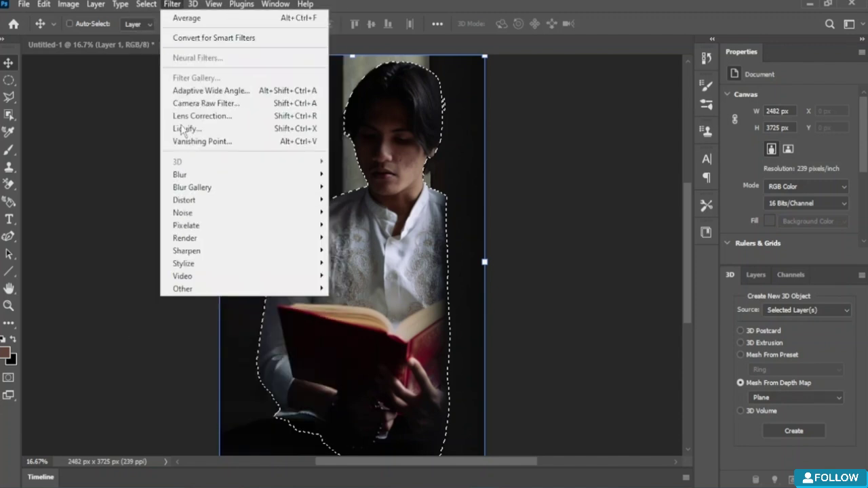
{"action": "left_click", "coordinate": [373, 200]}
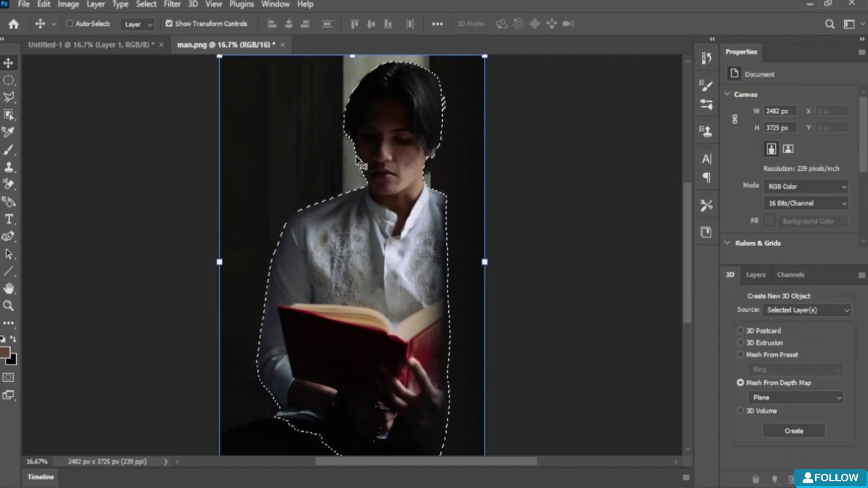
Set up a Lens Blur on the background with radius 64, blade curvature 35, rotation 124 and specular highlight brightness 54
{"action": "left_click", "coordinate": [173, 5]}
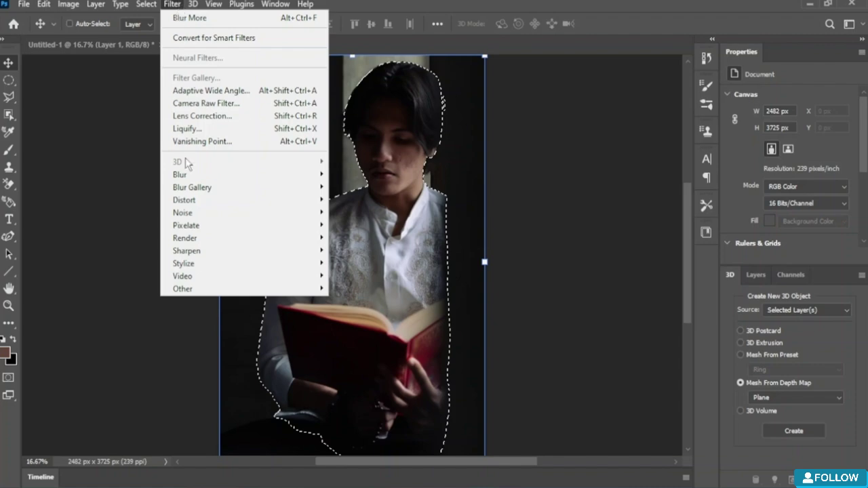
{"action": "mouse_move", "coordinate": [230, 177]}
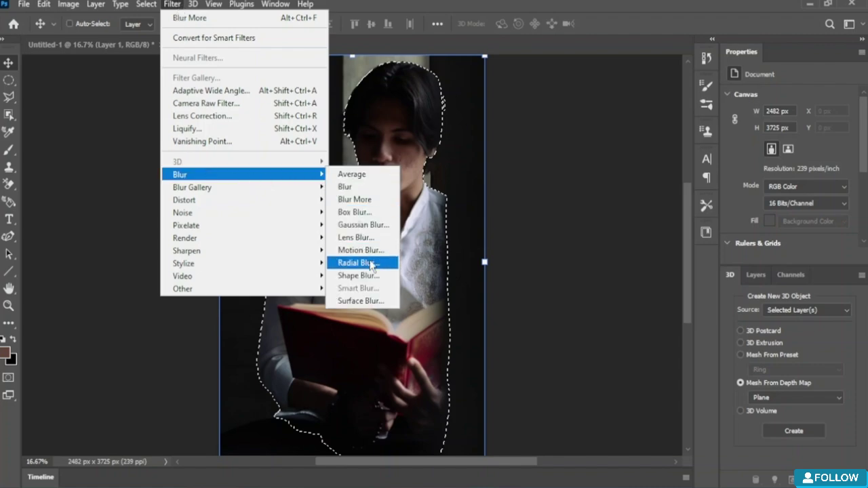
{"action": "left_click", "coordinate": [356, 238]}
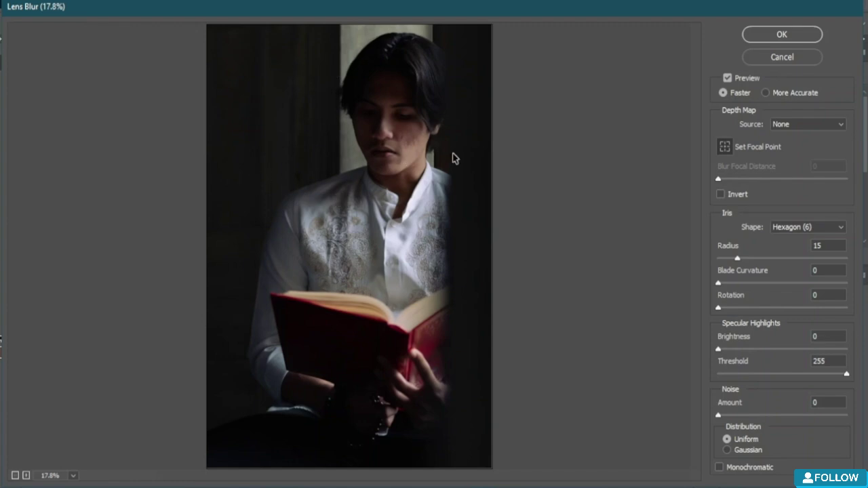
{"action": "left_click_drag", "start_coordinate": [738, 258], "coordinate": [799, 259]}
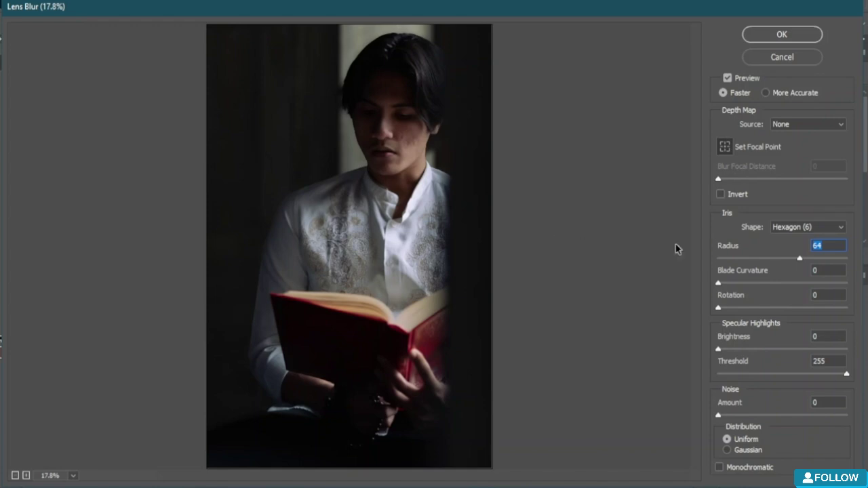
{"action": "left_click_drag", "start_coordinate": [720, 282], "coordinate": [763, 283]}
{"action": "left_click_drag", "start_coordinate": [729, 309], "coordinate": [763, 309]}
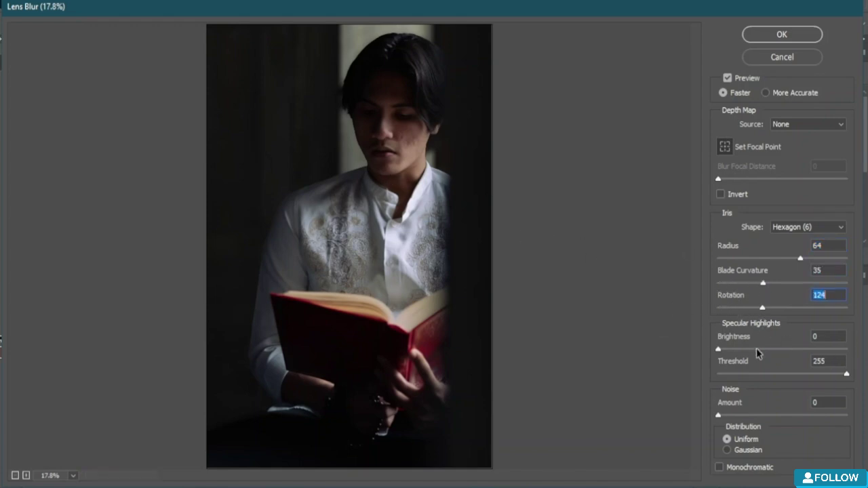
{"action": "left_click_drag", "start_coordinate": [719, 350], "coordinate": [737, 350]}
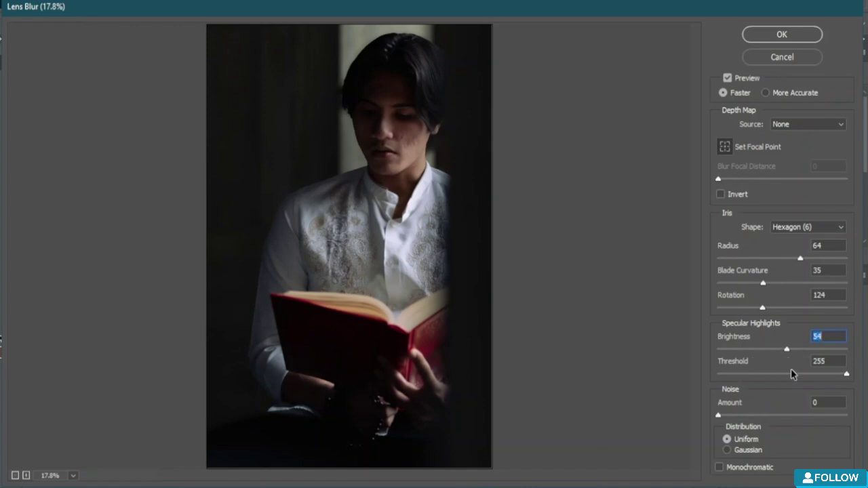
Try specular highlight thresholds of 107, 55 and 0 on the Lens Blur and restore the threshold to 255
{"action": "left_click_drag", "start_coordinate": [847, 374], "coordinate": [773, 376]}
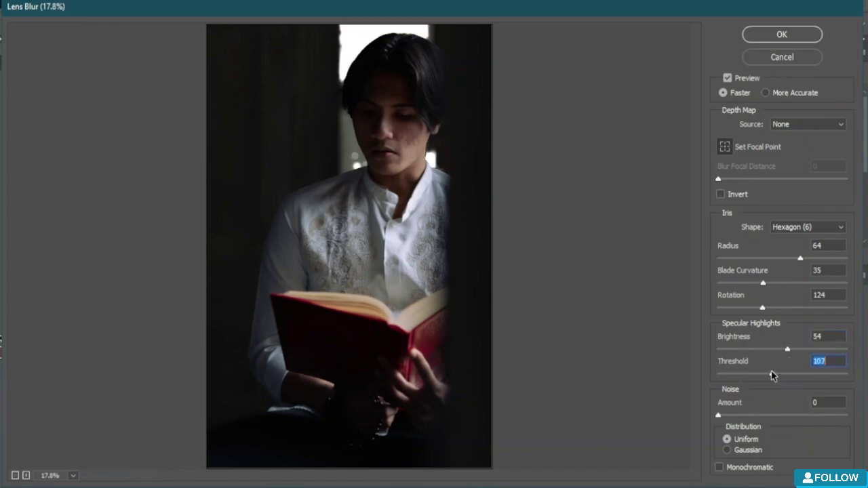
{"action": "key", "text": "BackSpace"}
{"action": "type", "text": "55"}
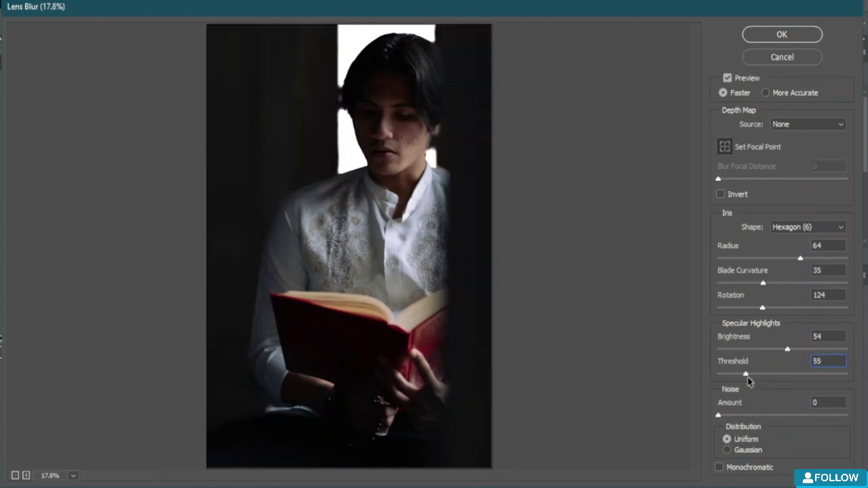
{"action": "left_click_drag", "start_coordinate": [784, 375], "coordinate": [673, 380]}
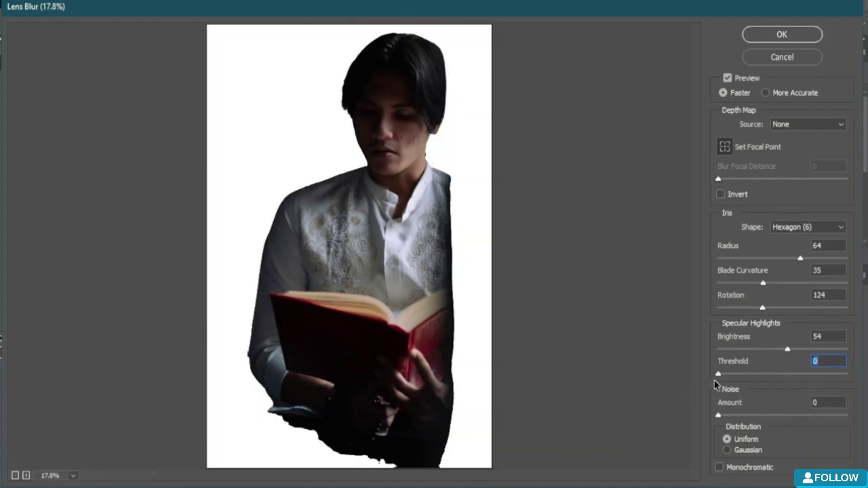
{"action": "left_click_drag", "start_coordinate": [810, 374], "coordinate": [856, 377]}
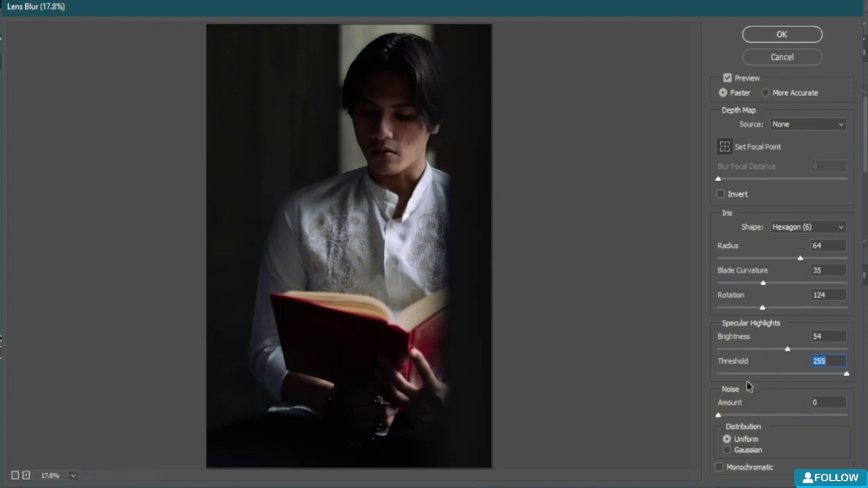
Apply the configured Lens Blur to the background around the man
{"action": "left_click", "coordinate": [780, 34]}
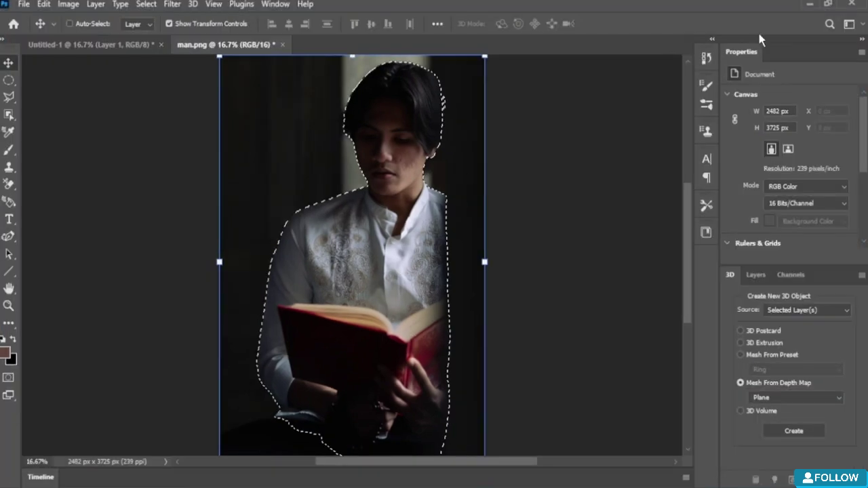
{"action": "left_click", "coordinate": [550, 156]}
{"action": "left_click", "coordinate": [508, 222]}
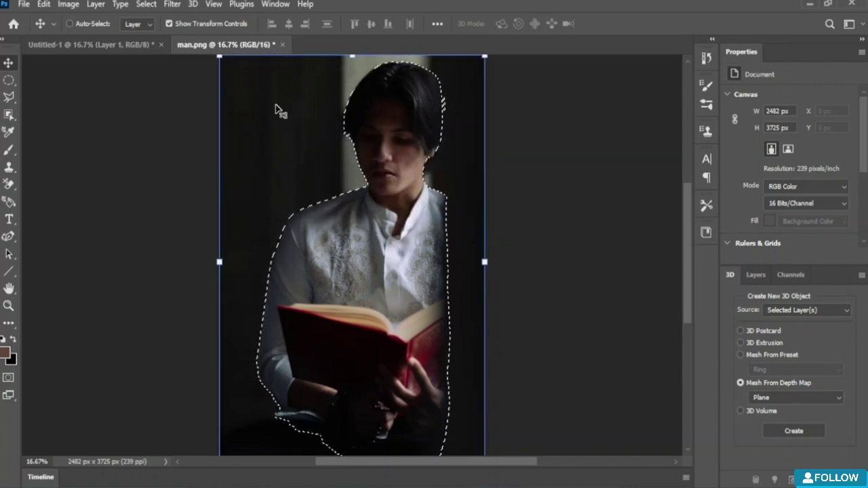
Apply a Motion Blur with angle 0° and distance 10 pixels to the selected background
{"action": "left_click", "coordinate": [175, 7]}
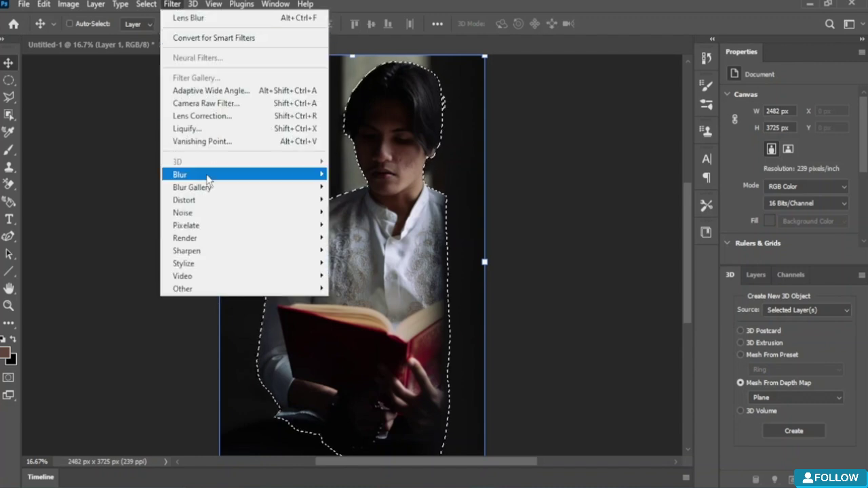
{"action": "mouse_move", "coordinate": [329, 188]}
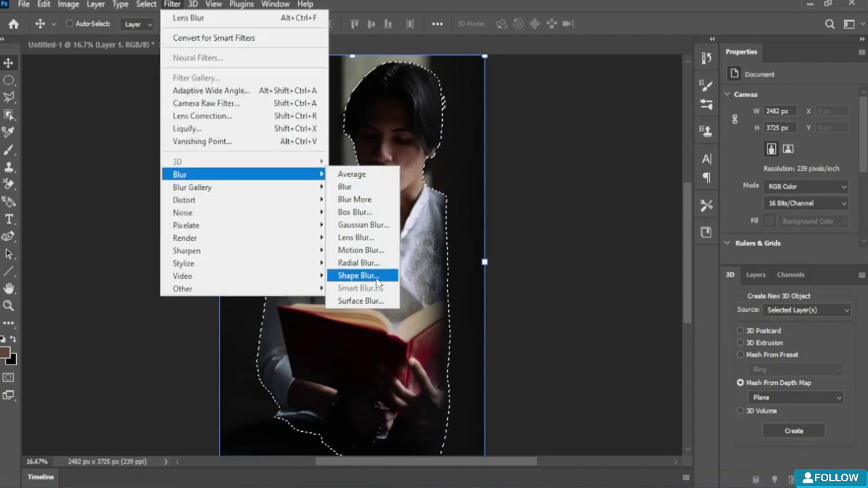
{"action": "left_click", "coordinate": [360, 250]}
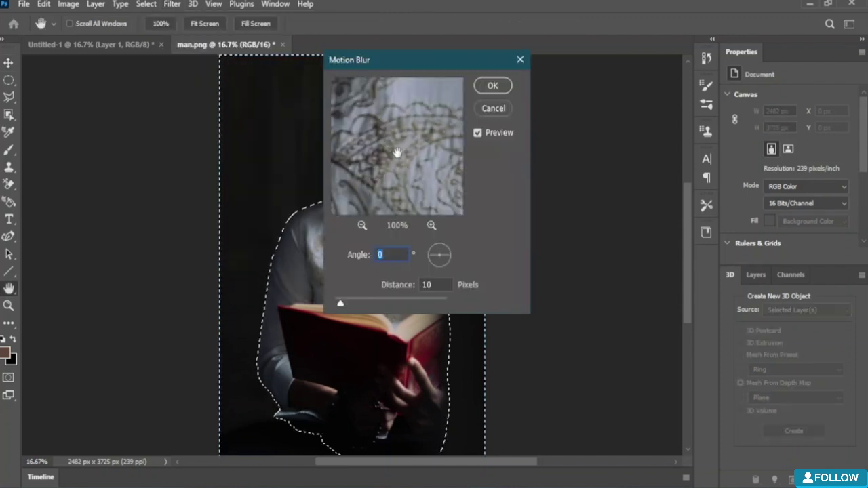
{"action": "left_click_drag", "start_coordinate": [422, 180], "coordinate": [428, 156]}
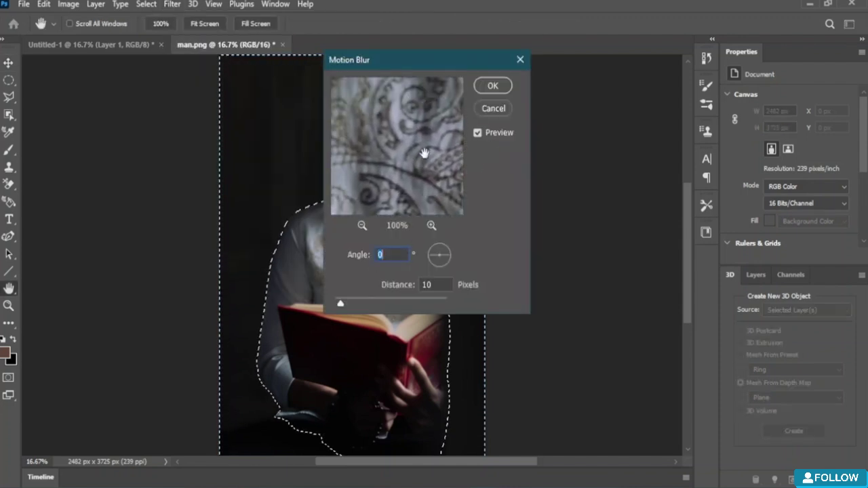
{"action": "left_click", "coordinate": [494, 91]}
{"action": "key", "text": "v"}
{"action": "left_click_drag", "start_coordinate": [330, 250], "coordinate": [348, 238]}
{"action": "left_click", "coordinate": [498, 222]}
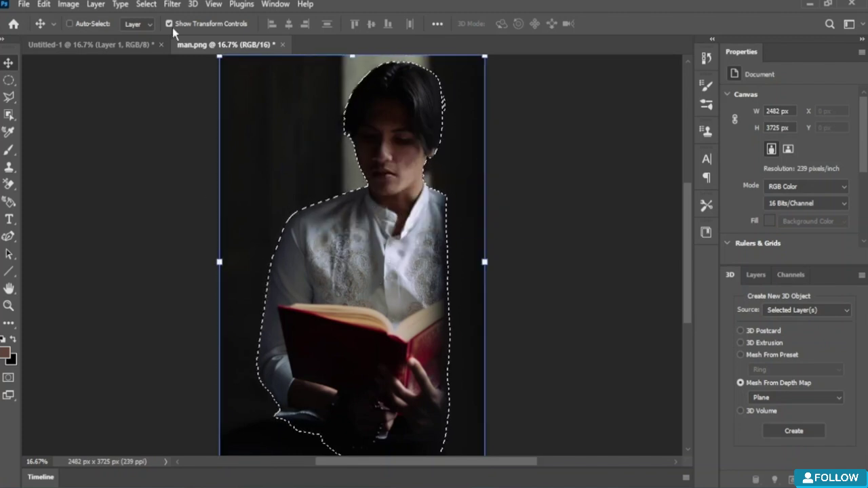
Start a Tilt-Shift blur on the selected background, centre it on the man's face and rotate its focus lines to nearly vertical
{"action": "left_click", "coordinate": [175, 8]}
{"action": "mouse_move", "coordinate": [207, 175]}
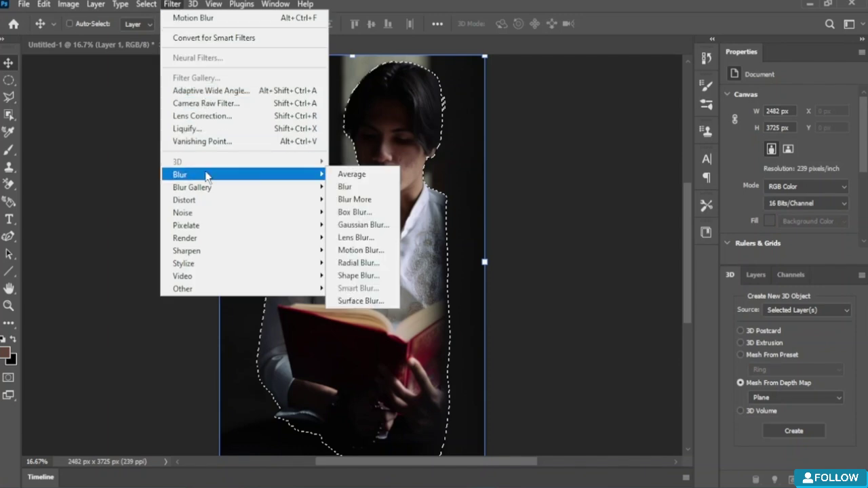
{"action": "mouse_move", "coordinate": [287, 188]}
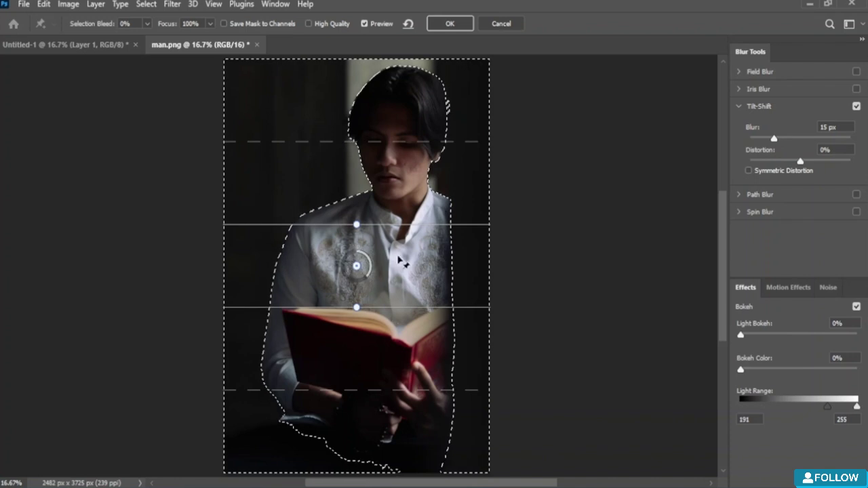
{"action": "left_click_drag", "start_coordinate": [359, 265], "coordinate": [335, 136]}
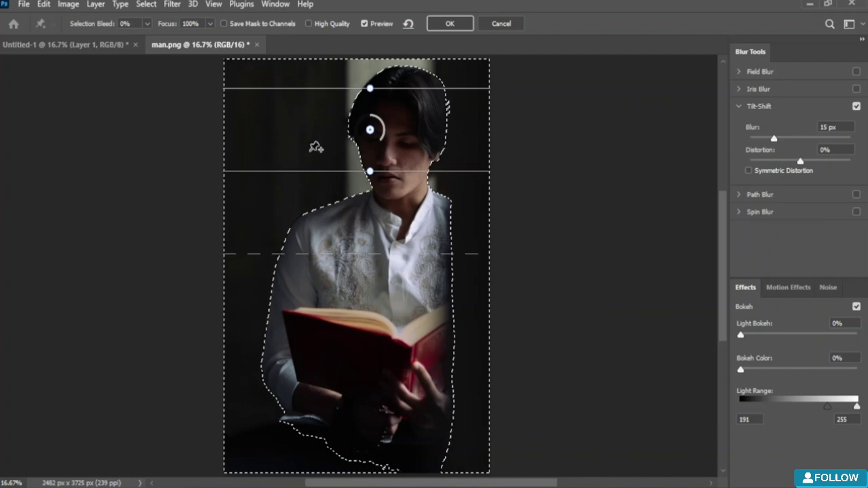
{"action": "left_click_drag", "start_coordinate": [370, 171], "coordinate": [420, 138]}
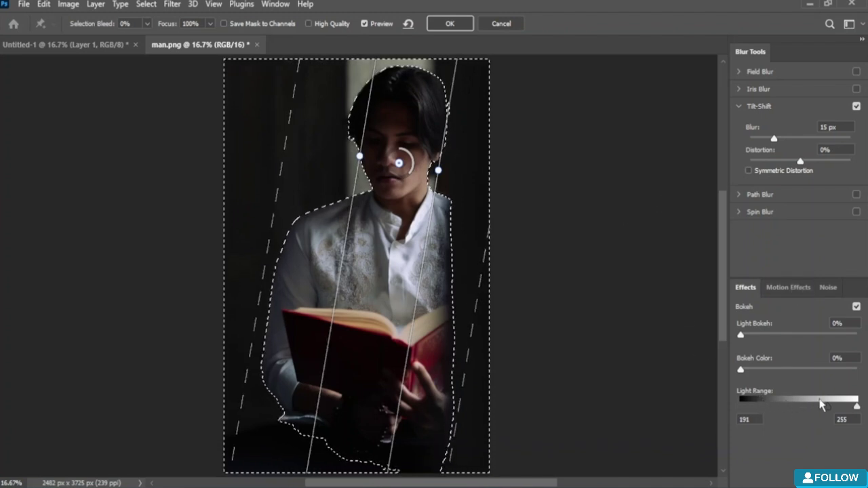
Set the Tilt-Shift's light range upper limit to 192, bokeh color to 50% and light bokeh to 86%, and apply the blur
{"action": "left_click_drag", "start_coordinate": [857, 406], "coordinate": [822, 407]}
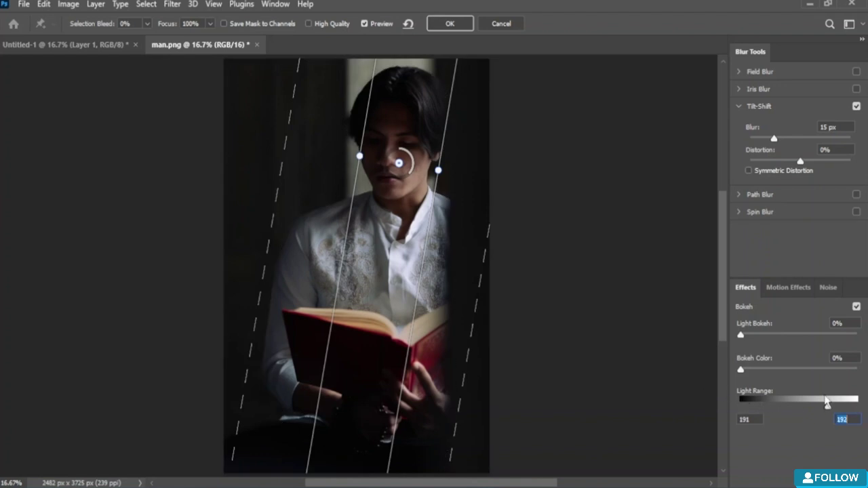
{"action": "left_click_drag", "start_coordinate": [756, 370], "coordinate": [798, 370]}
{"action": "left_click_drag", "start_coordinate": [740, 335], "coordinate": [839, 336]}
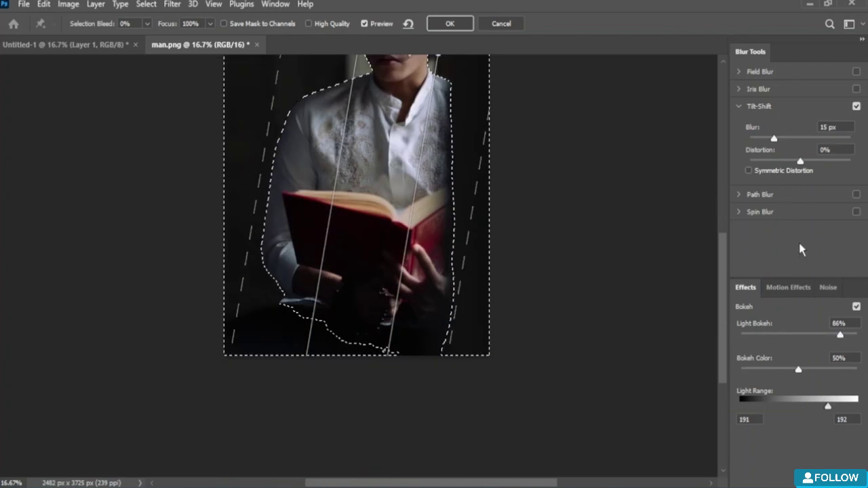
{"action": "left_click", "coordinate": [439, 24]}
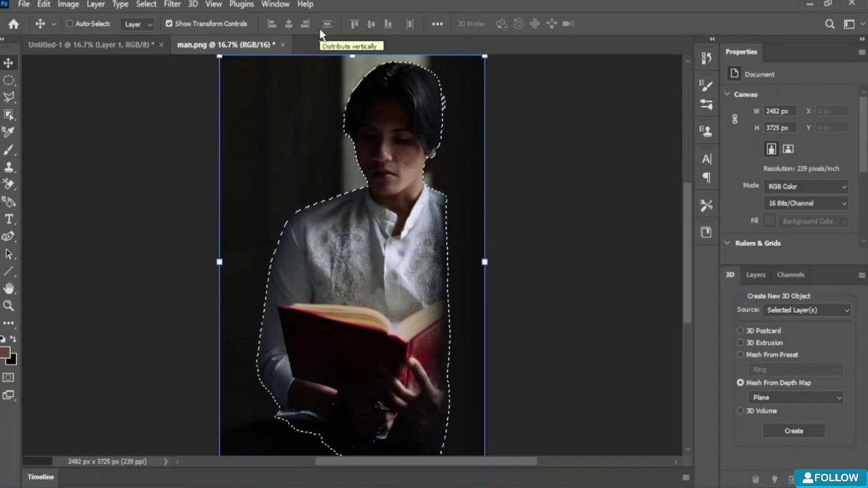
Apply a 15 px Field Blur to the selected background with its pin placed on the man's face
{"action": "left_click", "coordinate": [172, 4]}
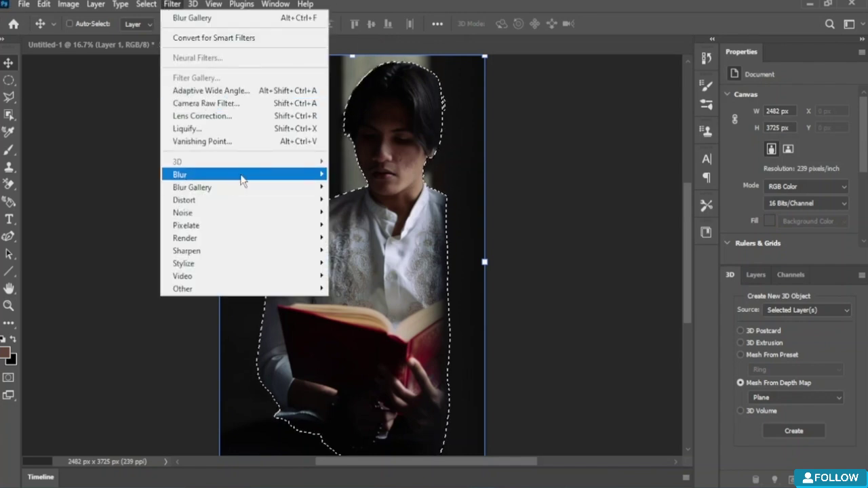
{"action": "mouse_move", "coordinate": [266, 191]}
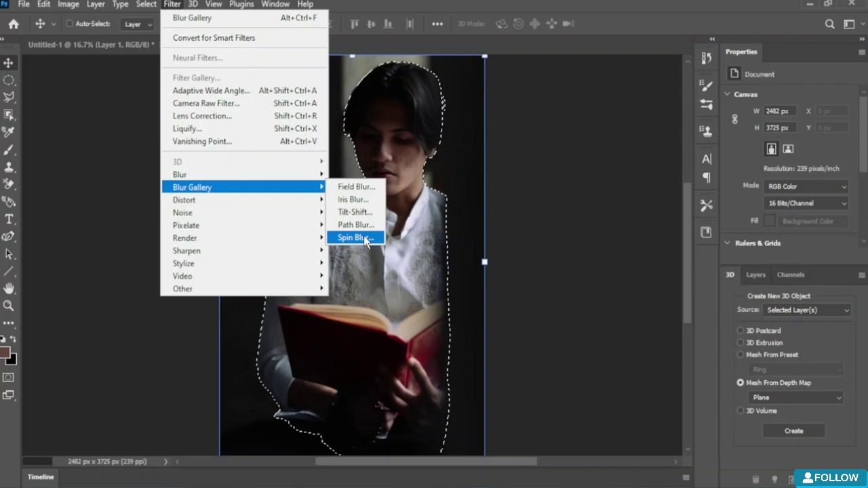
{"action": "left_click", "coordinate": [356, 187]}
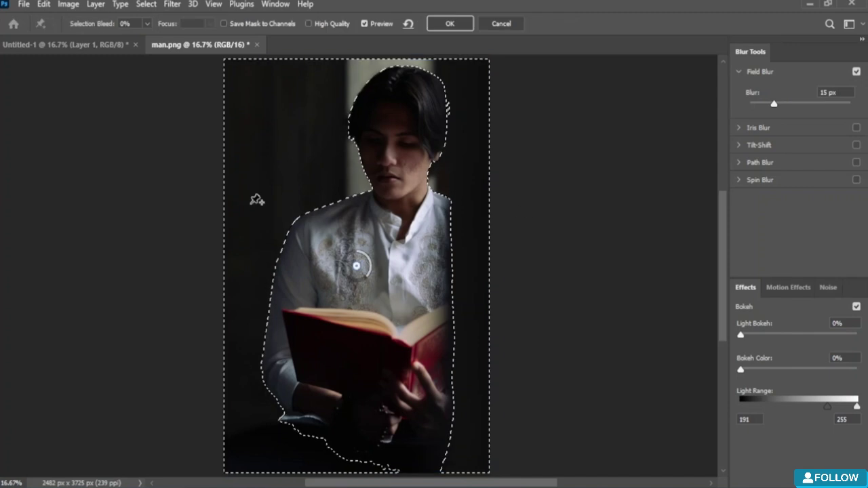
{"action": "left_click_drag", "start_coordinate": [357, 266], "coordinate": [399, 160]}
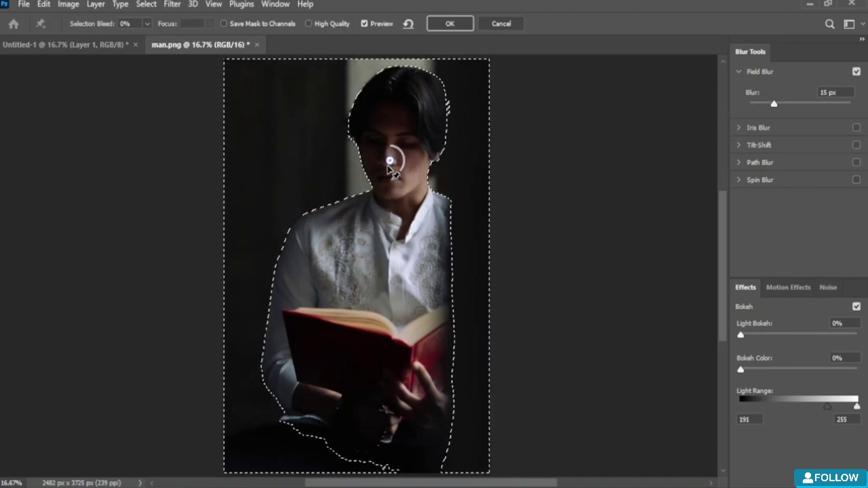
{"action": "left_click", "coordinate": [450, 23]}
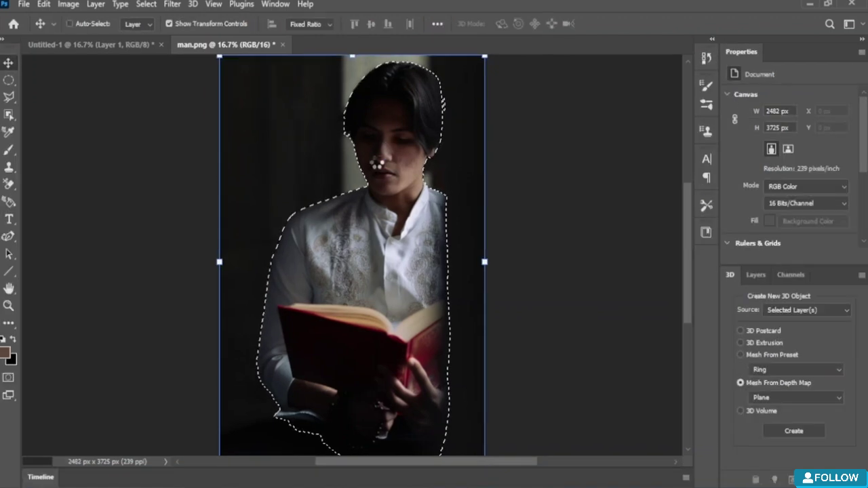
Apply a Pinch distortion with an amount of -25% to the selected background
{"action": "left_click", "coordinate": [178, 4]}
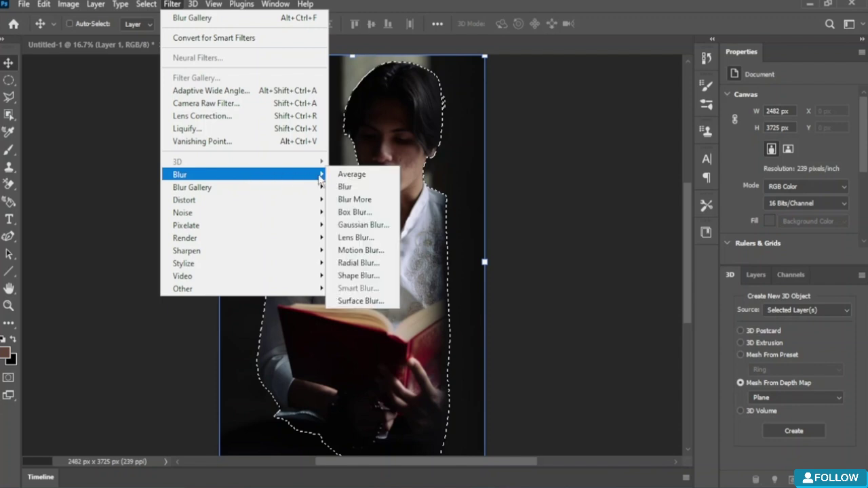
{"action": "mouse_move", "coordinate": [311, 188]}
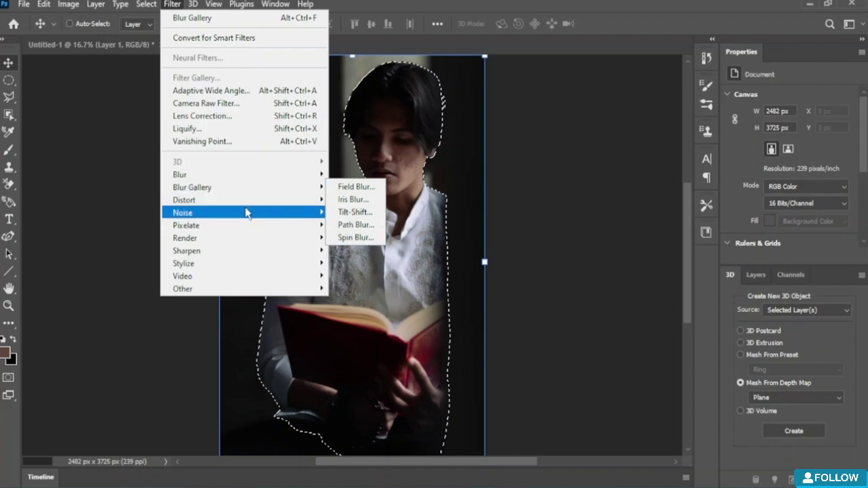
{"action": "mouse_move", "coordinate": [279, 207]}
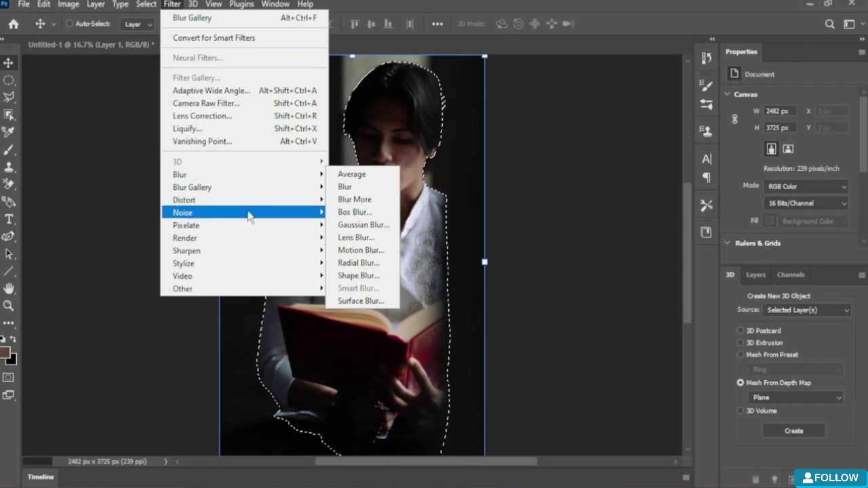
{"action": "left_click", "coordinate": [350, 213]}
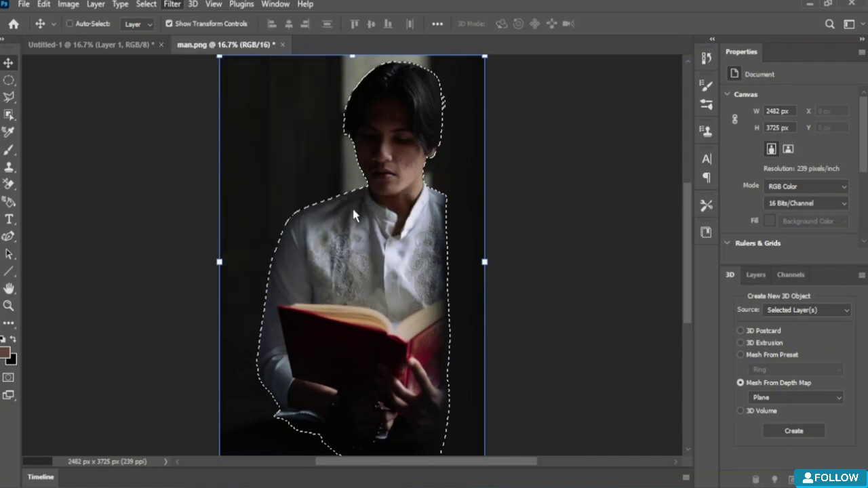
{"action": "left_click_drag", "start_coordinate": [384, 218], "coordinate": [491, 365]}
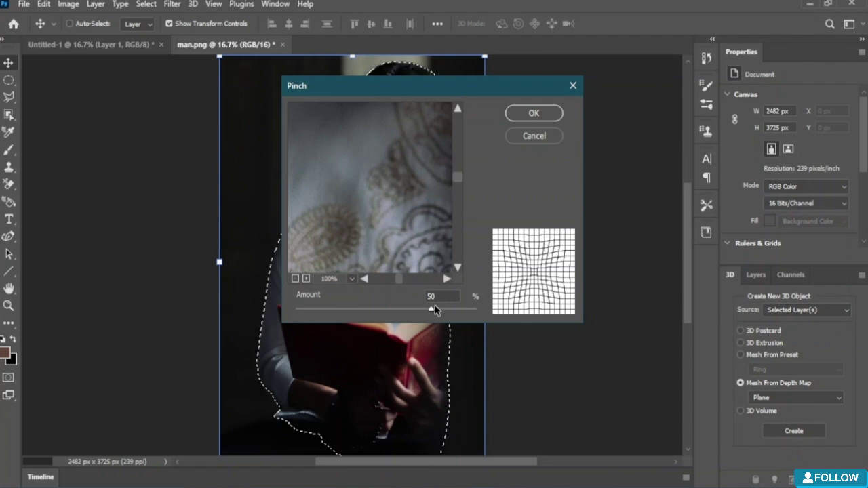
{"action": "left_click_drag", "start_coordinate": [434, 310], "coordinate": [364, 312]}
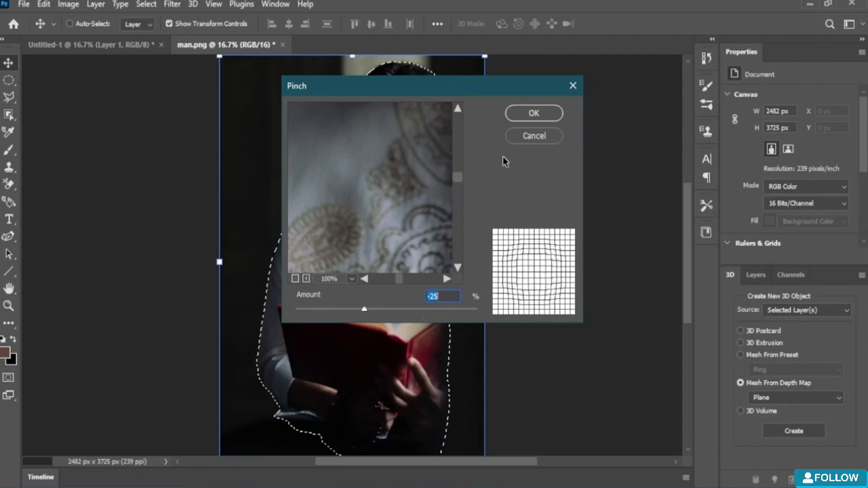
{"action": "left_click", "coordinate": [546, 114]}
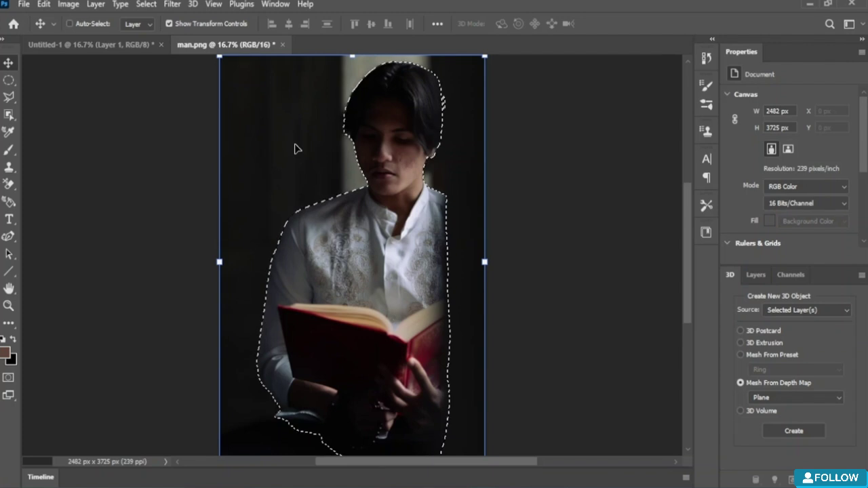
Try a Shear distortion on the background with the curve's middle bent to the right and Wrap Around edges, and undo it
{"action": "left_click", "coordinate": [171, 5]}
{"action": "mouse_move", "coordinate": [262, 203]}
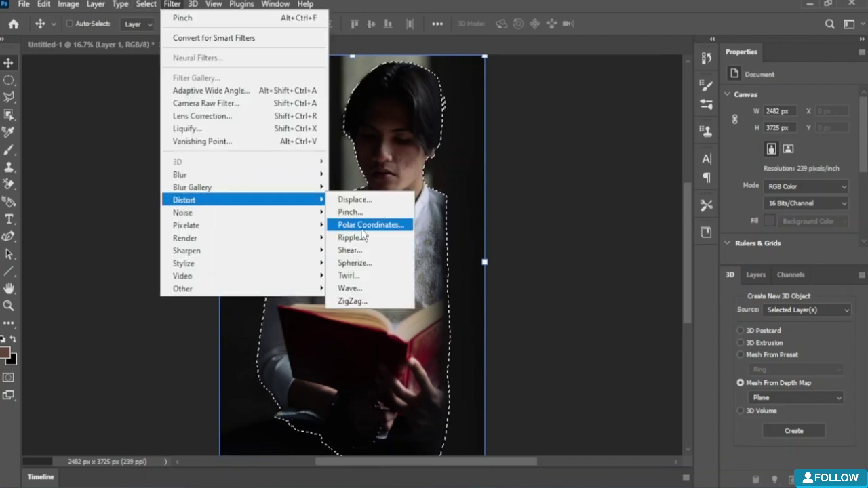
{"action": "left_click", "coordinate": [370, 250]}
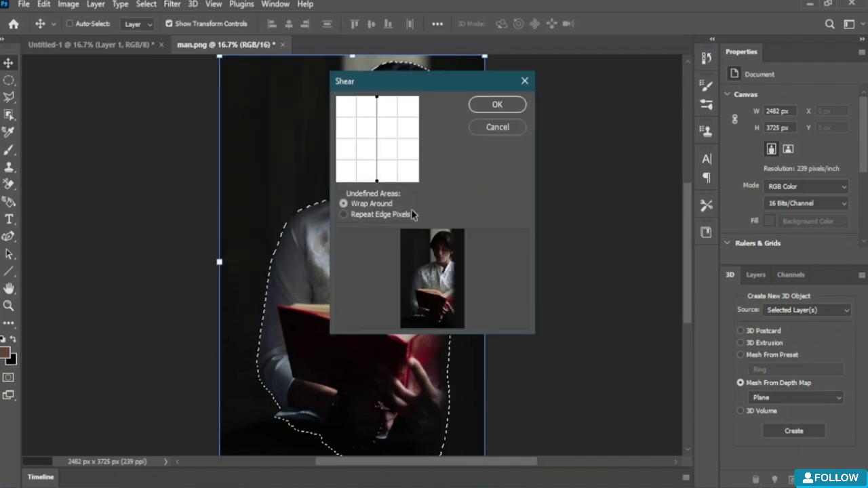
{"action": "left_click_drag", "start_coordinate": [378, 138], "coordinate": [434, 146]}
{"action": "left_click_drag", "start_coordinate": [377, 144], "coordinate": [398, 149]}
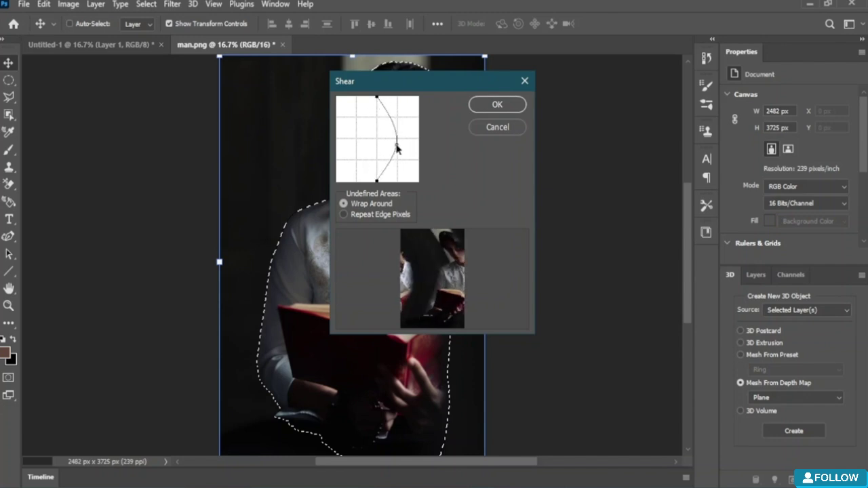
{"action": "left_click", "coordinate": [498, 104]}
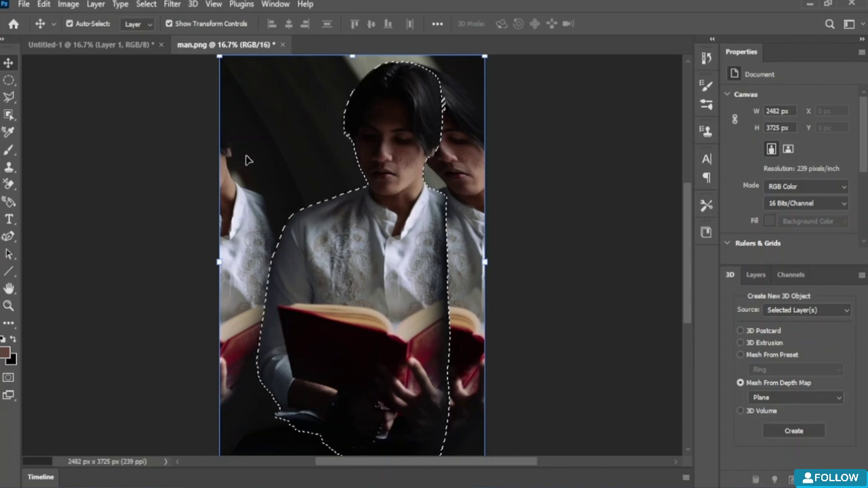
{"action": "key", "text": "ctrl+z"}
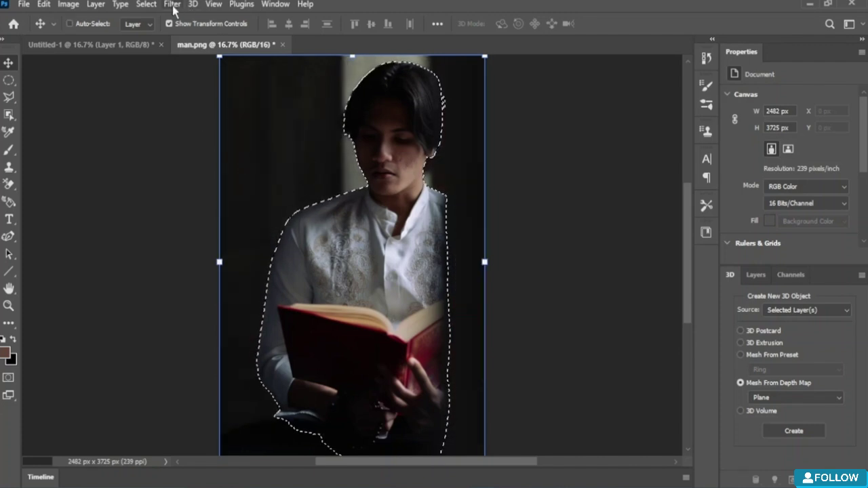
{"action": "left_click", "coordinate": [173, 6]}
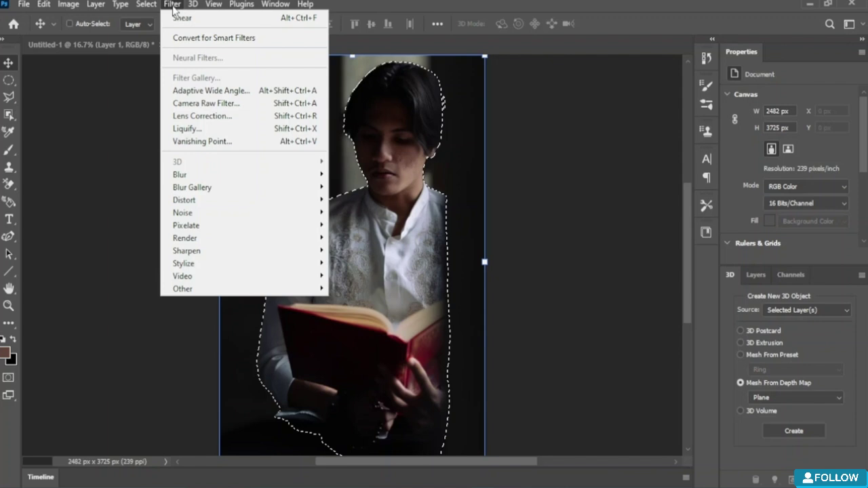
{"action": "left_click", "coordinate": [87, 35]}
{"action": "left_click", "coordinate": [145, 5]}
{"action": "left_click", "coordinate": [174, 8]}
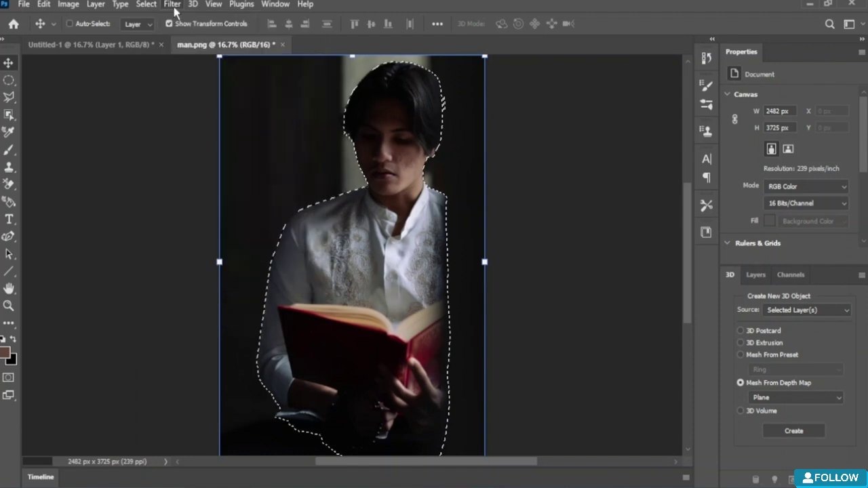
Apply a ZigZag distortion to the selected background with amount -45, ridges 13 and the Pond Ripples style
{"action": "left_click", "coordinate": [172, 5]}
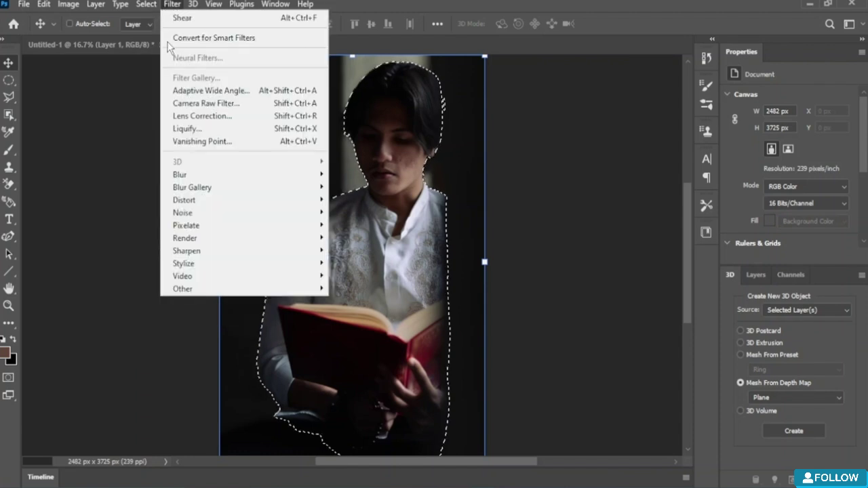
{"action": "mouse_move", "coordinate": [251, 200]}
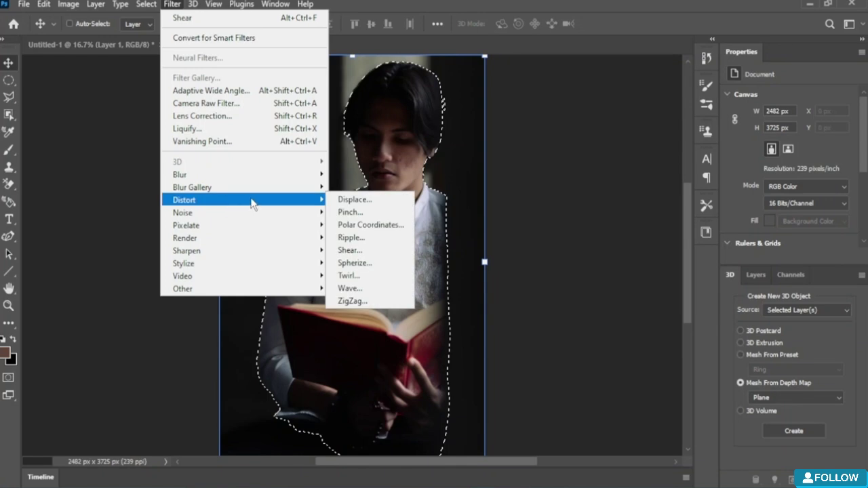
{"action": "left_click", "coordinate": [353, 301]}
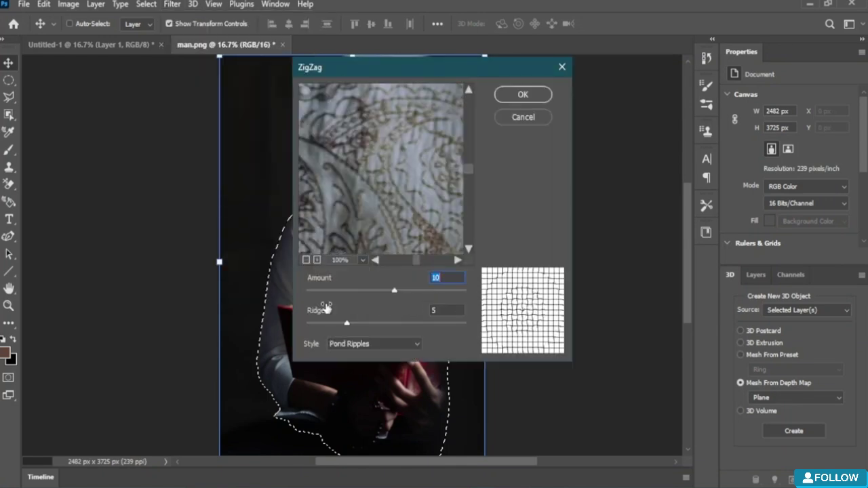
{"action": "left_click_drag", "start_coordinate": [344, 326], "coordinate": [409, 330]}
{"action": "left_click_drag", "start_coordinate": [395, 292], "coordinate": [352, 293]}
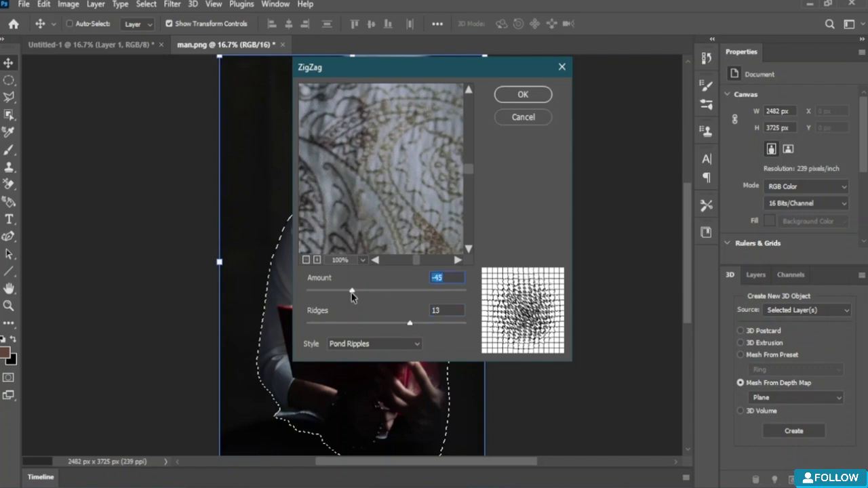
{"action": "left_click", "coordinate": [520, 95]}
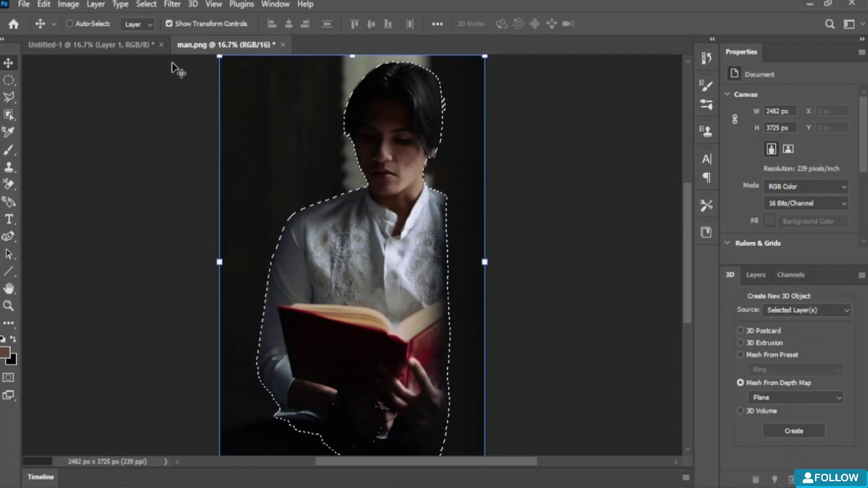
Apply a Twirl distortion with an angle of 477° to the selected background
{"action": "left_click", "coordinate": [158, 5]}
{"action": "mouse_move", "coordinate": [171, 5]}
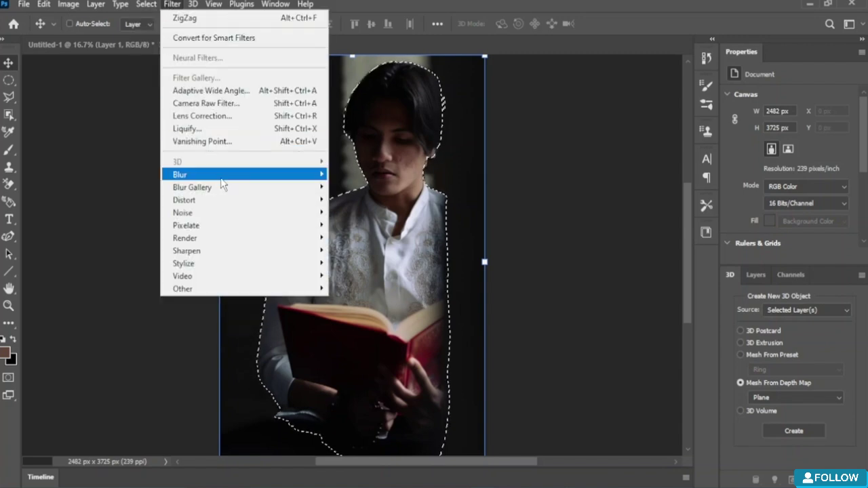
{"action": "mouse_move", "coordinate": [262, 201]}
{"action": "left_click", "coordinate": [348, 276]}
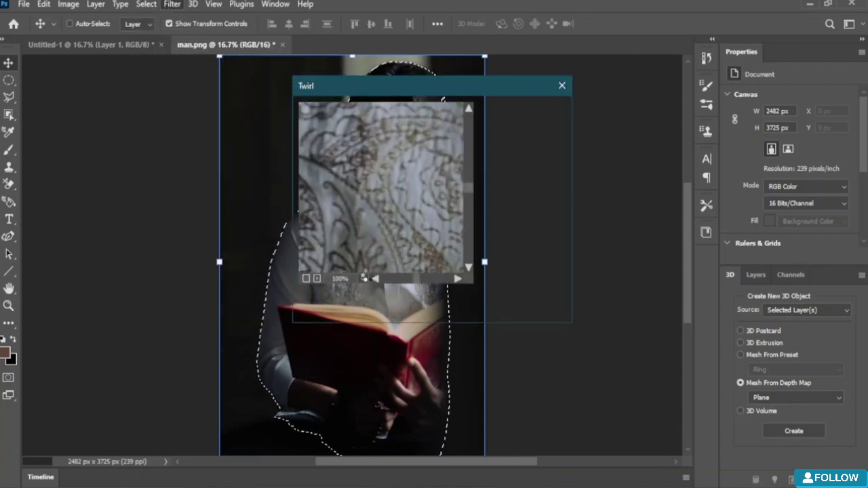
{"action": "left_click_drag", "start_coordinate": [391, 310], "coordinate": [422, 310]}
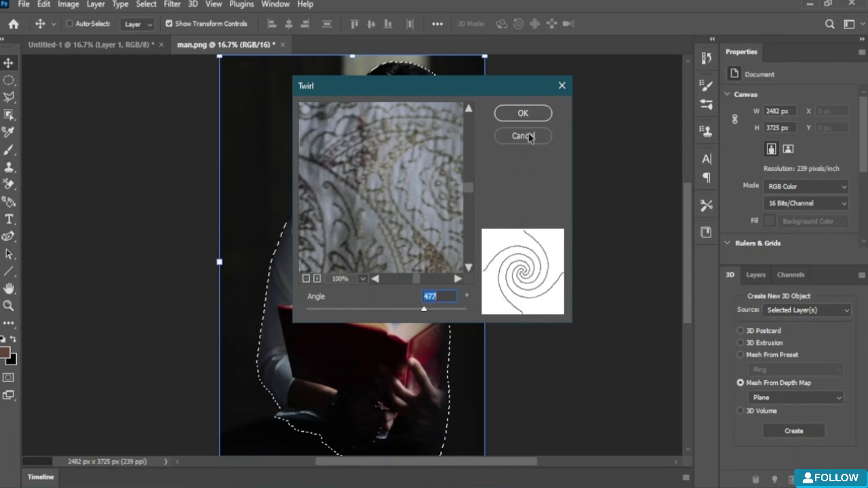
{"action": "left_click", "coordinate": [530, 113]}
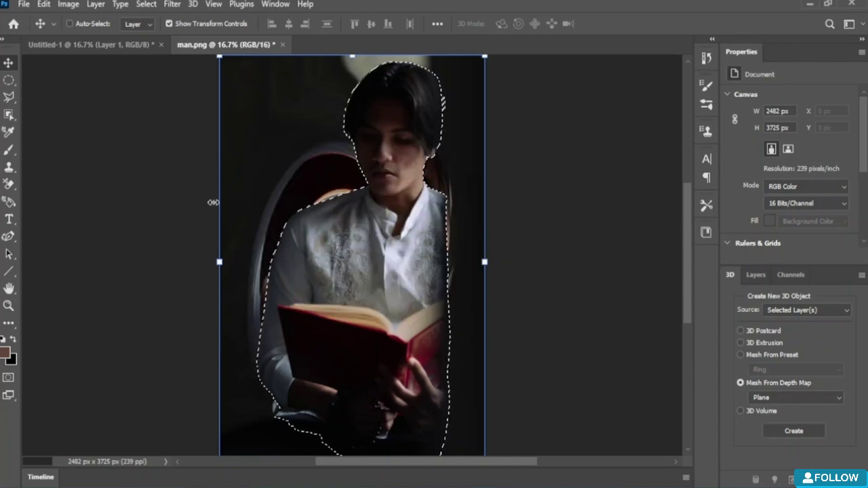
{"action": "left_click_drag", "start_coordinate": [287, 188], "coordinate": [326, 271]}
{"action": "left_click", "coordinate": [531, 217]}
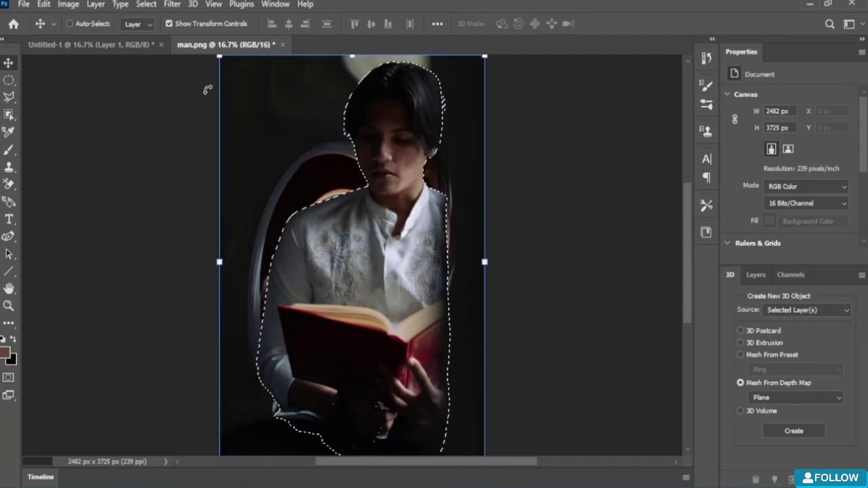
{"action": "left_click_drag", "start_coordinate": [662, 126], "coordinate": [583, 157]}
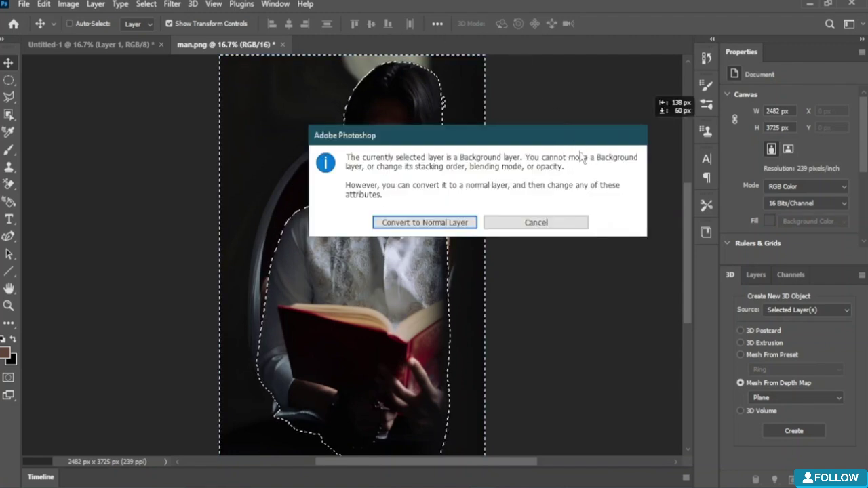
{"action": "left_click", "coordinate": [534, 224]}
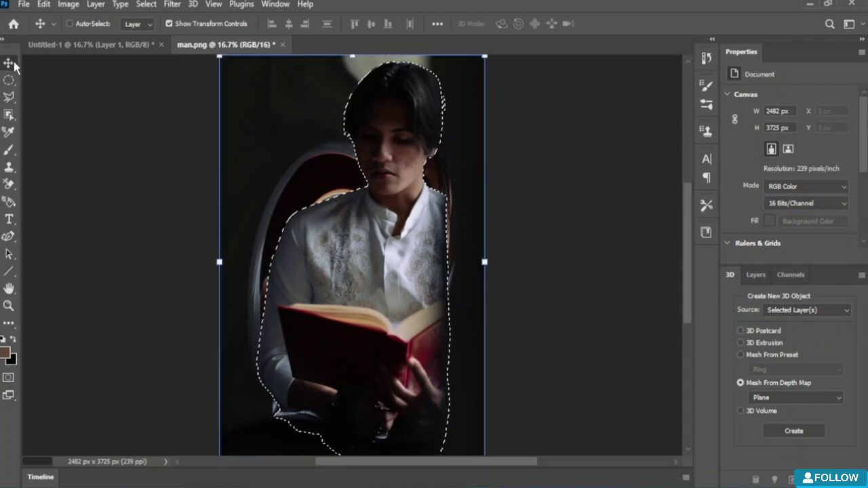
{"action": "left_click", "coordinate": [9, 254]}
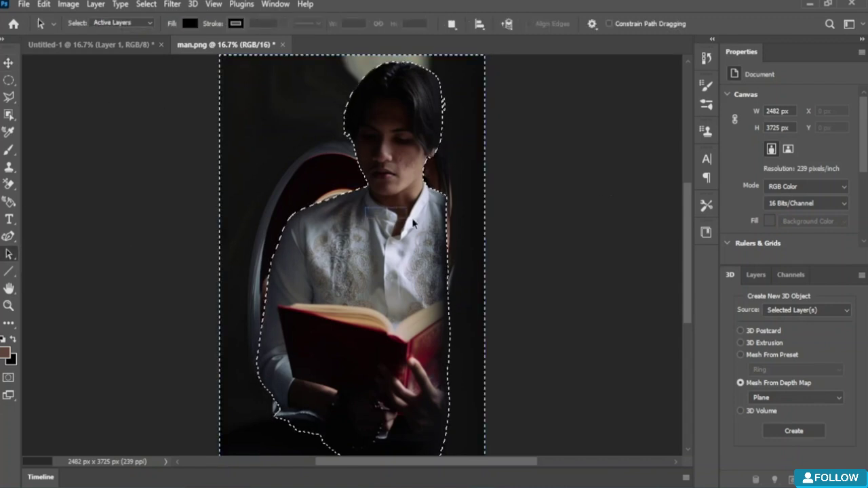
{"action": "left_click", "coordinate": [8, 62]}
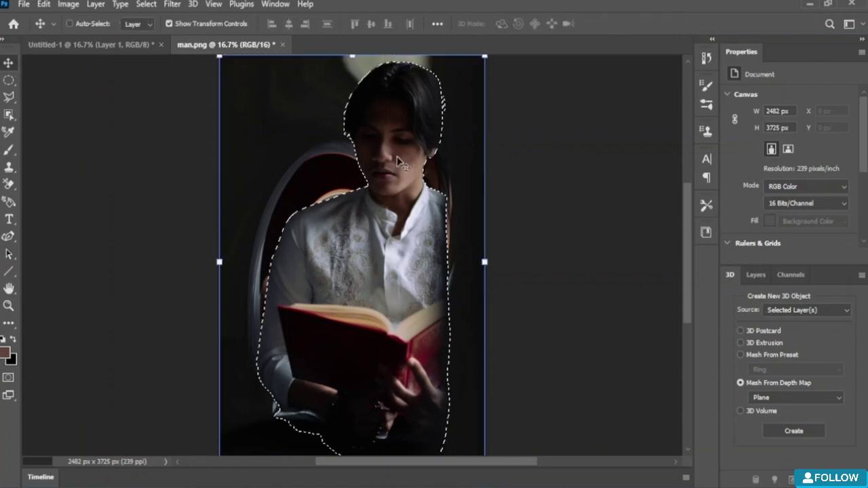
{"action": "left_click_drag", "start_coordinate": [397, 156], "coordinate": [470, 268]}
{"action": "left_click", "coordinate": [515, 222]}
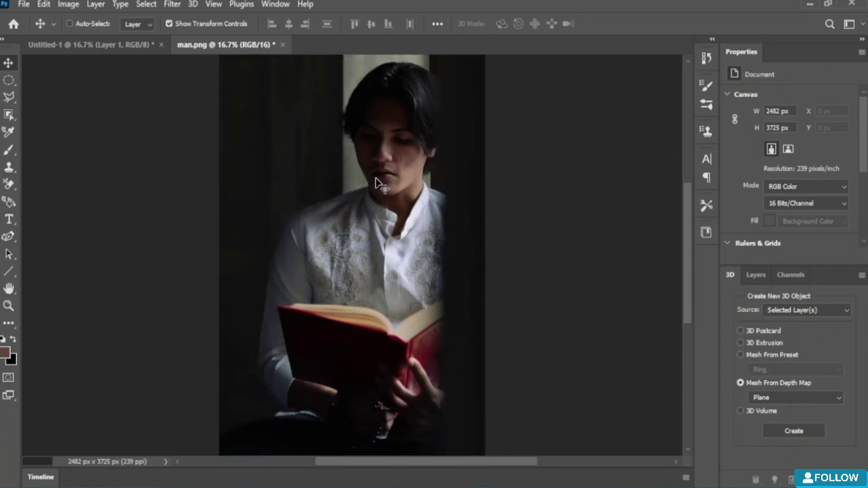
Try the Add Noise filter on the whole image with an amount of 17.27% and Gaussian distribution, and undo it
{"action": "left_click", "coordinate": [180, 6]}
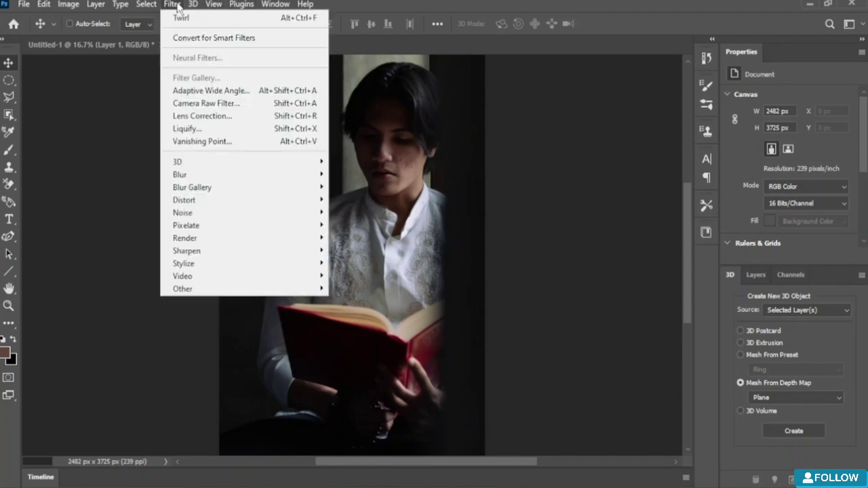
{"action": "mouse_move", "coordinate": [213, 200]}
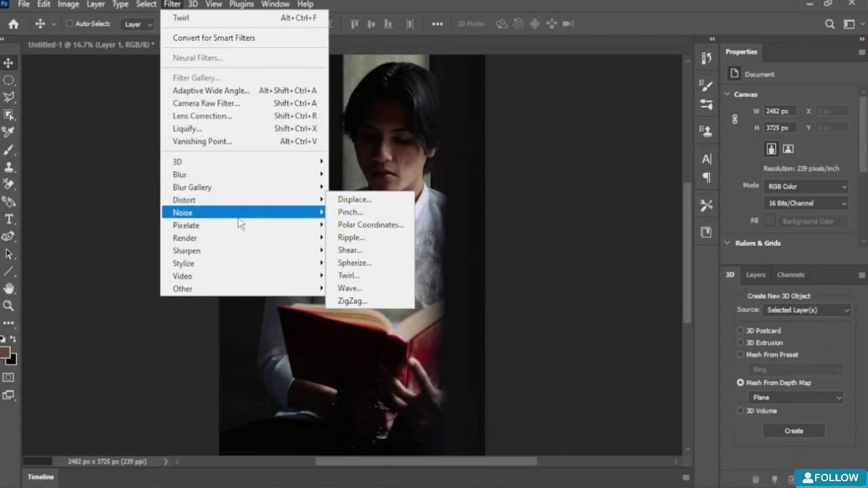
{"action": "mouse_move", "coordinate": [243, 216]}
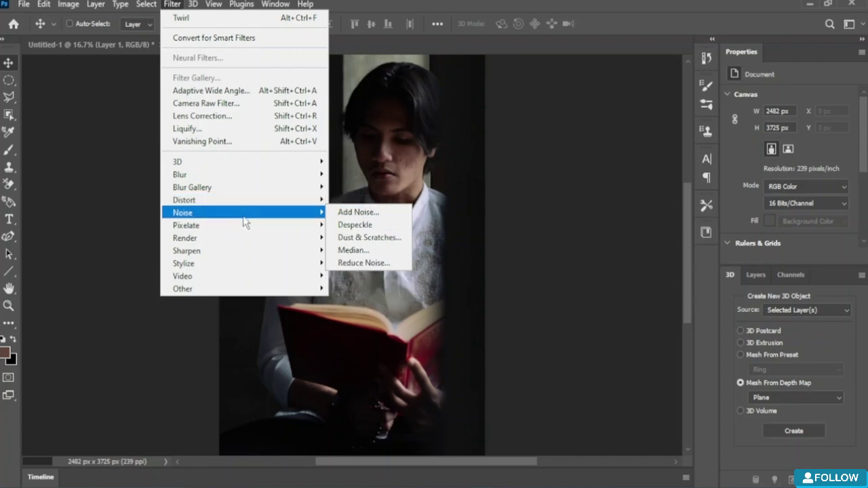
{"action": "left_click", "coordinate": [384, 216]}
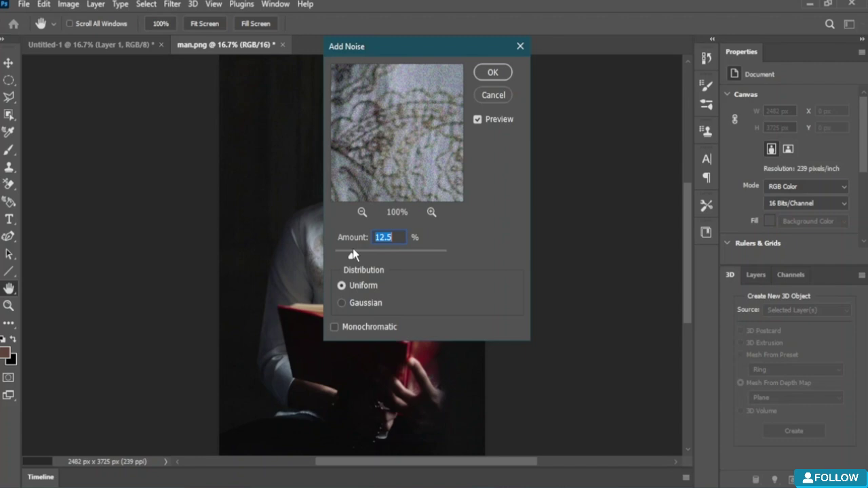
{"action": "mouse_move", "coordinate": [353, 254]}
{"action": "left_mouse_down"}
{"action": "mouse_move", "coordinate": [379, 255]}
{"action": "mouse_move", "coordinate": [348, 256]}
{"action": "left_mouse_up"}
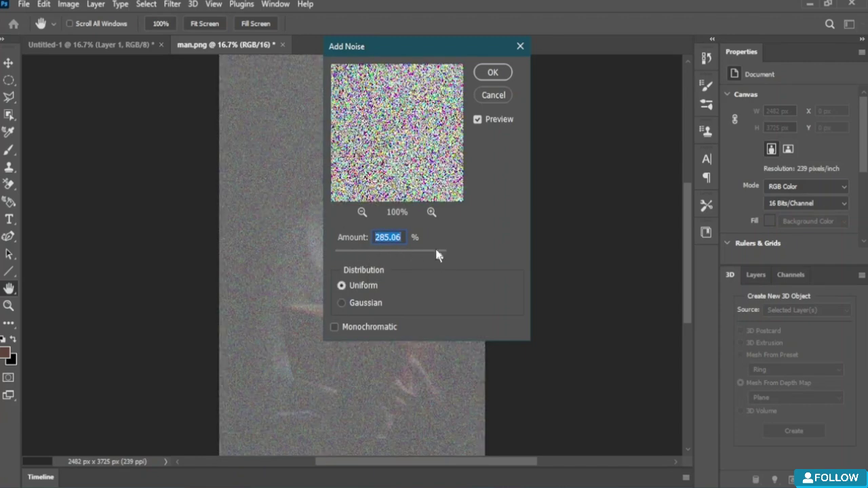
{"action": "left_click_drag", "start_coordinate": [438, 254], "coordinate": [358, 255]}
{"action": "left_click", "coordinate": [342, 304]}
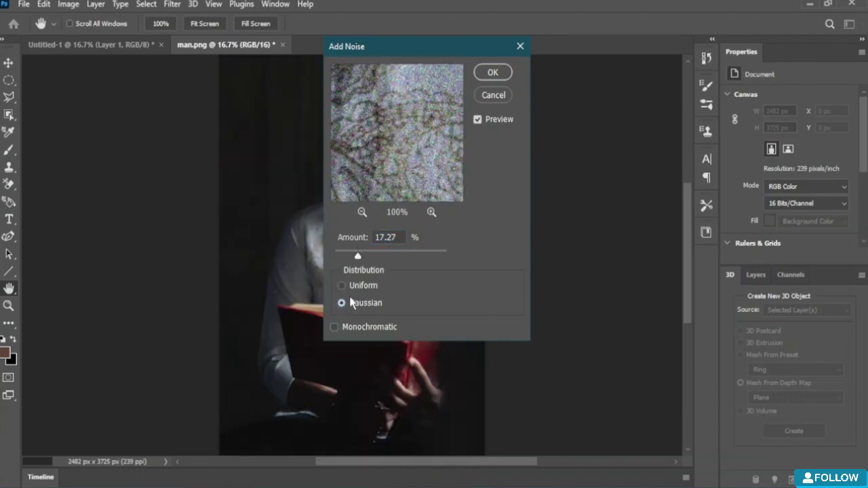
{"action": "left_click", "coordinate": [492, 73]}
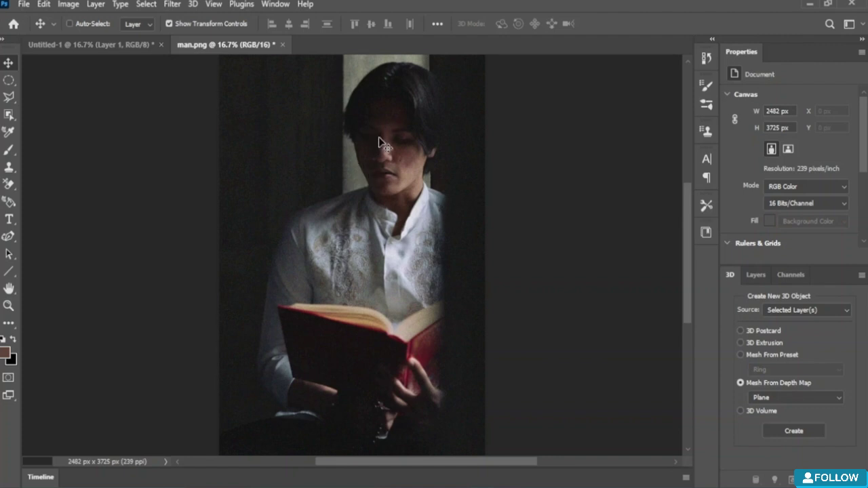
{"action": "key", "text": "ctrl+z"}
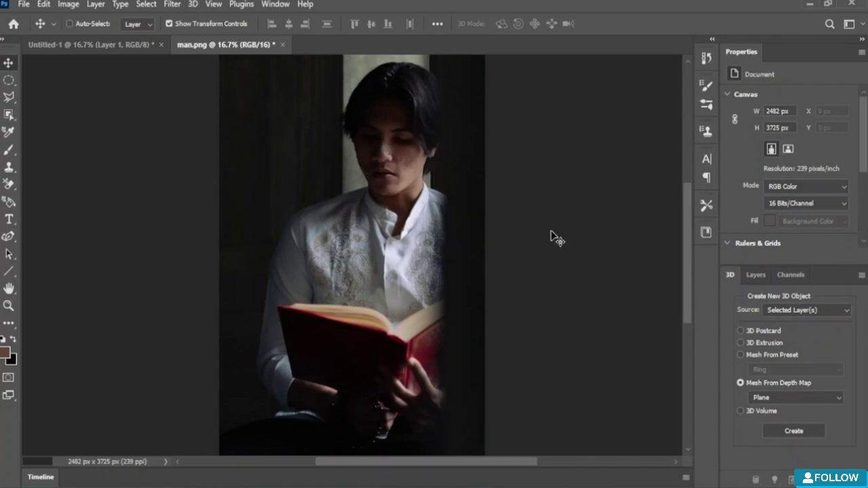
Start Reduce Noise on the image with strength 10, preserve details 100%, reduce color noise 78% and sharpen details 63%
{"action": "left_click", "coordinate": [172, 4]}
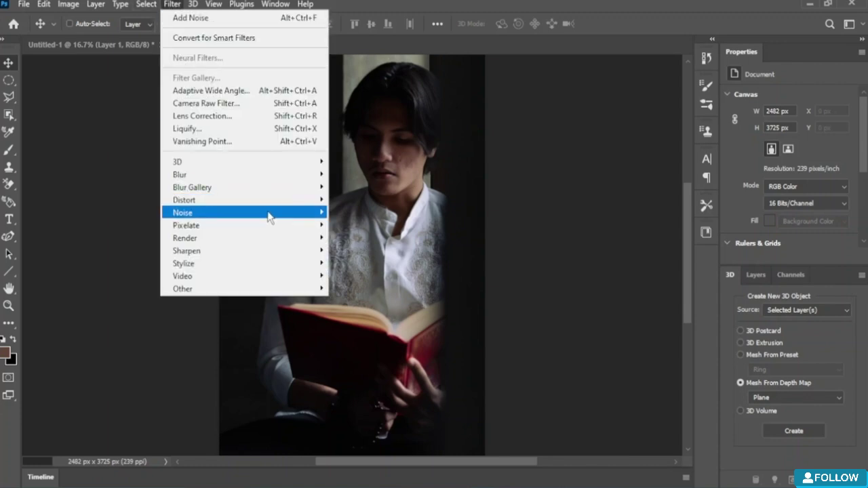
{"action": "mouse_move", "coordinate": [269, 216]}
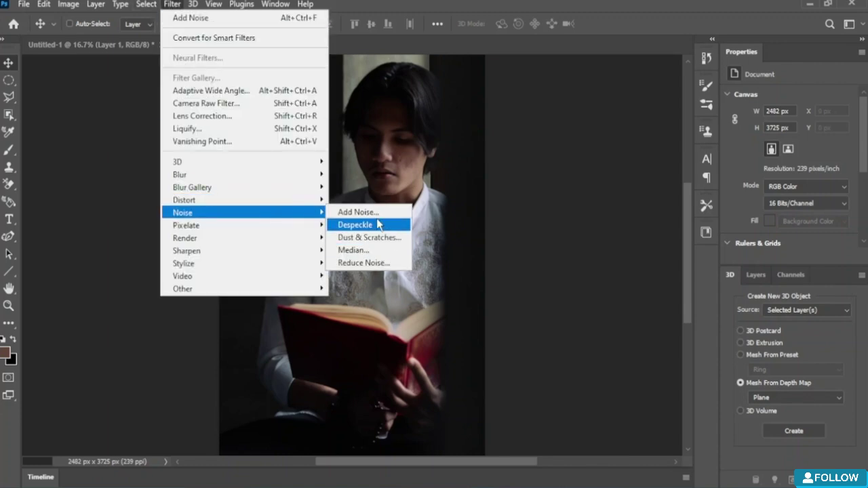
{"action": "left_click", "coordinate": [363, 263]}
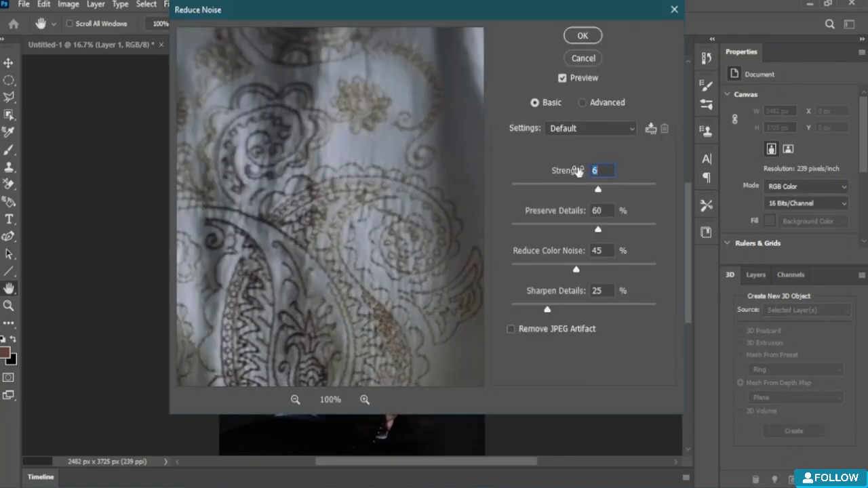
{"action": "left_click_drag", "start_coordinate": [600, 193], "coordinate": [671, 195]}
{"action": "left_click_drag", "start_coordinate": [599, 232], "coordinate": [651, 229]}
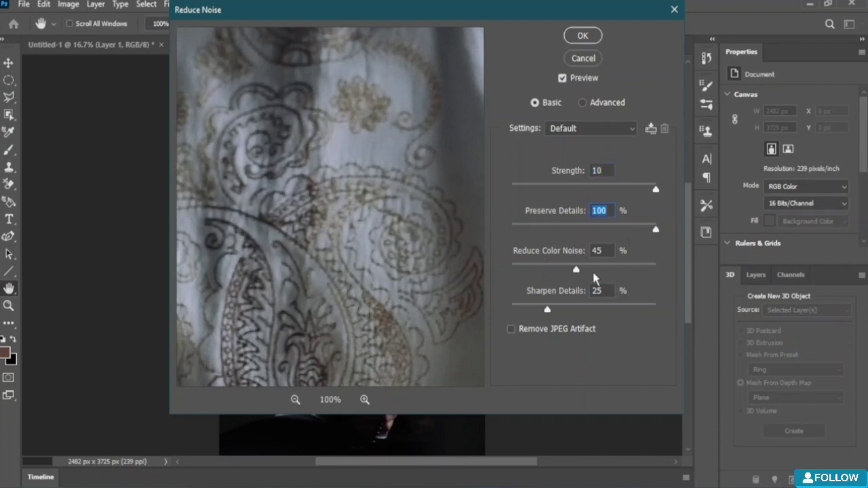
{"action": "left_click_drag", "start_coordinate": [576, 271], "coordinate": [624, 271]}
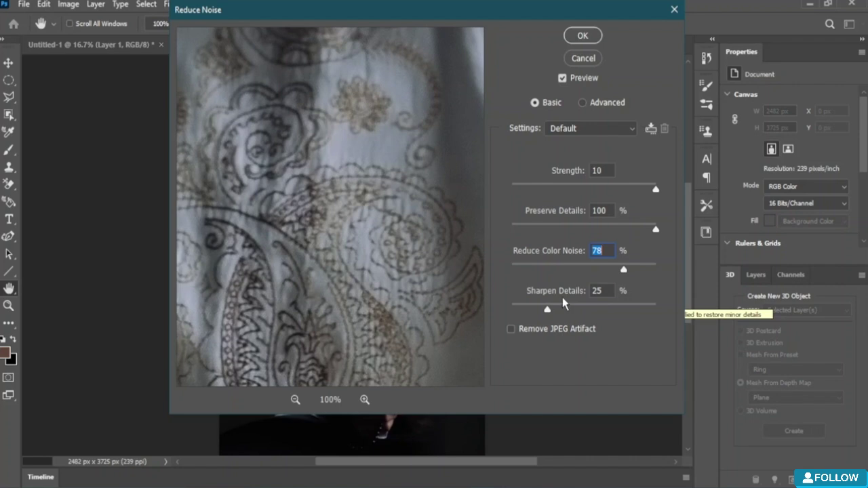
{"action": "mouse_move", "coordinate": [602, 312]}
{"action": "left_mouse_down"}
{"action": "mouse_move", "coordinate": [640, 310]}
{"action": "mouse_move", "coordinate": [602, 310]}
{"action": "left_mouse_up"}
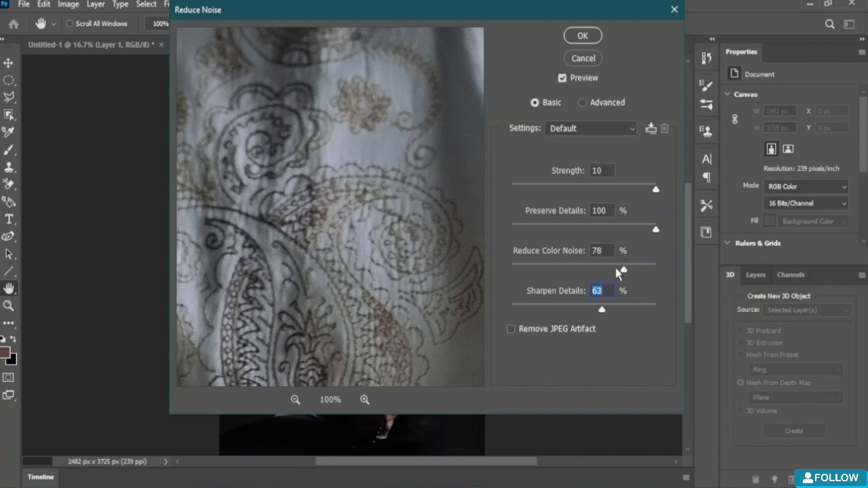
Set both Preserve Details and Reduce Color Noise to 0% and apply the noise reduction
{"action": "left_click_drag", "start_coordinate": [622, 271], "coordinate": [578, 270]}
{"action": "left_click_drag", "start_coordinate": [652, 231], "coordinate": [468, 236]}
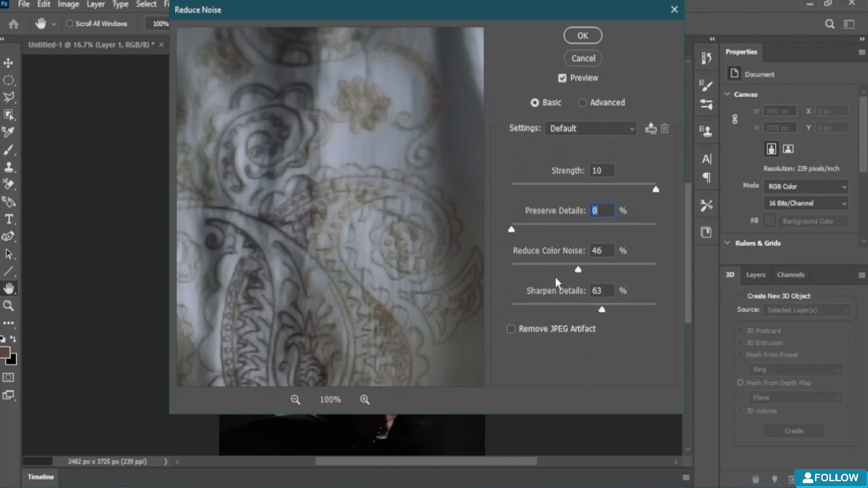
{"action": "left_click_drag", "start_coordinate": [574, 272], "coordinate": [493, 275]}
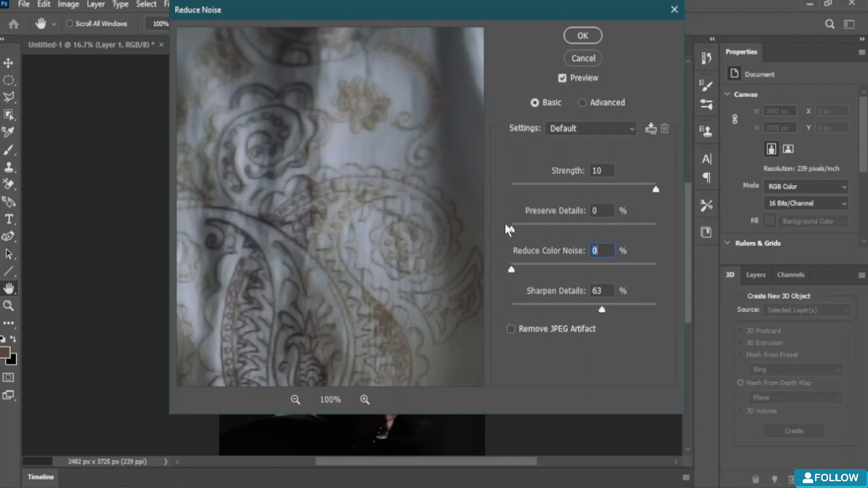
{"action": "left_click_drag", "start_coordinate": [513, 231], "coordinate": [490, 243]}
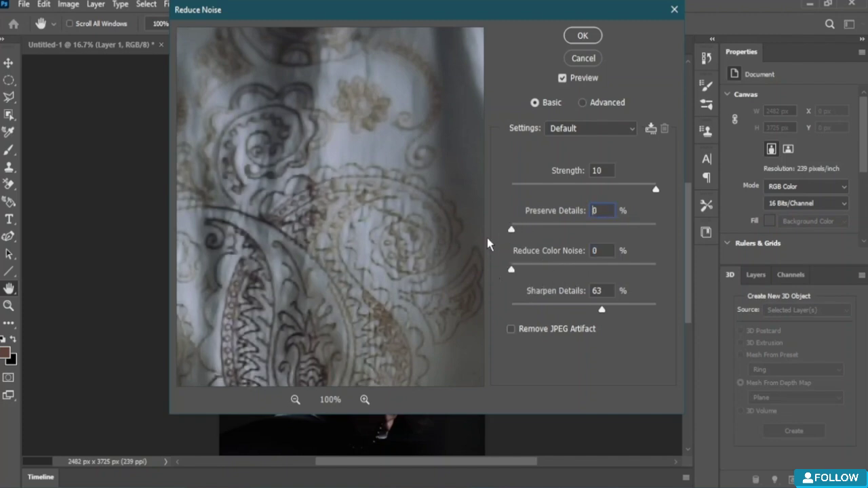
{"action": "left_click", "coordinate": [584, 36]}
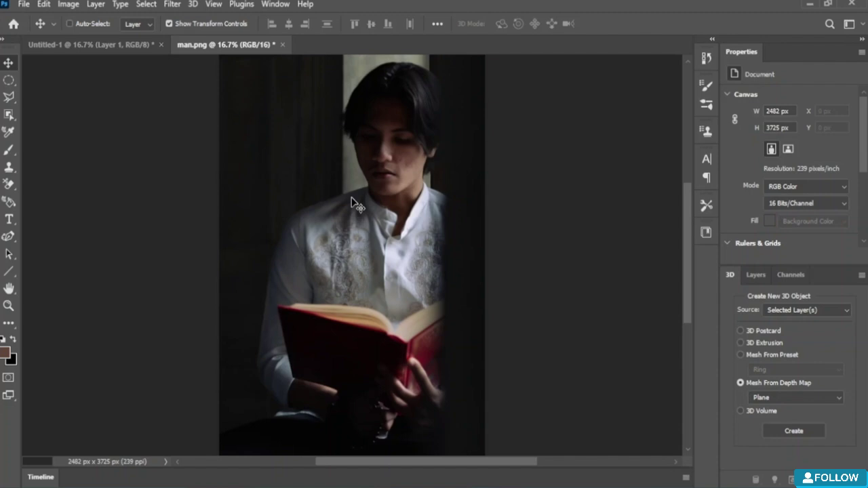
Try a Color Halftone effect with a maximum radius of 5 pixels on the image, and undo it
{"action": "left_click", "coordinate": [171, 4]}
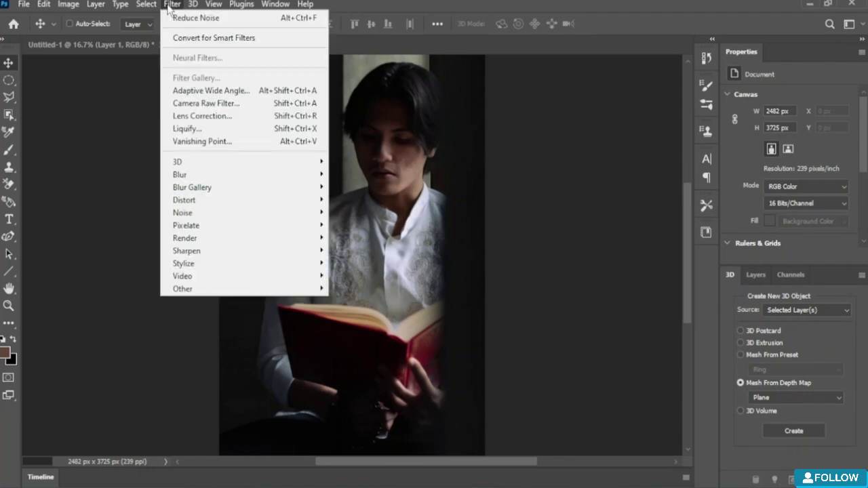
{"action": "mouse_move", "coordinate": [311, 230]}
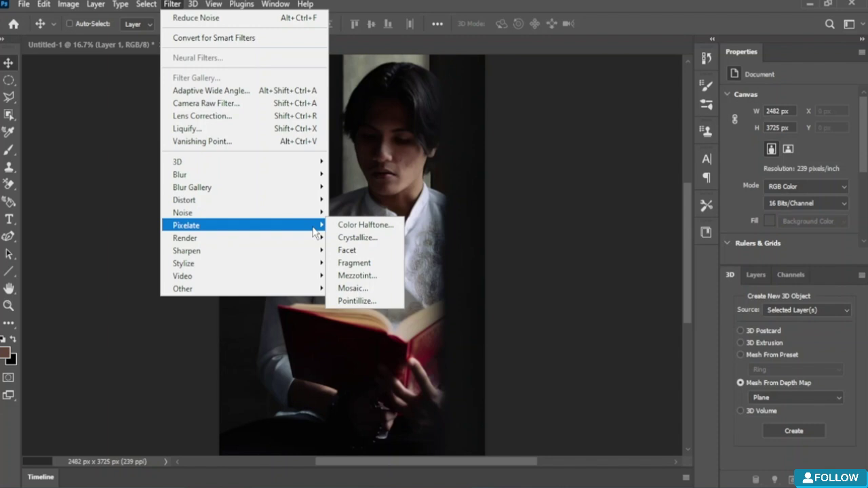
{"action": "left_click", "coordinate": [358, 225]}
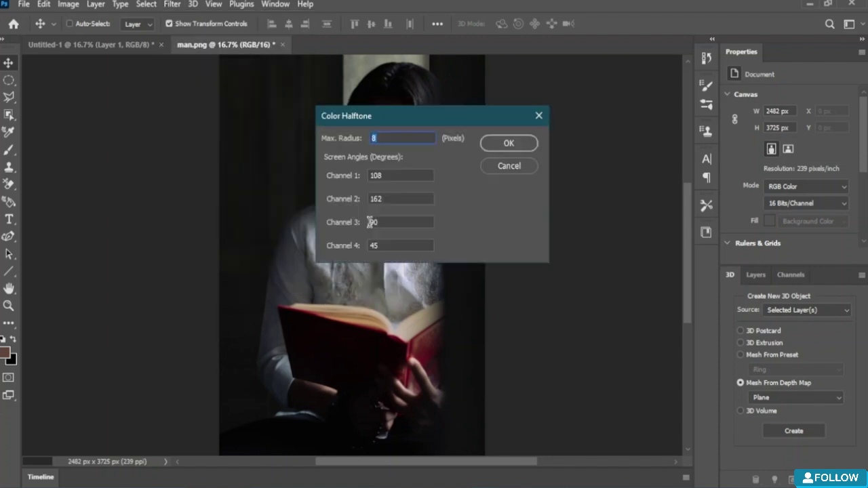
{"action": "left_click_drag", "start_coordinate": [405, 119], "coordinate": [537, 191]}
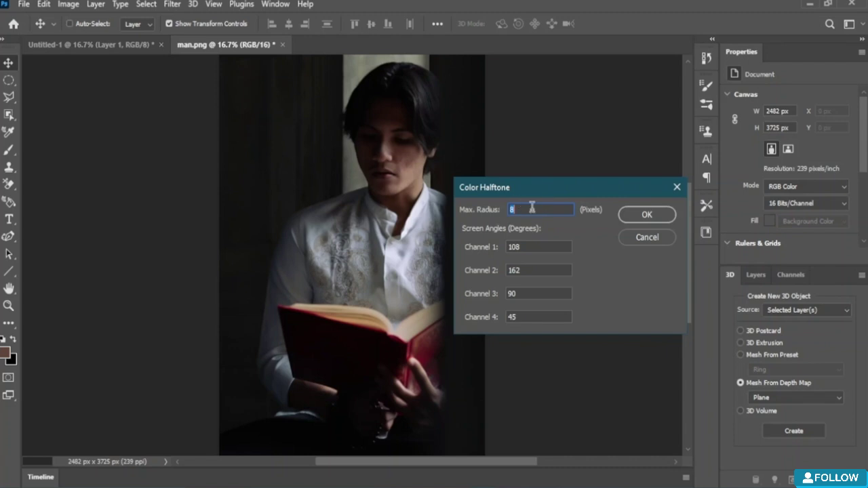
{"action": "left_click", "coordinate": [542, 211]}
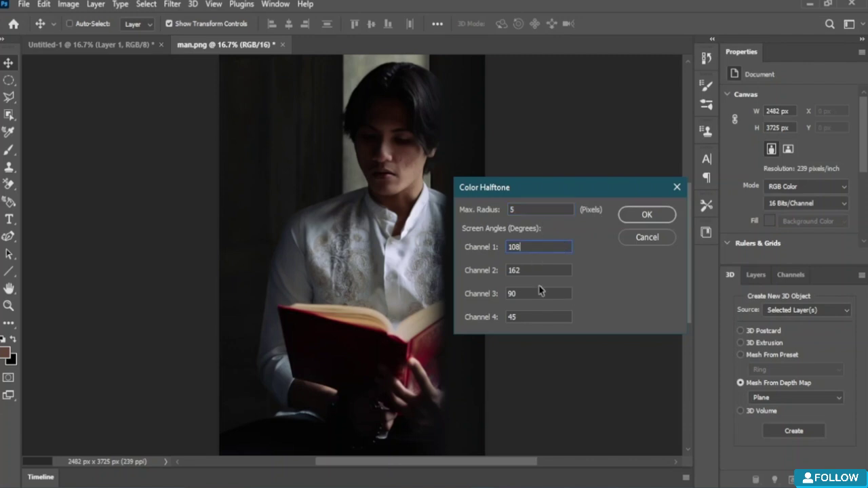
{"action": "key", "text": "Tab"}
{"action": "left_click", "coordinate": [533, 312]}
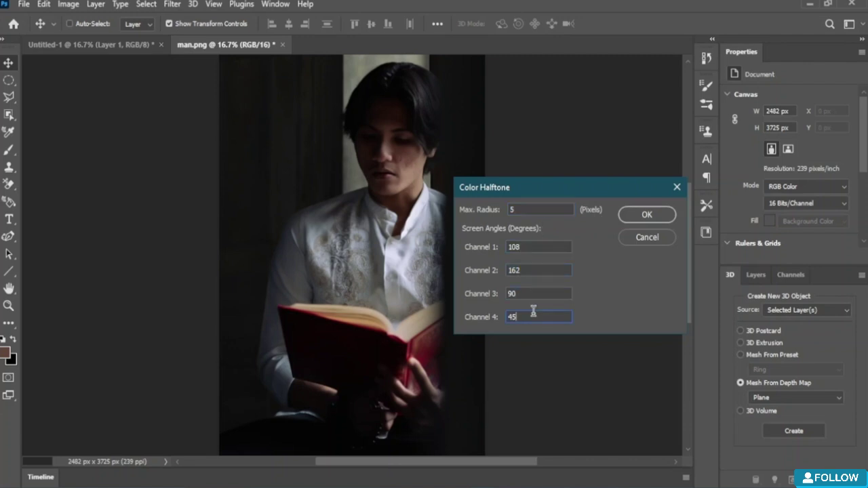
{"action": "left_click", "coordinate": [654, 215]}
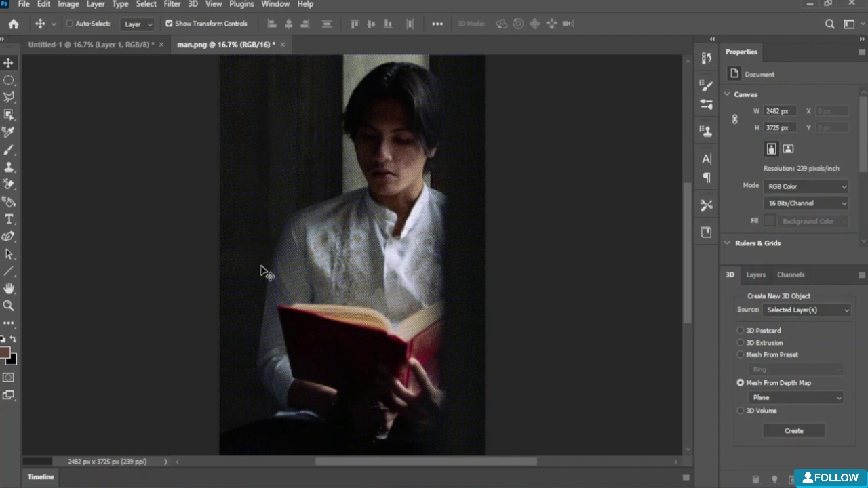
{"action": "left_click_drag", "start_coordinate": [398, 107], "coordinate": [403, 229]}
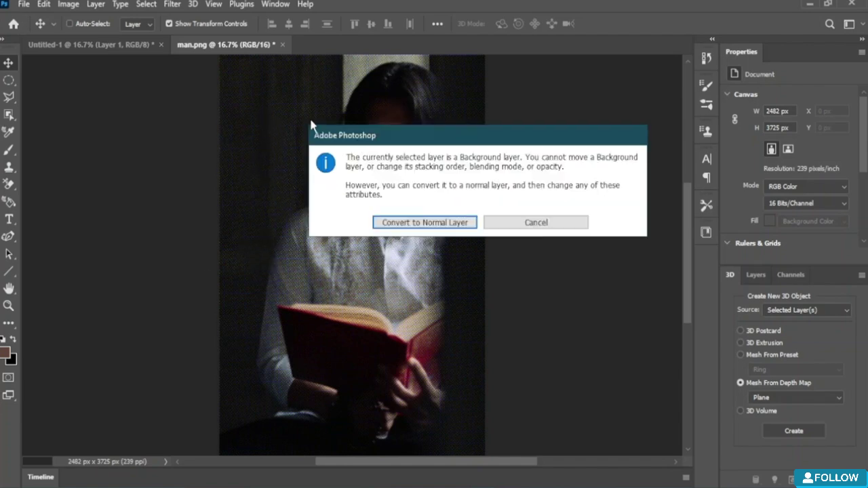
{"action": "left_click", "coordinate": [546, 219]}
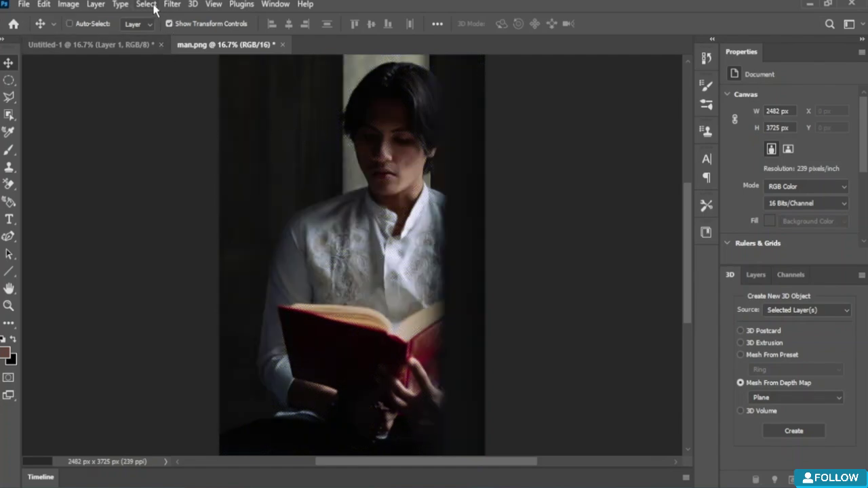
Apply a Crystallize filter with a cell size of 10 to the photo
{"action": "left_click", "coordinate": [178, 7]}
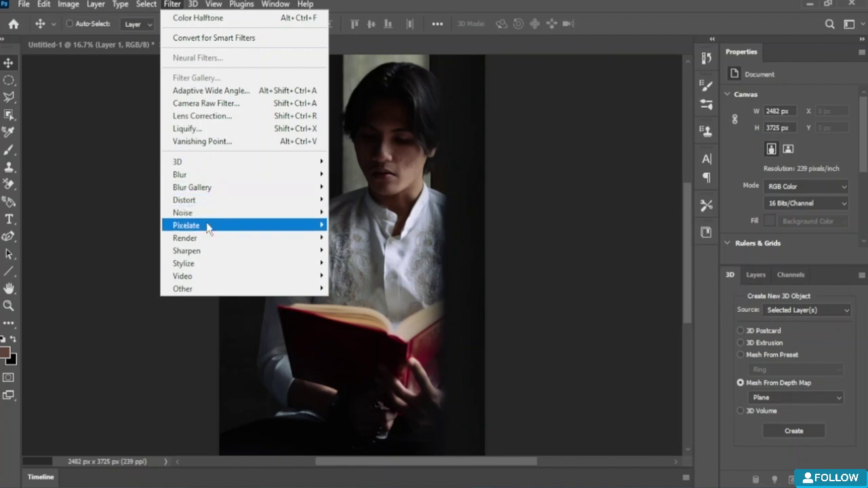
{"action": "mouse_move", "coordinate": [210, 226]}
{"action": "left_click", "coordinate": [366, 238]}
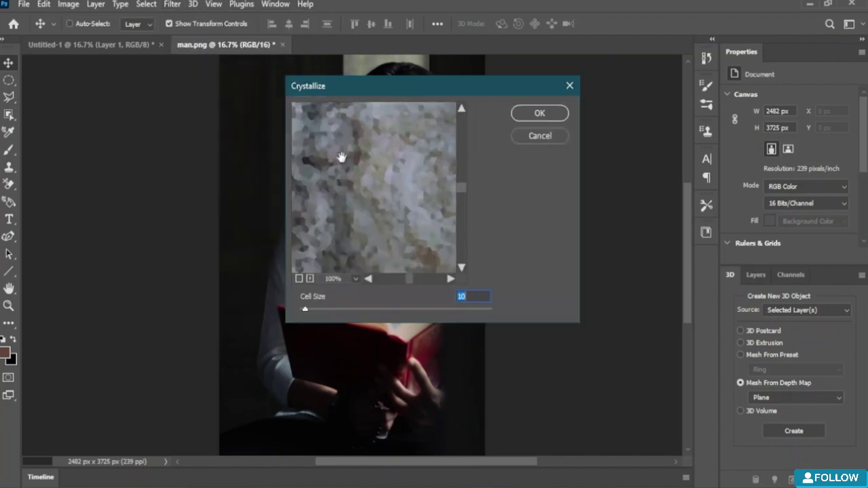
{"action": "left_click_drag", "start_coordinate": [418, 232], "coordinate": [428, 248]}
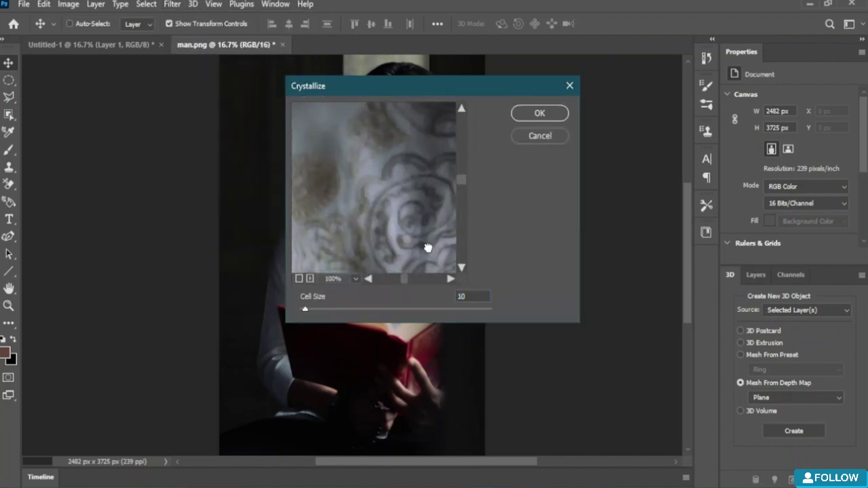
{"action": "left_click", "coordinate": [525, 112]}
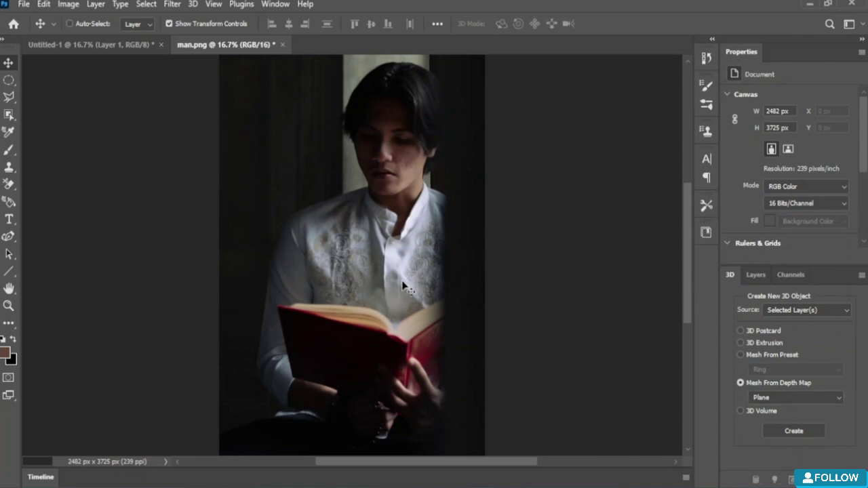
Examine the crystallized texture up close on the embroidered shirt and the man's face
{"action": "scroll", "coordinate": [349, 266], "scroll_direction": "up", "scroll_amount": 8}
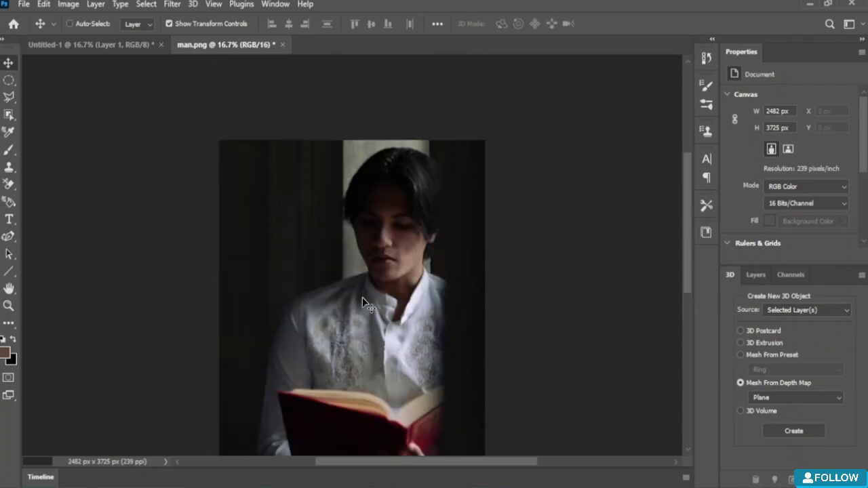
{"action": "scroll", "coordinate": [362, 297], "scroll_direction": "down", "scroll_amount": 7}
{"action": "scroll", "coordinate": [363, 297], "scroll_direction": "up", "scroll_amount": 10}
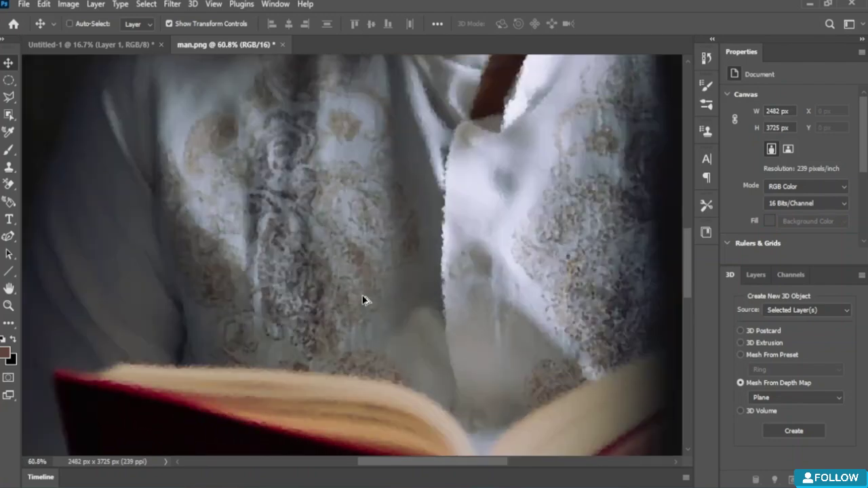
{"action": "scroll", "coordinate": [295, 234], "scroll_direction": "up", "scroll_amount": 6}
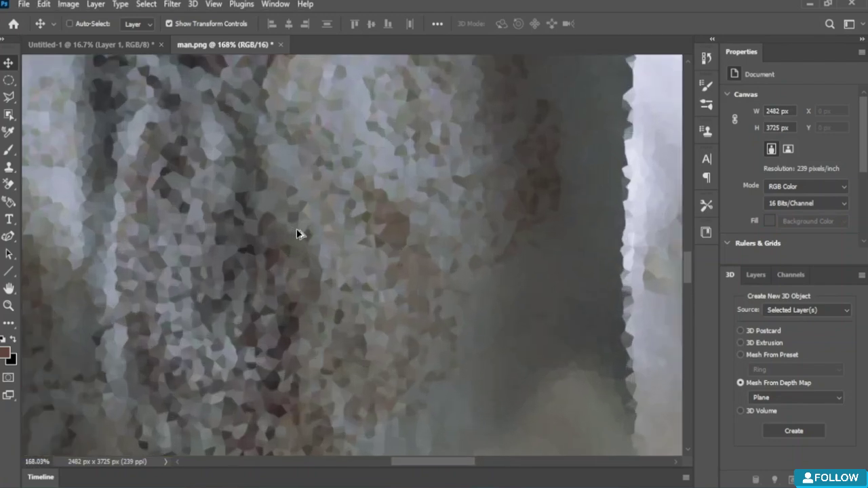
{"action": "scroll", "coordinate": [298, 234], "scroll_direction": "down", "scroll_amount": 8}
{"action": "scroll", "coordinate": [299, 234], "scroll_direction": "down", "scroll_amount": 3}
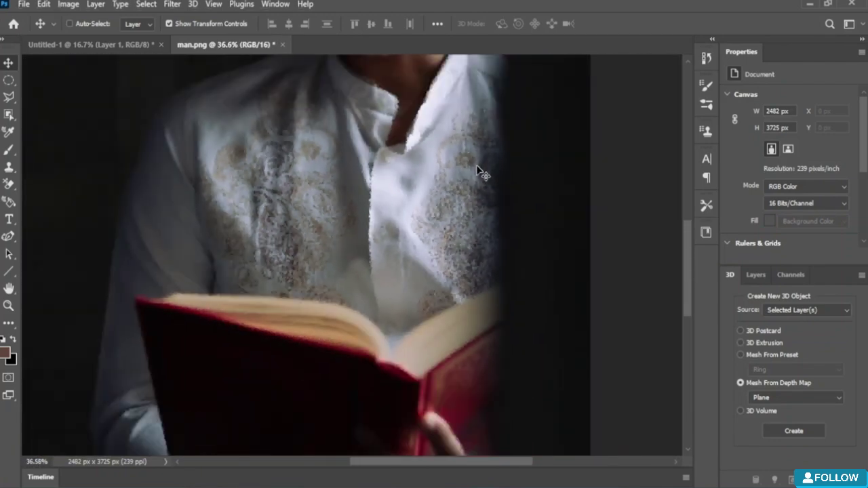
{"action": "scroll", "coordinate": [472, 171], "scroll_direction": "up", "scroll_amount": 5}
{"action": "scroll", "coordinate": [416, 153], "scroll_direction": "up", "scroll_amount": 6}
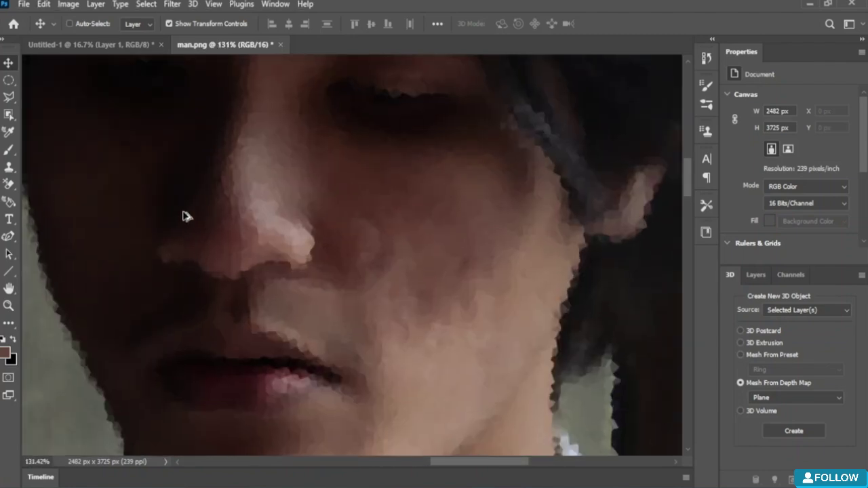
{"action": "scroll", "coordinate": [274, 304], "scroll_direction": "up", "scroll_amount": 3}
{"action": "scroll", "coordinate": [374, 262], "scroll_direction": "up", "scroll_amount": 1}
{"action": "scroll", "coordinate": [373, 262], "scroll_direction": "down", "scroll_amount": 8}
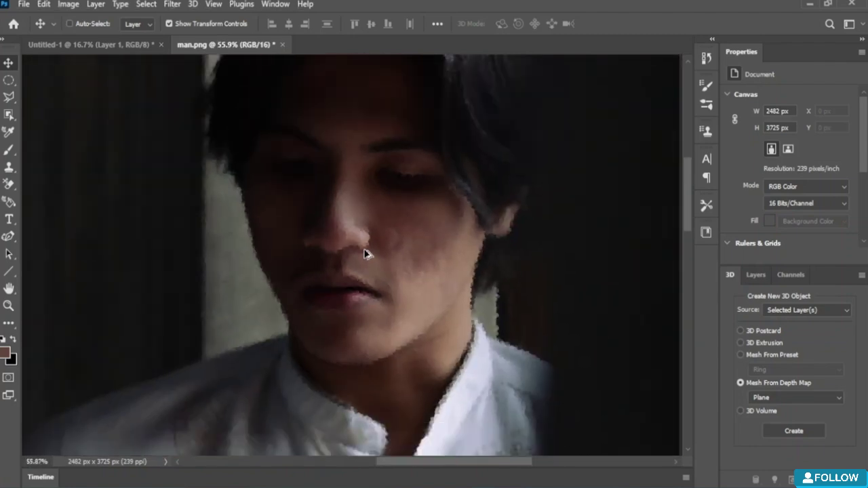
{"action": "scroll", "coordinate": [342, 203], "scroll_direction": "up", "scroll_amount": 2}
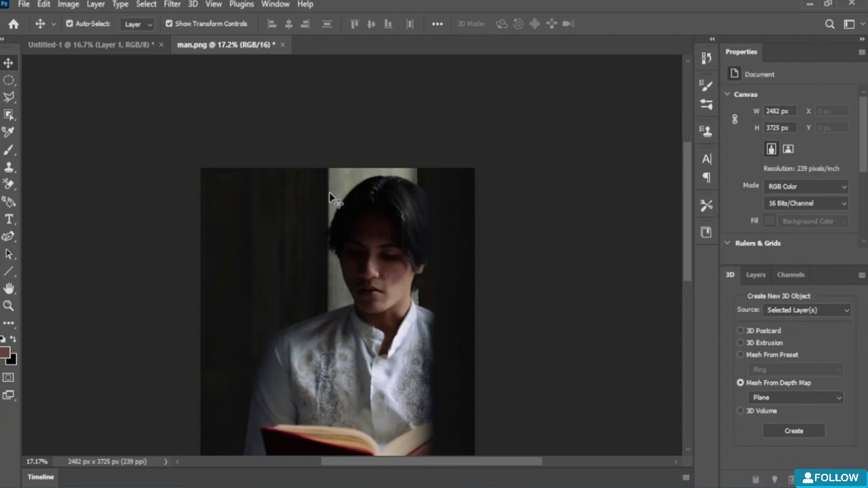
{"action": "scroll", "coordinate": [409, 280], "scroll_direction": "down", "scroll_amount": 3}
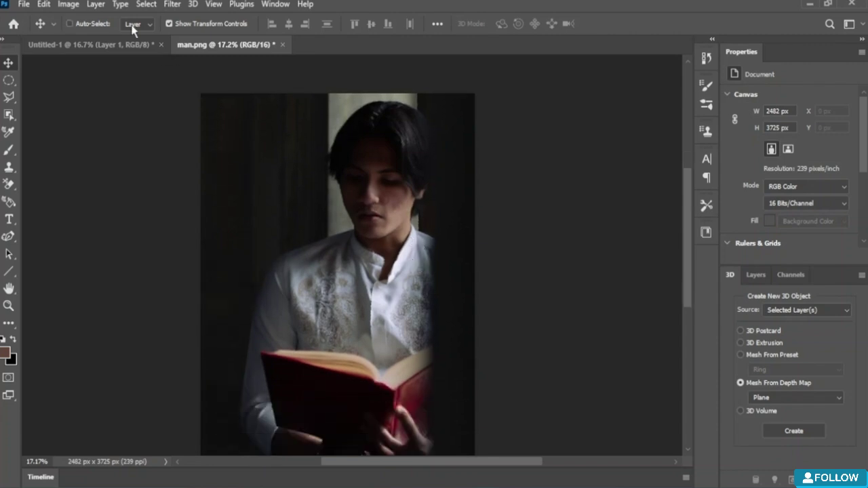
Apply a Mosaic filter to the photo with a cell size slightly larger than 8 square
{"action": "left_click", "coordinate": [170, 5]}
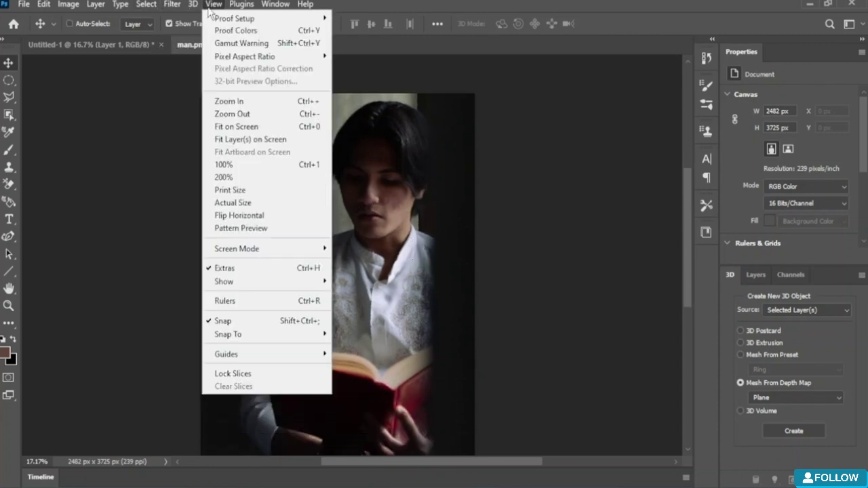
{"action": "mouse_move", "coordinate": [213, 226]}
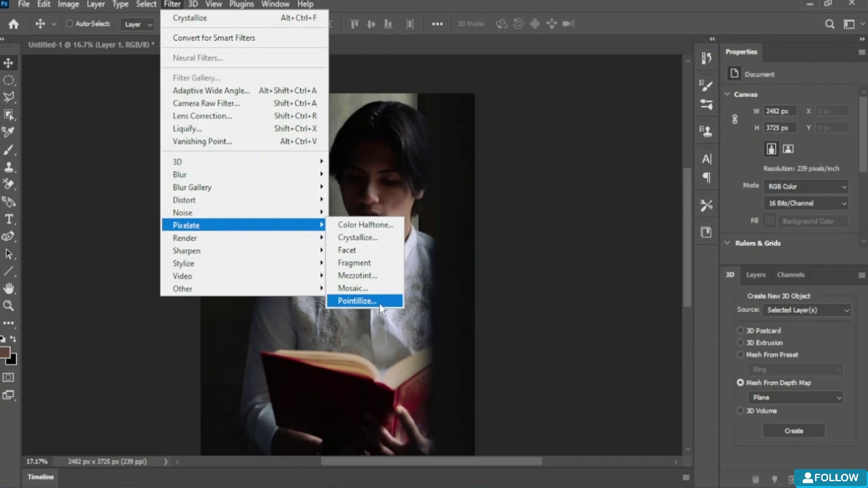
{"action": "left_click", "coordinate": [356, 288]}
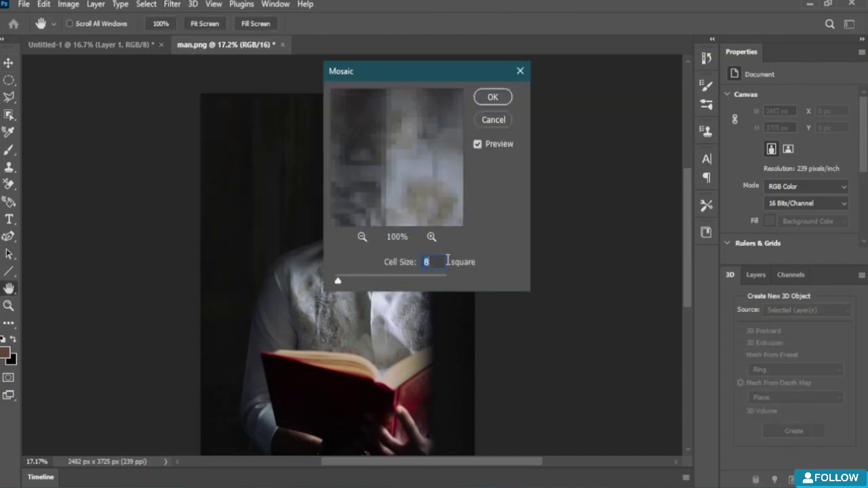
{"action": "left_click_drag", "start_coordinate": [390, 143], "coordinate": [415, 194]}
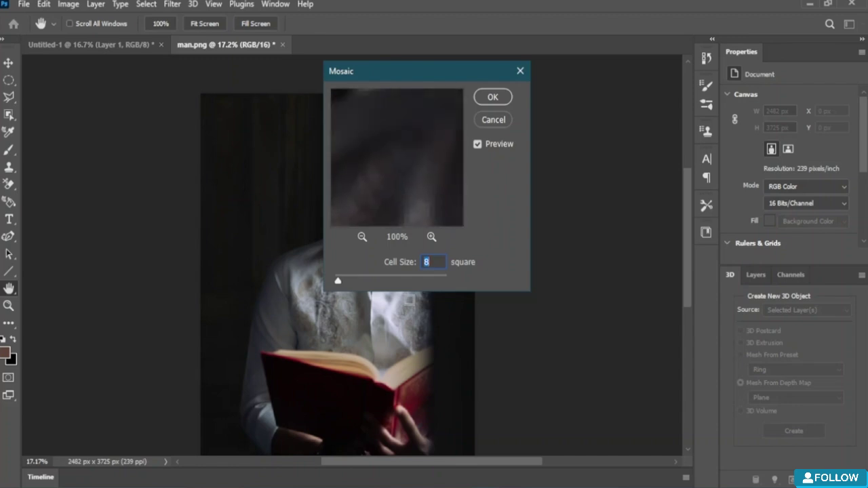
{"action": "mouse_move", "coordinate": [338, 281]}
{"action": "left_mouse_down"}
{"action": "mouse_move", "coordinate": [396, 289]}
{"action": "mouse_move", "coordinate": [399, 281]}
{"action": "mouse_move", "coordinate": [346, 282]}
{"action": "left_mouse_up"}
{"action": "left_click", "coordinate": [508, 98]}
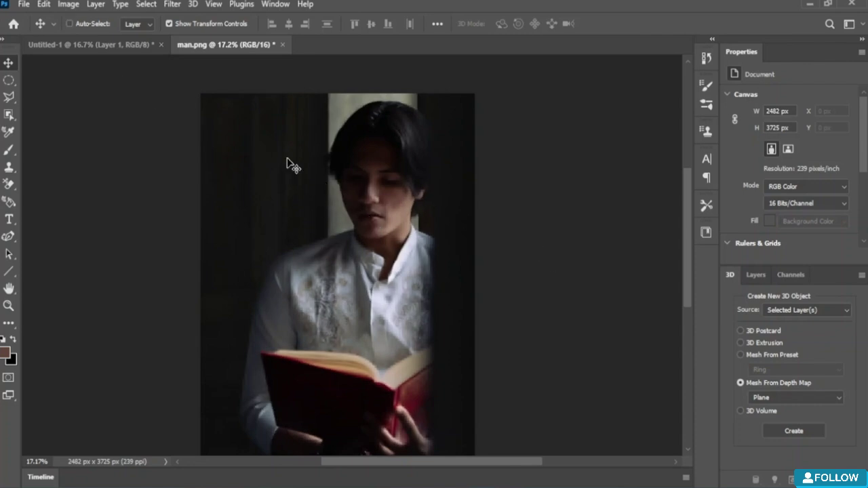
Try to render the Flame filter on the man.png photo
{"action": "left_click", "coordinate": [172, 6]}
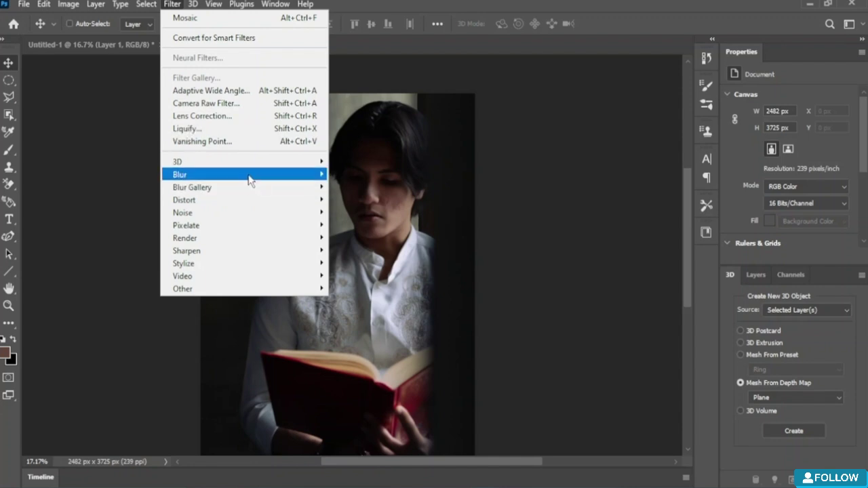
{"action": "mouse_move", "coordinate": [217, 238]}
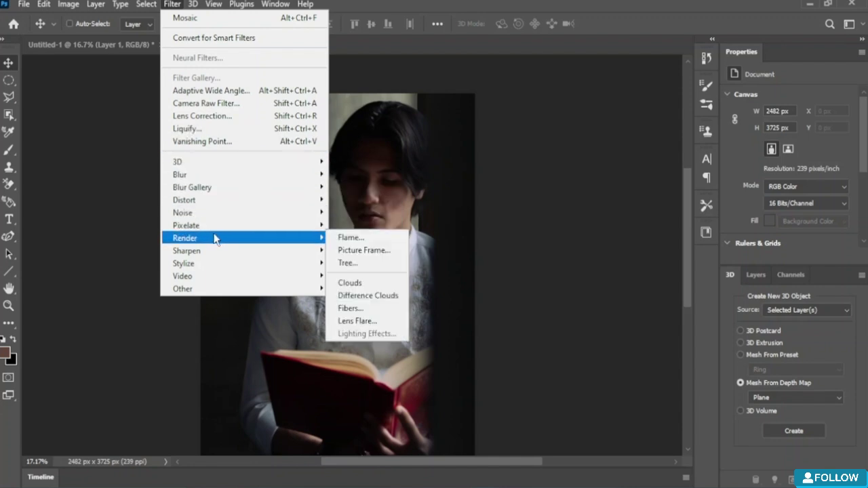
{"action": "left_click", "coordinate": [359, 238]}
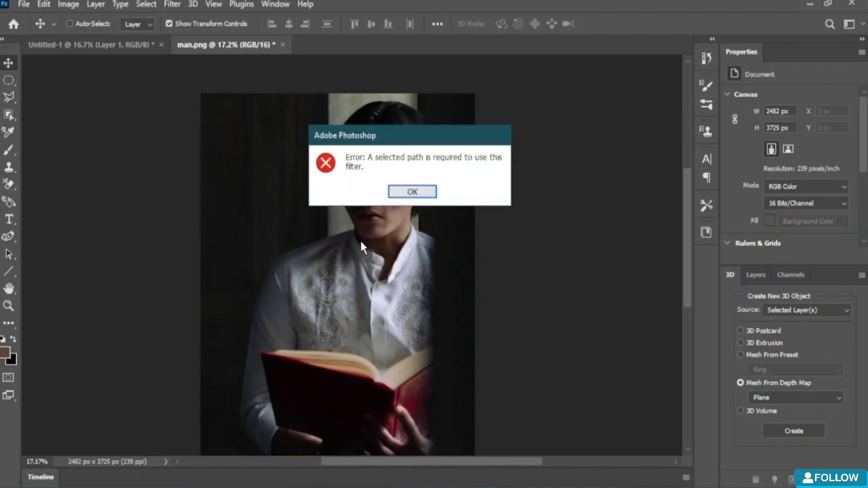
{"action": "left_click", "coordinate": [412, 192]}
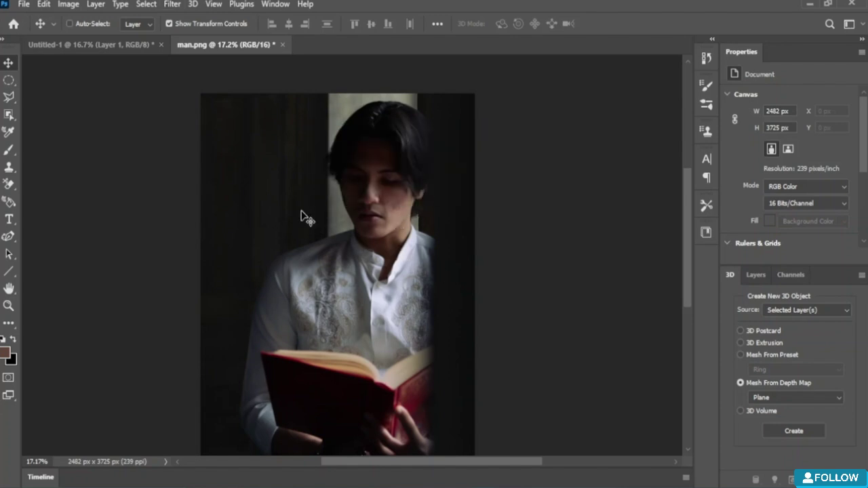
Switch to the Untitled-1 document and move the cut-out man up to X 336 px, Y 0 px
{"action": "left_click", "coordinate": [116, 46]}
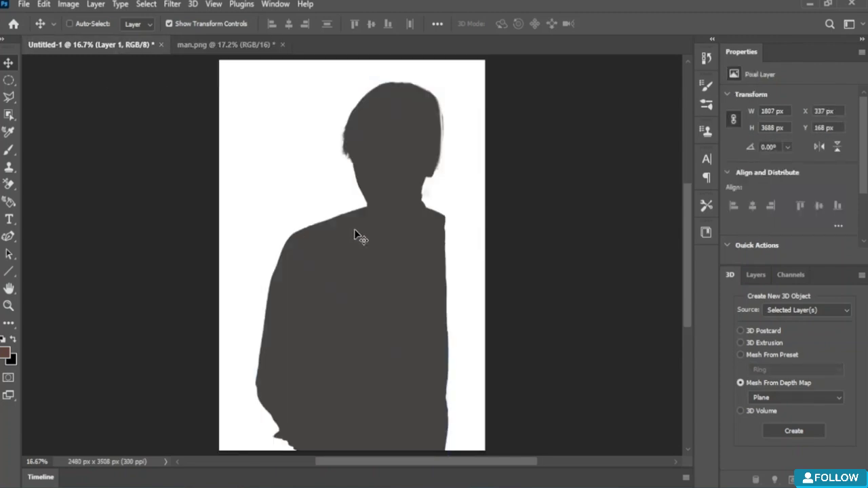
{"action": "left_click", "coordinate": [171, 5]}
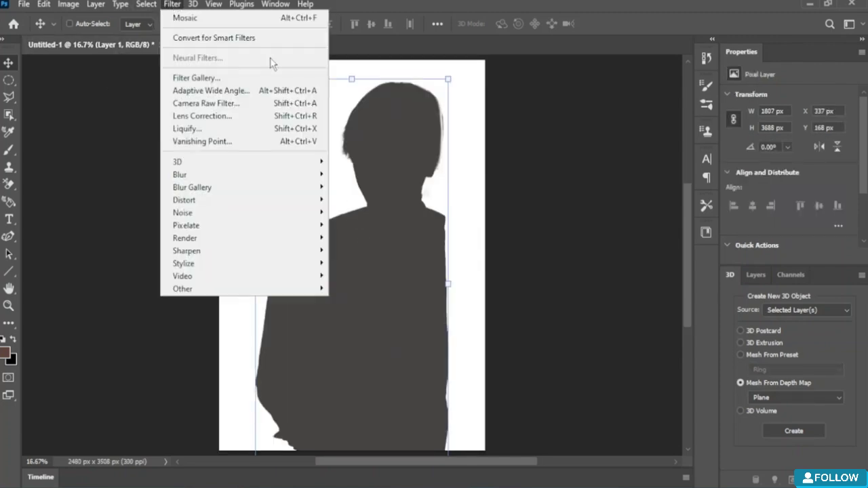
{"action": "left_click", "coordinate": [407, 86]}
{"action": "left_click_drag", "start_coordinate": [446, 211], "coordinate": [446, 199]}
Try the Flame filter on the cut-out man layer, and move the layer down to X 337 px, Y 234 px
{"action": "left_click", "coordinate": [171, 4]}
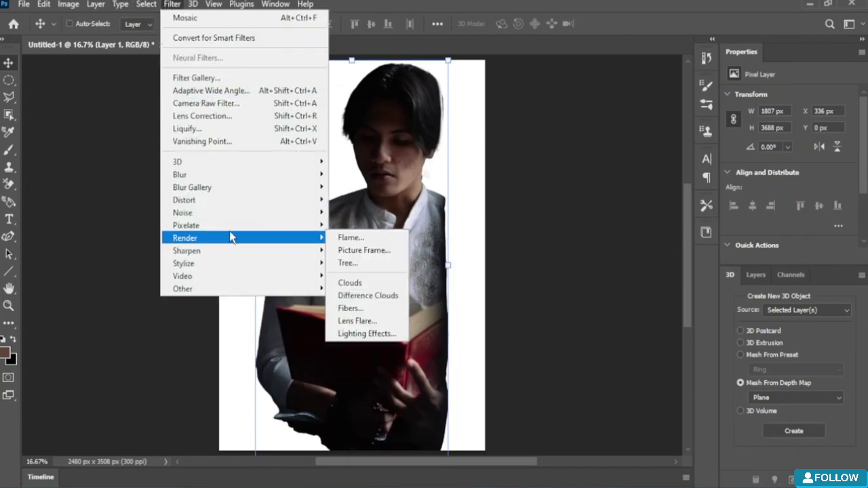
{"action": "left_click", "coordinate": [348, 237]}
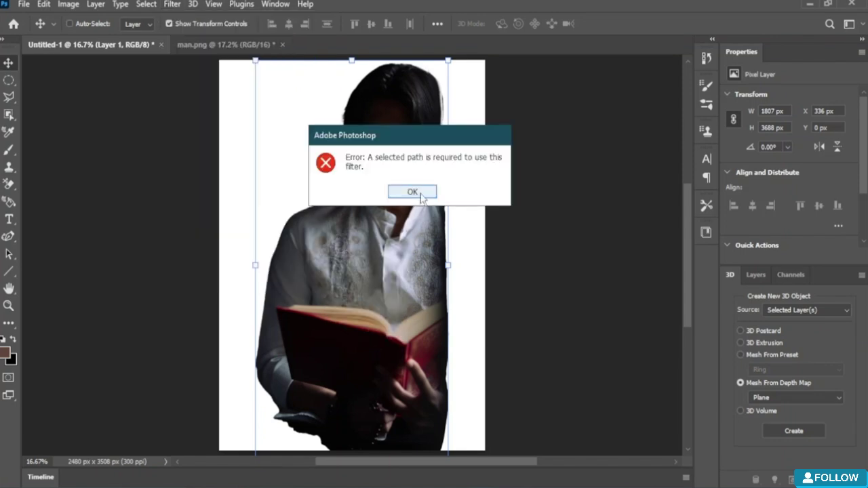
{"action": "left_click", "coordinate": [412, 193]}
{"action": "left_click_drag", "start_coordinate": [407, 182], "coordinate": [394, 204]}
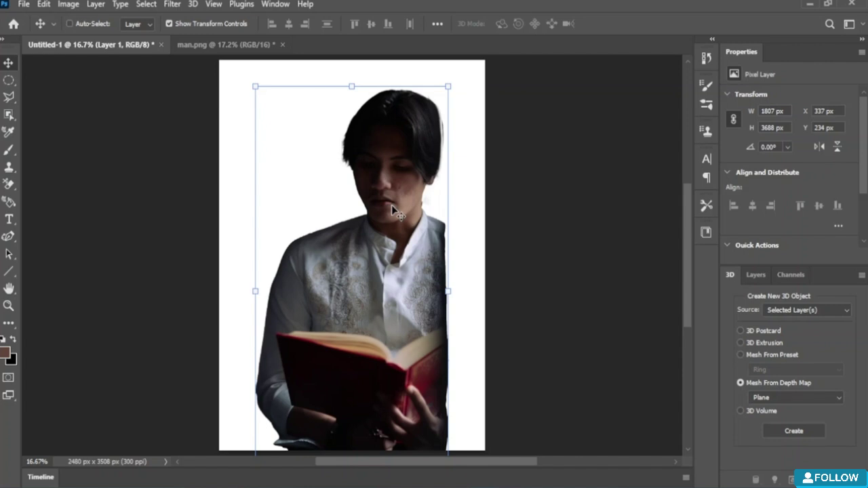
Start a Picture Frame render on man.png with margin 29, size 20 and arrangement 62
{"action": "left_click", "coordinate": [210, 44]}
{"action": "left_click", "coordinate": [173, 6]}
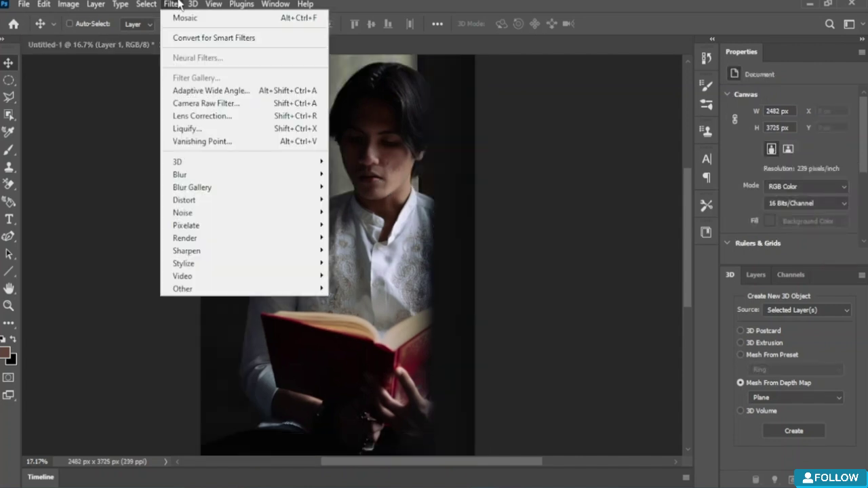
{"action": "mouse_move", "coordinate": [225, 242]}
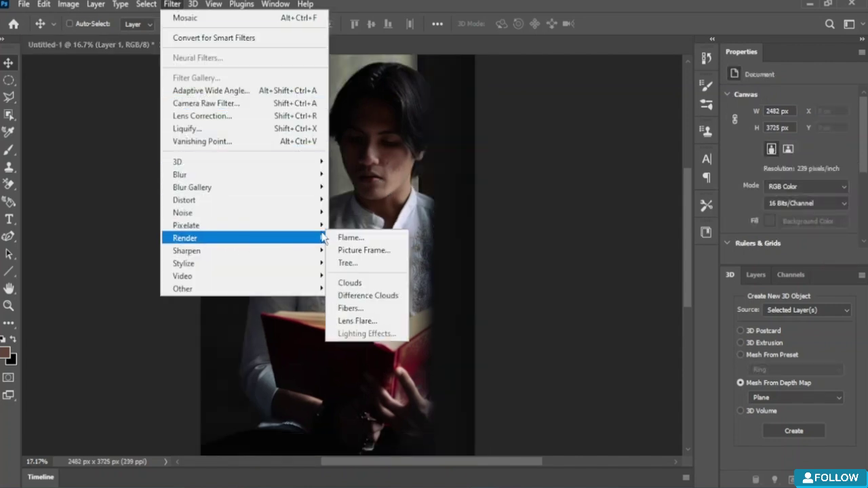
{"action": "left_click", "coordinate": [373, 253]}
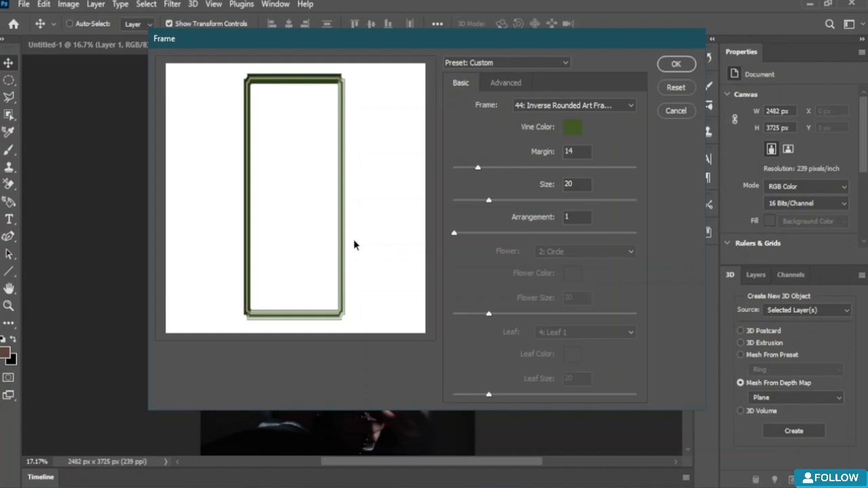
{"action": "left_click_drag", "start_coordinate": [477, 168], "coordinate": [503, 170]}
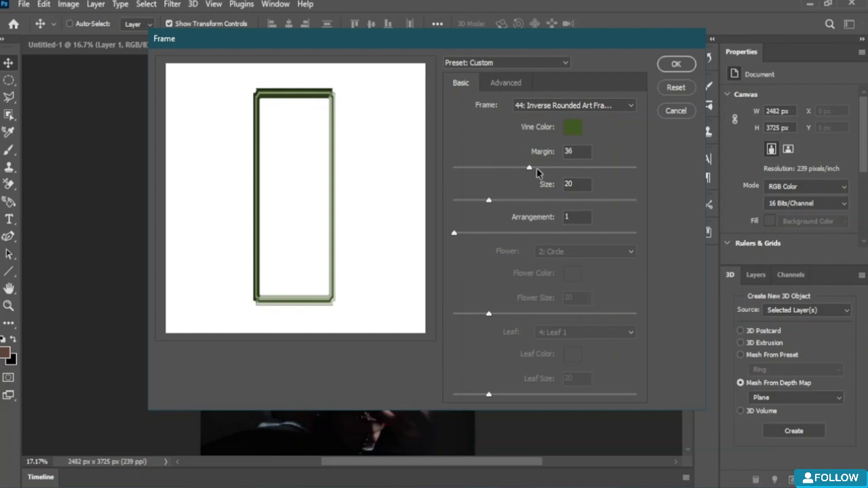
{"action": "left_click_drag", "start_coordinate": [537, 170], "coordinate": [504, 169]}
{"action": "mouse_move", "coordinate": [488, 200]}
{"action": "left_mouse_down"}
{"action": "mouse_move", "coordinate": [565, 203]}
{"action": "mouse_move", "coordinate": [499, 202]}
{"action": "left_mouse_up"}
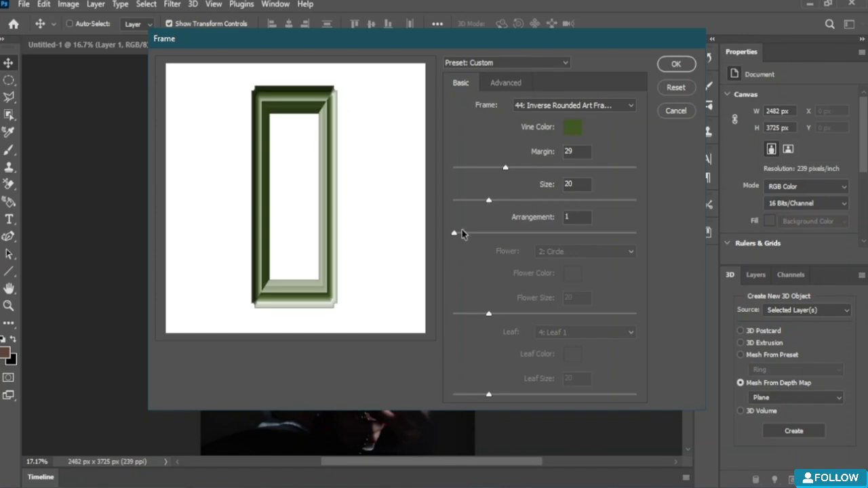
{"action": "left_click_drag", "start_coordinate": [456, 233], "coordinate": [510, 234]}
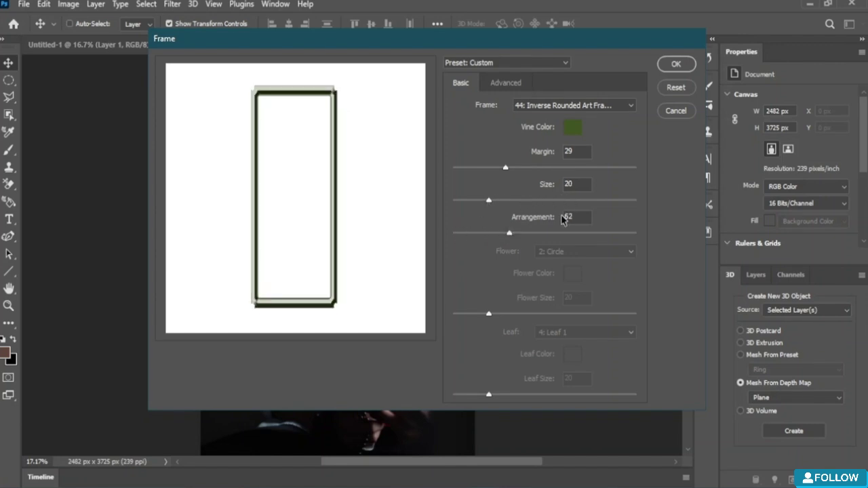
Set the frame's advanced options to 19 lines and an angle of 200.4
{"action": "left_click", "coordinate": [516, 89]}
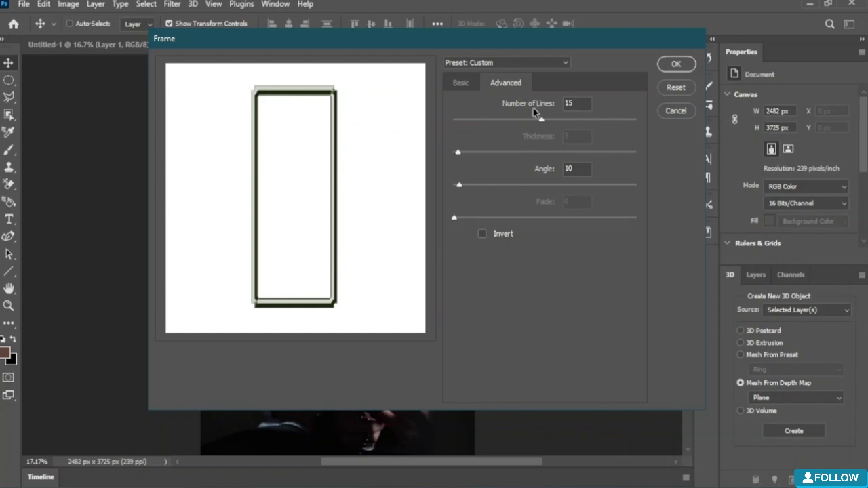
{"action": "left_click_drag", "start_coordinate": [542, 122], "coordinate": [567, 122]}
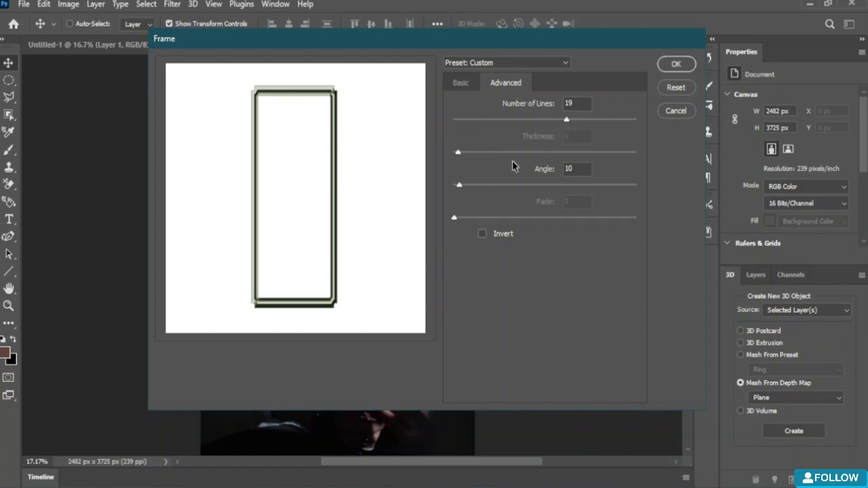
{"action": "left_click_drag", "start_coordinate": [459, 185], "coordinate": [555, 185]}
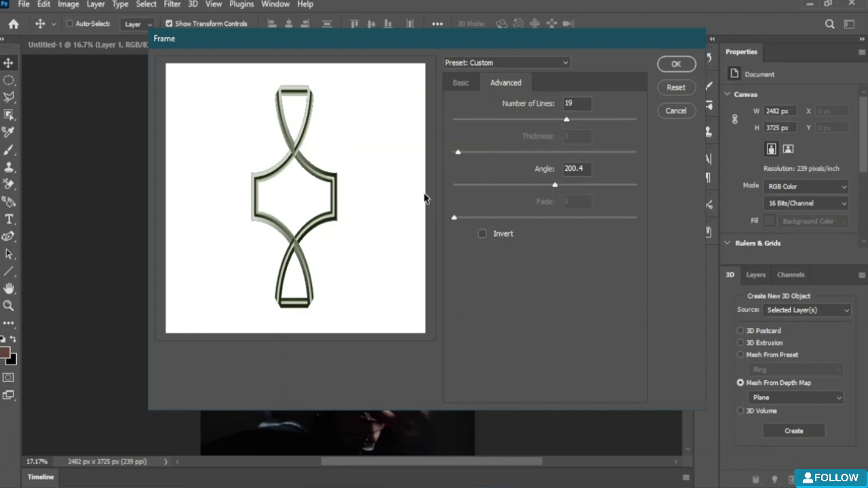
Set the picture frame's angle to 0 and render the frame on the man.png photo
{"action": "left_click_drag", "start_coordinate": [464, 188], "coordinate": [441, 188]}
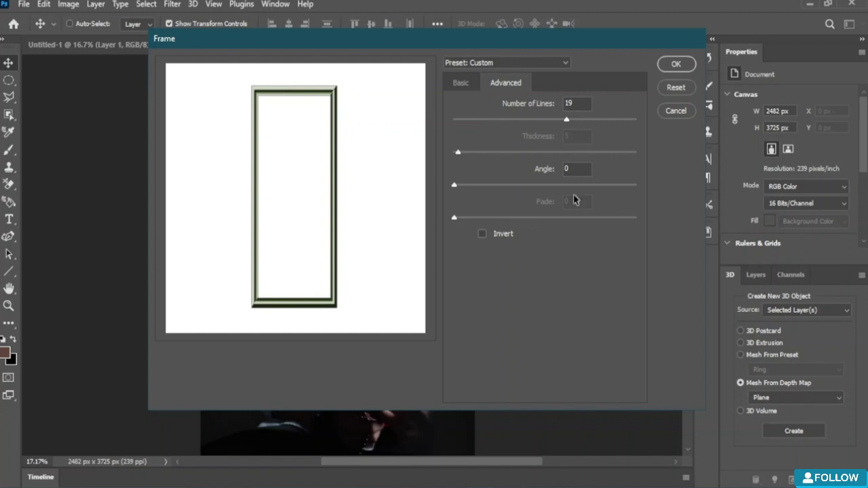
{"action": "left_click", "coordinate": [676, 63]}
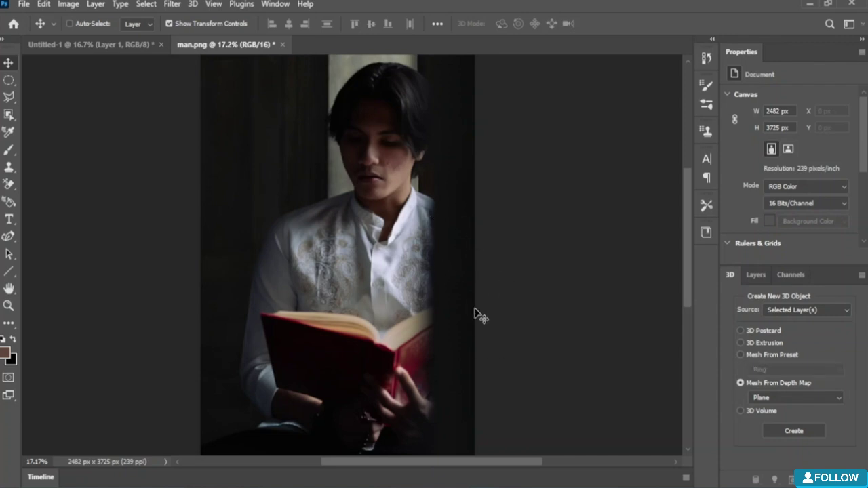
Try to move the rendered frame on the man.png photo, and undo the Picture Frame render
{"action": "left_click_drag", "start_coordinate": [377, 105], "coordinate": [401, 101]}
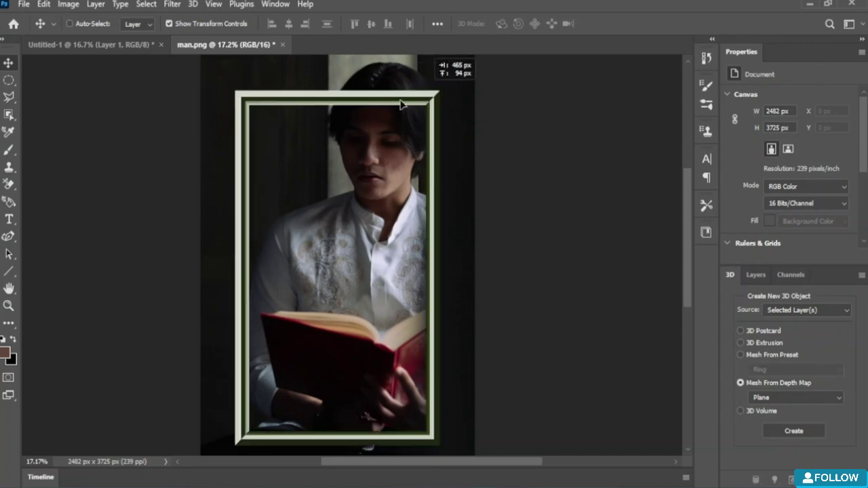
{"action": "left_click", "coordinate": [546, 224]}
{"action": "scroll", "coordinate": [490, 204], "scroll_direction": "down", "scroll_amount": 5}
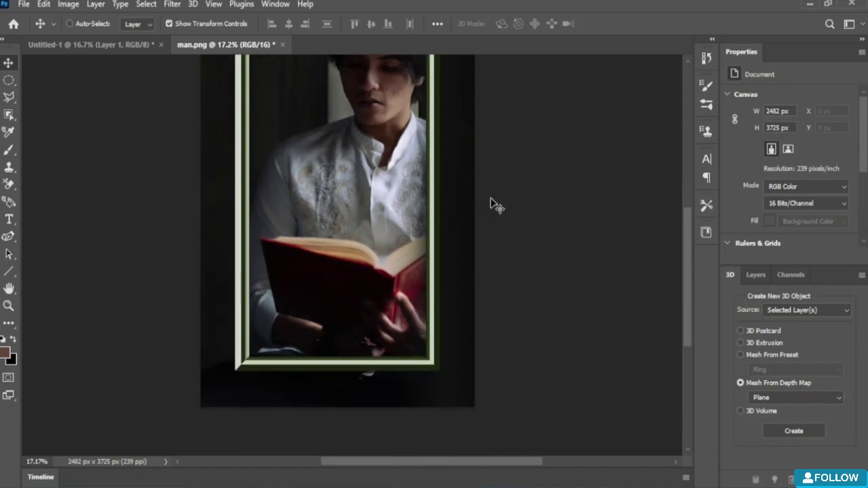
{"action": "scroll", "coordinate": [491, 203], "scroll_direction": "up", "scroll_amount": 3}
{"action": "scroll", "coordinate": [496, 202], "scroll_direction": "down", "scroll_amount": 3, "text": "alt"}
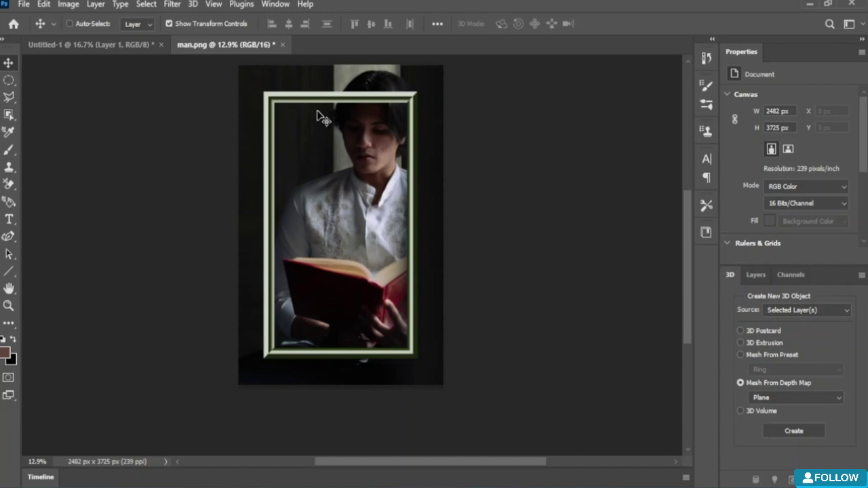
{"action": "left_click_drag", "start_coordinate": [347, 110], "coordinate": [352, 109]}
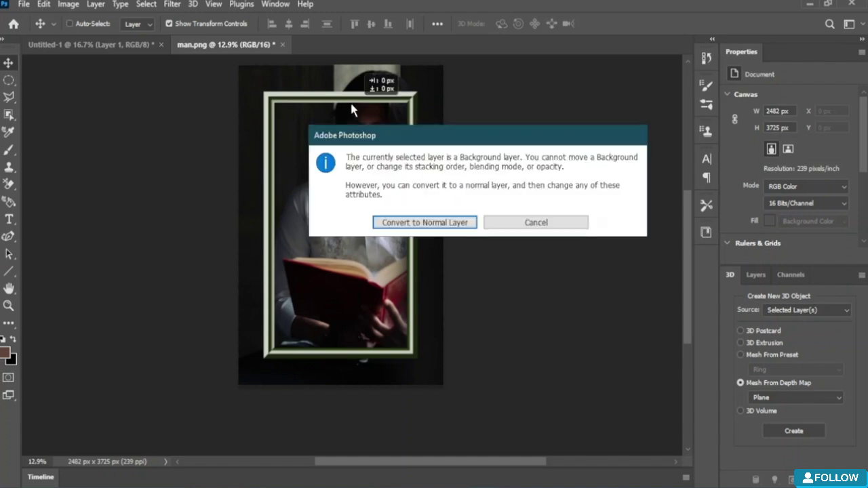
{"action": "left_click", "coordinate": [532, 222]}
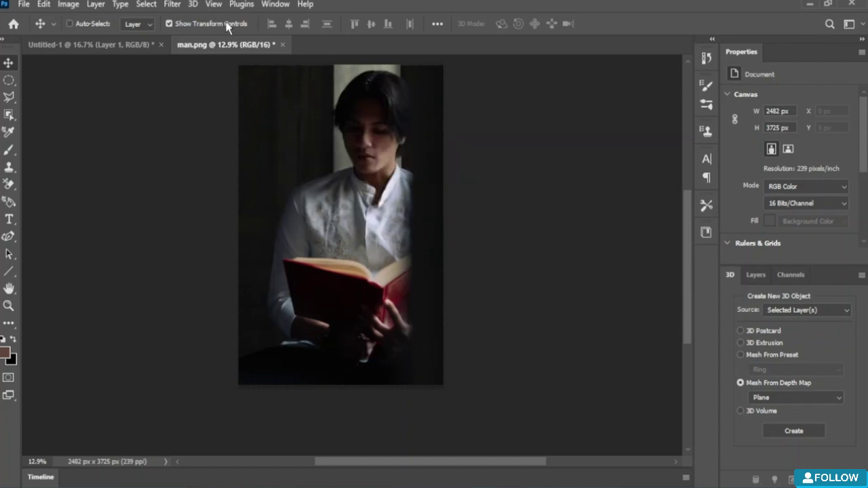
Render an Oak Tree over the man.png photo with the Tree filter
{"action": "left_click", "coordinate": [166, 6]}
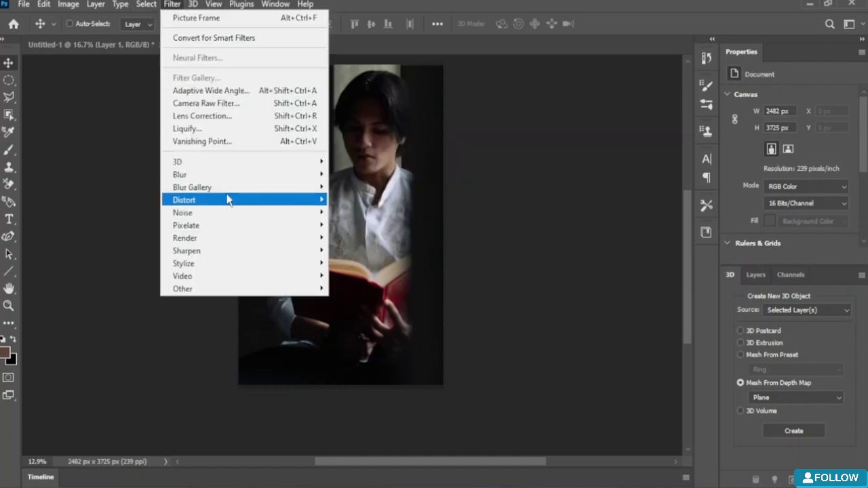
{"action": "mouse_move", "coordinate": [240, 244]}
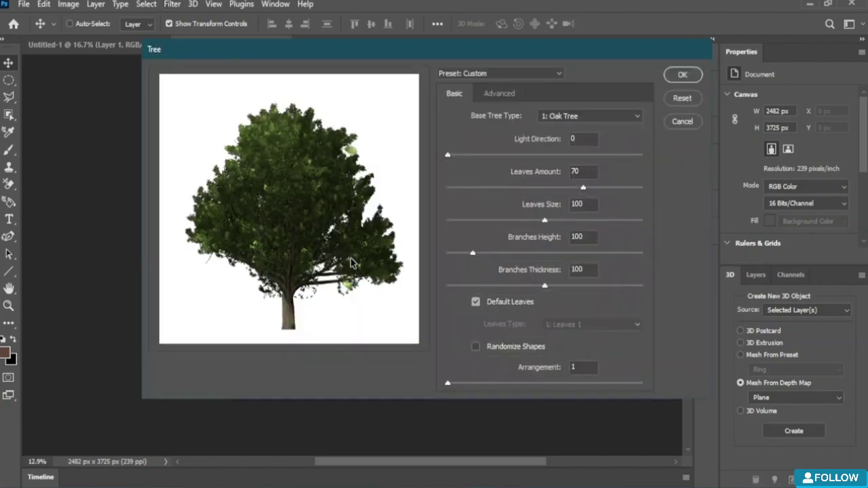
{"action": "left_click", "coordinate": [500, 94]}
{"action": "left_click", "coordinate": [460, 95]}
{"action": "left_click", "coordinate": [677, 79]}
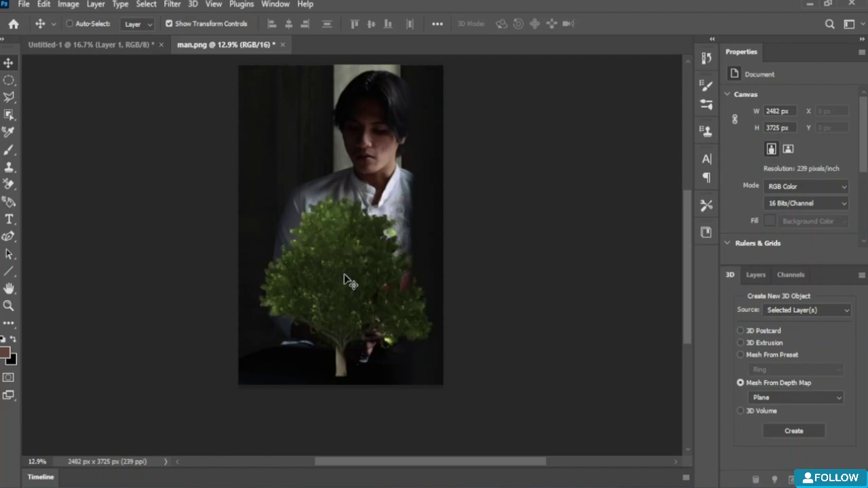
Try to move the rendered tree on man.png, and undo the Tree filter
{"action": "left_click", "coordinate": [275, 266]}
{"action": "left_click", "coordinate": [551, 224]}
{"action": "left_click", "coordinate": [114, 46]}
{"action": "left_click", "coordinate": [197, 45]}
{"action": "key", "text": "ctrl+z"}
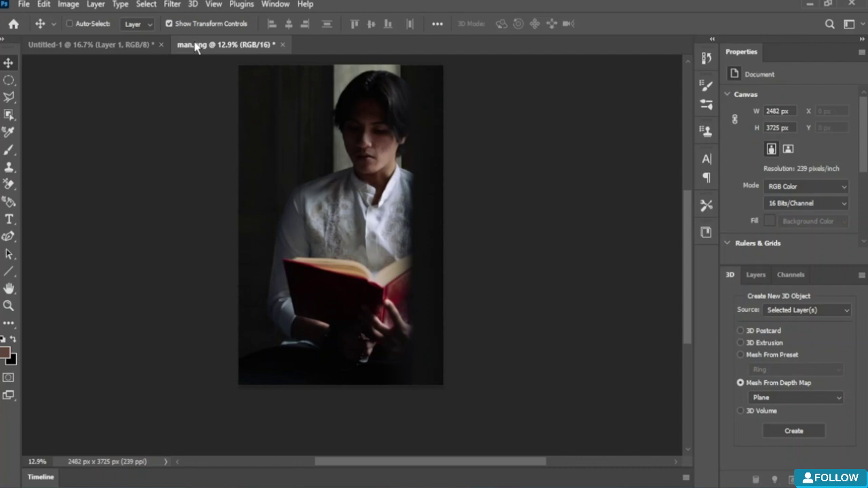
Try the Clouds render and a move of the result on man.png, and undo the filter
{"action": "left_click", "coordinate": [171, 4]}
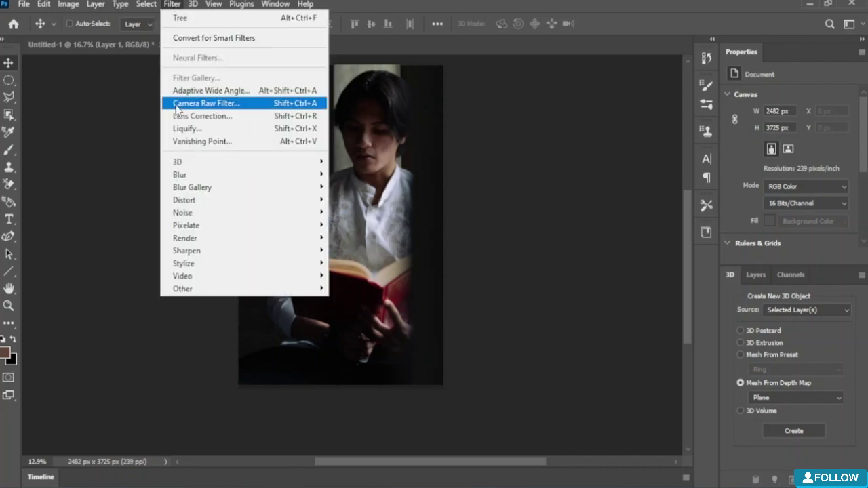
{"action": "mouse_move", "coordinate": [292, 240]}
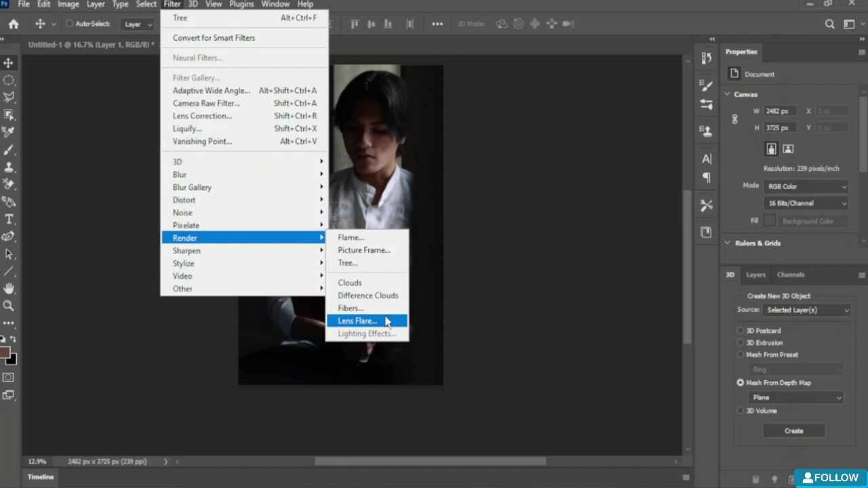
{"action": "left_click", "coordinate": [350, 283]}
{"action": "left_click_drag", "start_coordinate": [343, 260], "coordinate": [366, 278]}
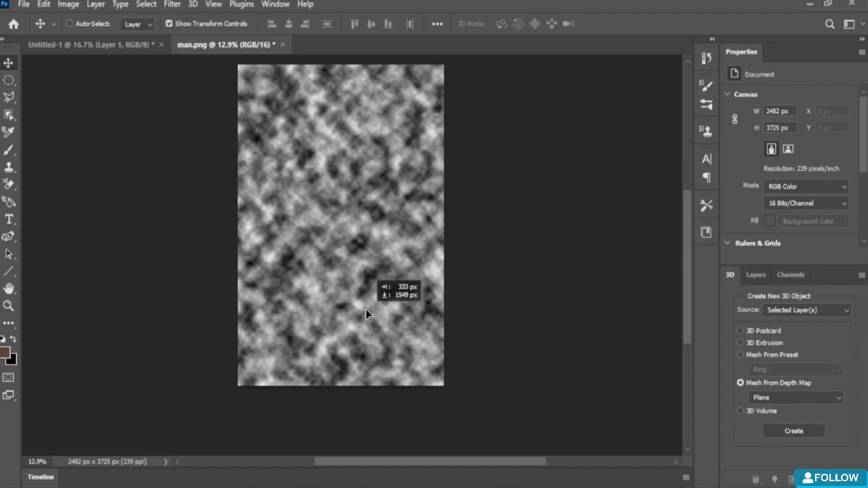
{"action": "left_click", "coordinate": [579, 226]}
{"action": "key", "text": "ctrl+z"}
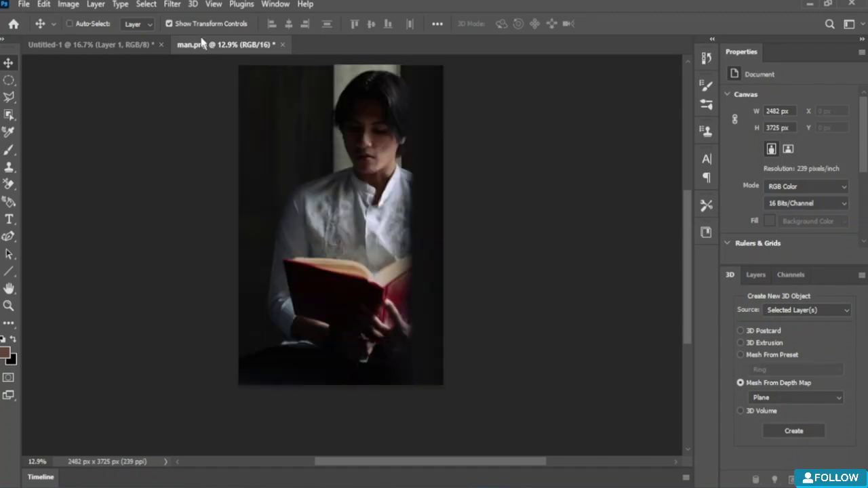
Try the Difference Clouds render on the man.png photo, and undo it
{"action": "left_click", "coordinate": [172, 4]}
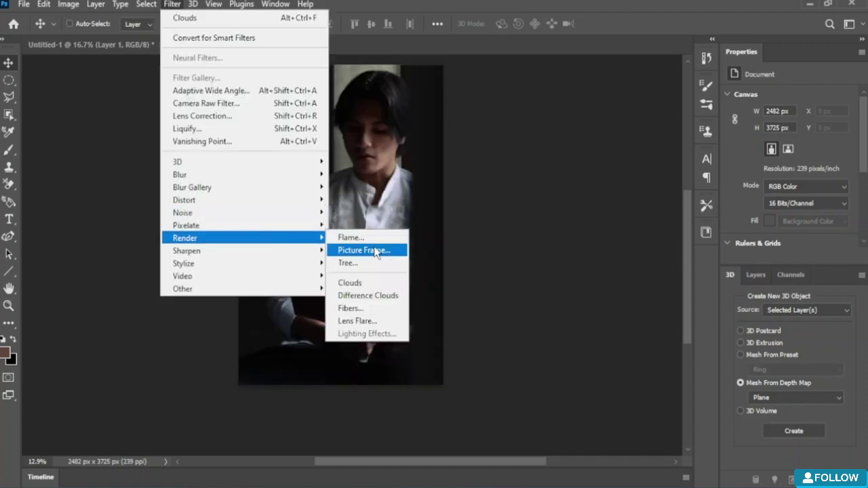
{"action": "left_click", "coordinate": [387, 294]}
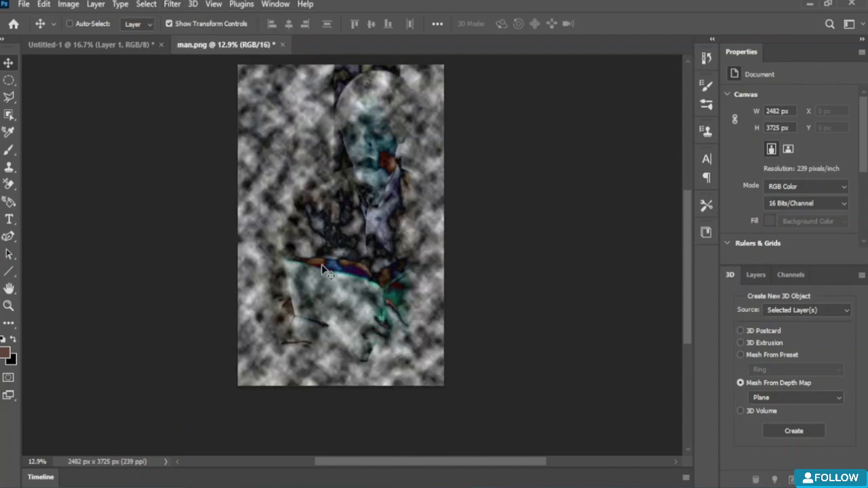
{"action": "left_click_drag", "start_coordinate": [421, 198], "coordinate": [344, 125]}
{"action": "left_click", "coordinate": [551, 223]}
{"action": "key", "text": "ctrl+z"}
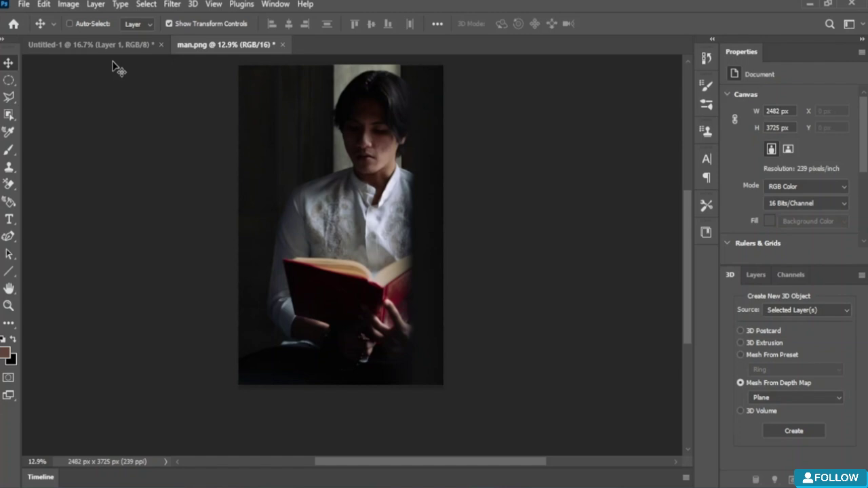
Apply the Sharpen filter to the man.png photo and try to move its Background layer
{"action": "left_click", "coordinate": [172, 4]}
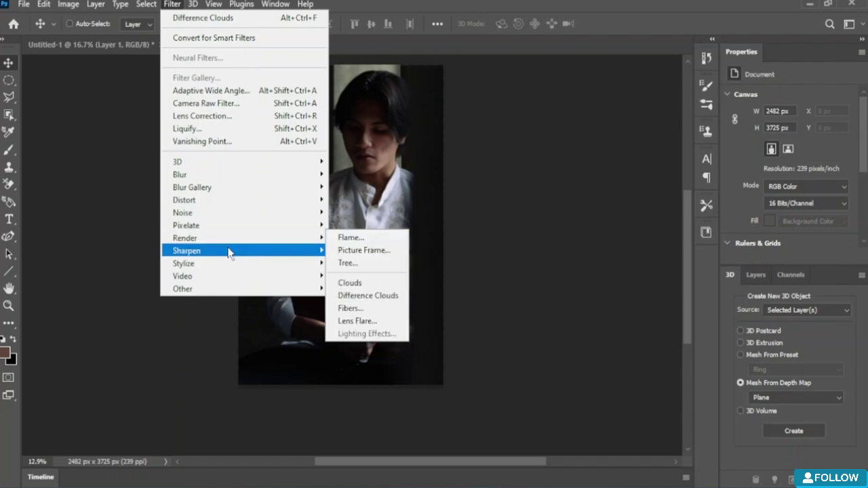
{"action": "mouse_move", "coordinate": [229, 252]}
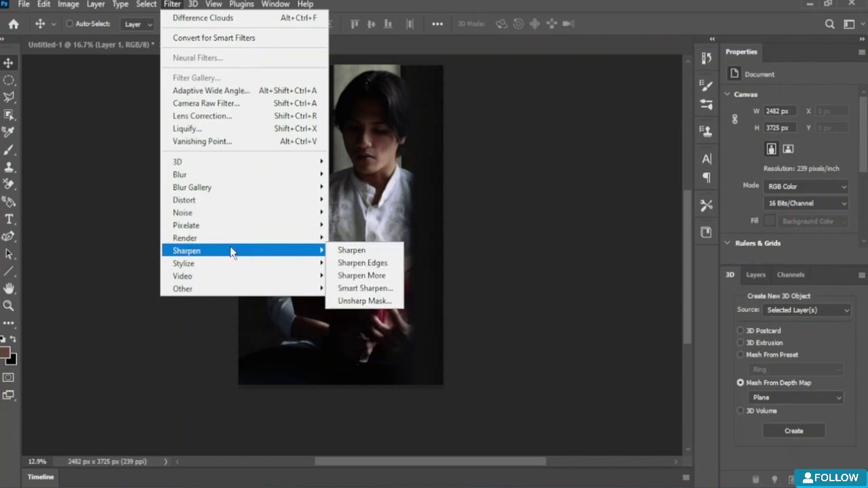
{"action": "left_click", "coordinate": [344, 252]}
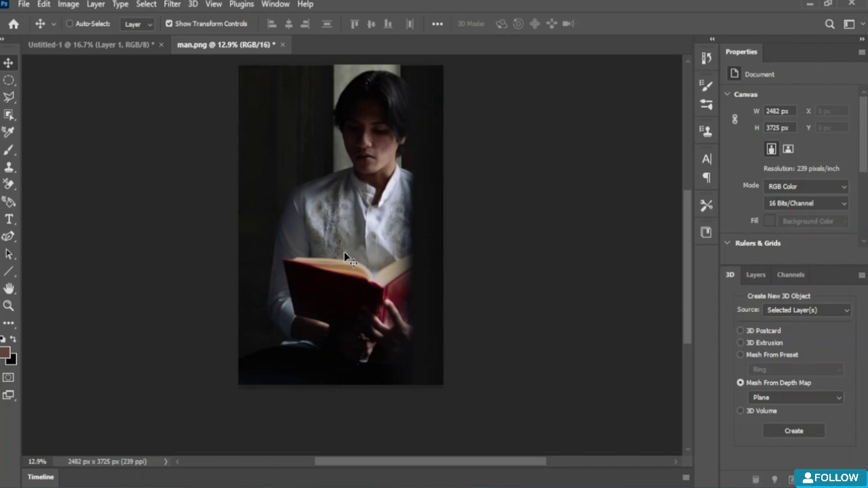
{"action": "left_click_drag", "start_coordinate": [339, 190], "coordinate": [340, 274]}
{"action": "left_click", "coordinate": [584, 222]}
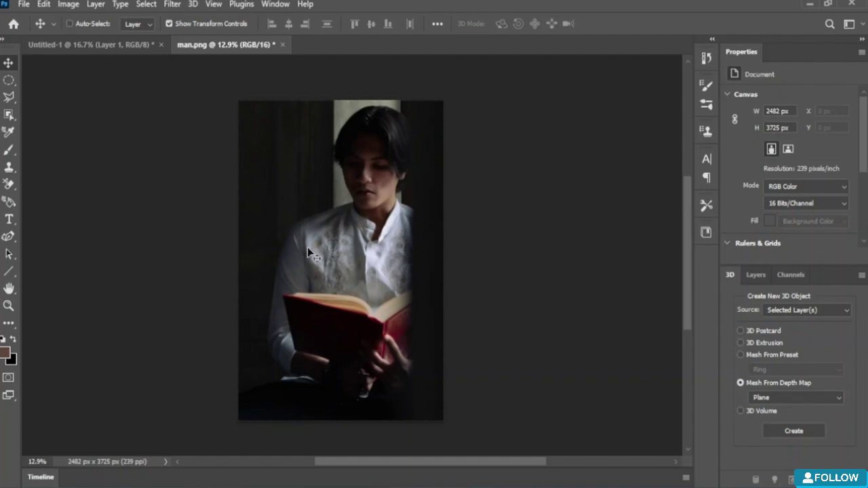
Apply the Sharpen Edges filter to the man.png photo
{"action": "left_click", "coordinate": [172, 4]}
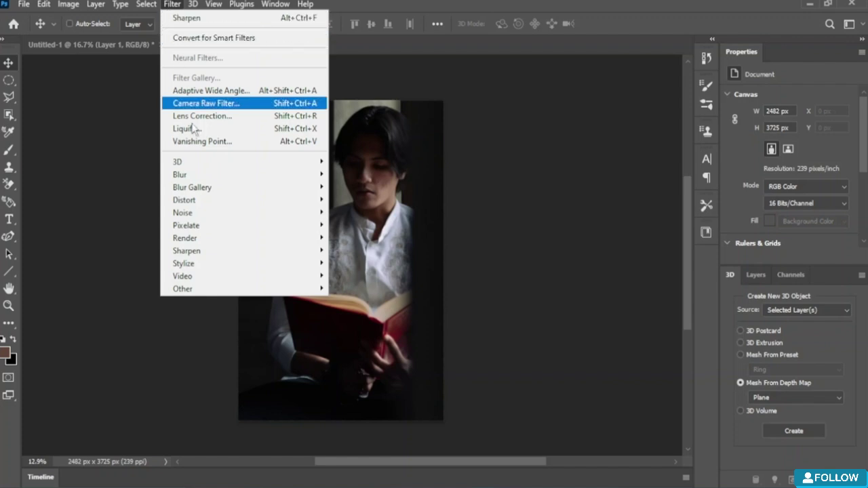
{"action": "mouse_move", "coordinate": [251, 251]}
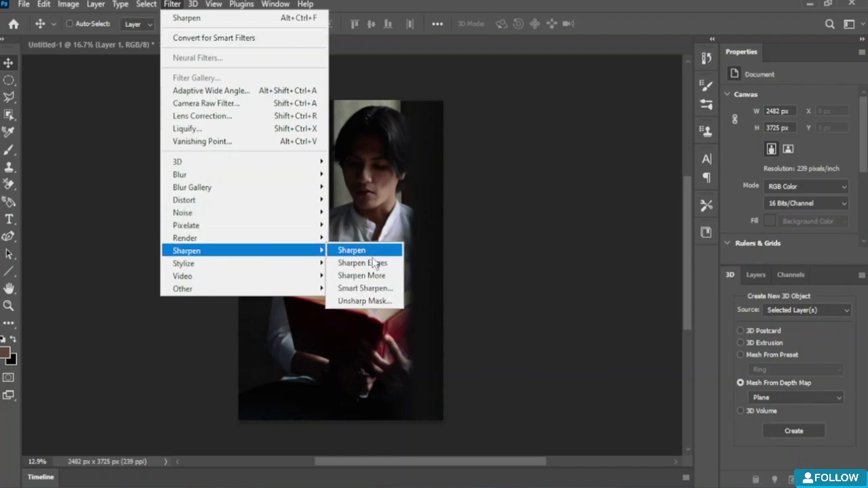
{"action": "left_click", "coordinate": [375, 262]}
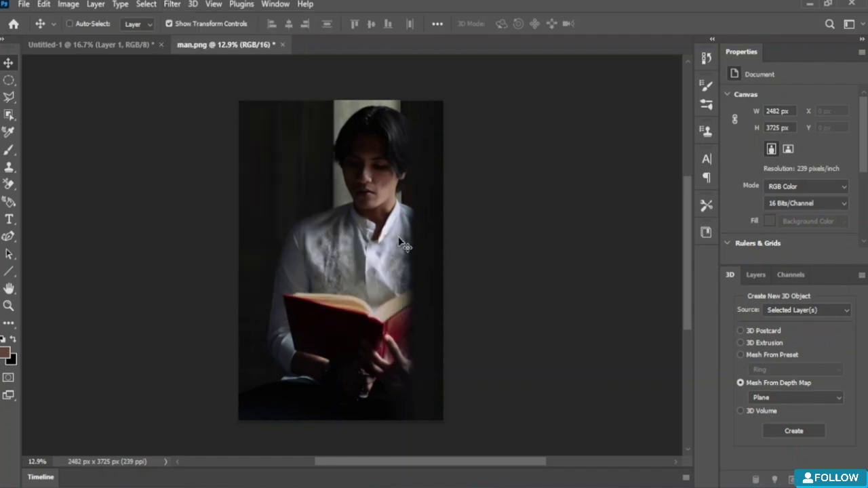
Apply Smart Sharpen to man.png with the amount at 345% and a higher radius and noise reduction
{"action": "left_click", "coordinate": [171, 5]}
{"action": "mouse_move", "coordinate": [252, 250]}
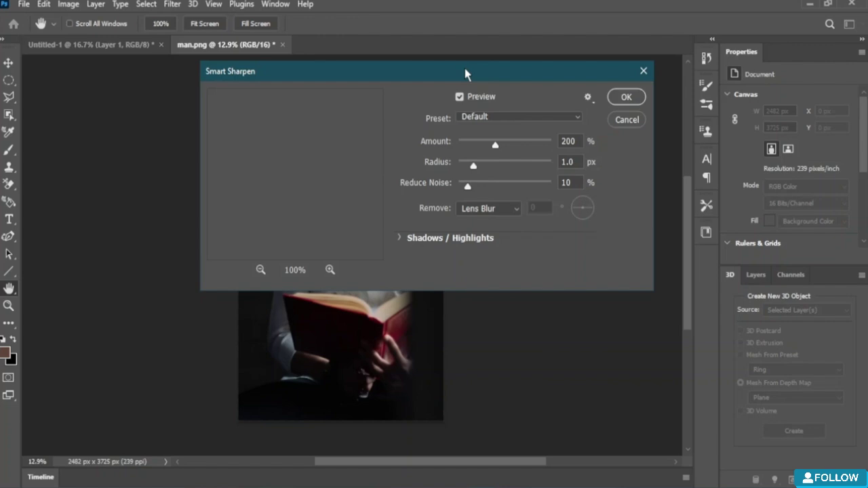
{"action": "left_click_drag", "start_coordinate": [465, 74], "coordinate": [669, 78]}
{"action": "left_click_drag", "start_coordinate": [693, 153], "coordinate": [726, 153]}
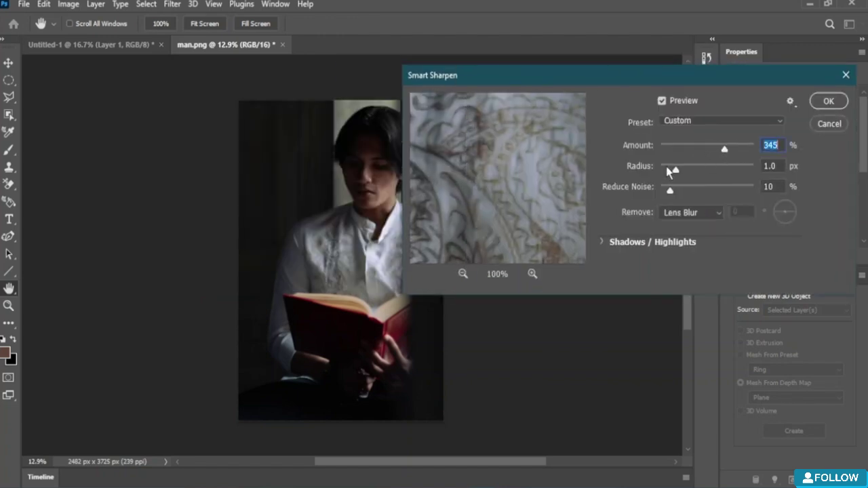
{"action": "left_click_drag", "start_coordinate": [676, 168], "coordinate": [706, 169]}
{"action": "left_click_drag", "start_coordinate": [670, 190], "coordinate": [696, 193]}
{"action": "left_click", "coordinate": [830, 101]}
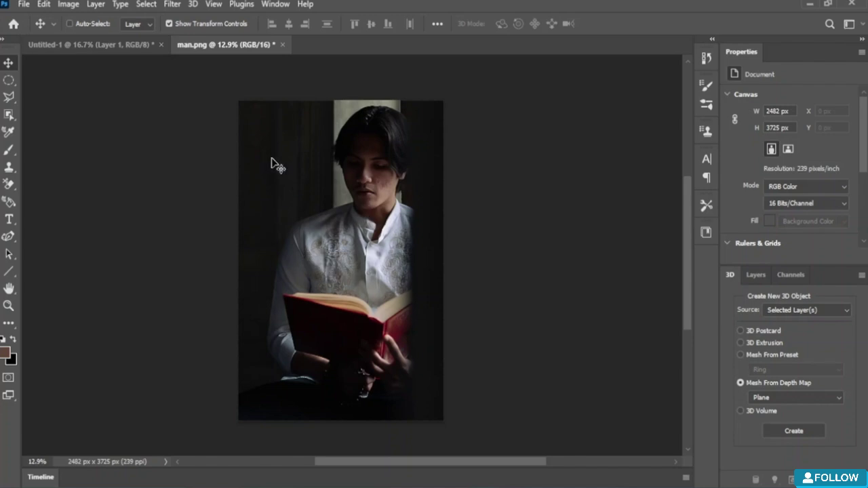
Apply the Diffuse stylize filter to man.png in Anisotropic mode after trying the other modes
{"action": "left_click", "coordinate": [171, 6]}
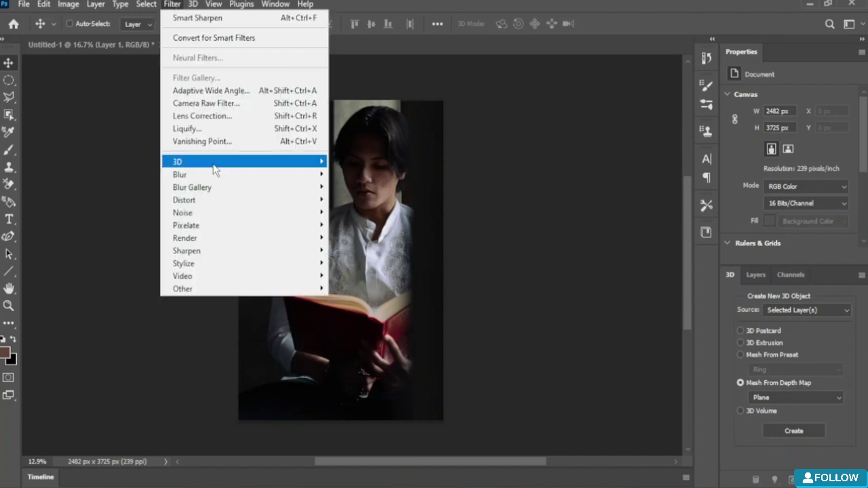
{"action": "mouse_move", "coordinate": [287, 252]}
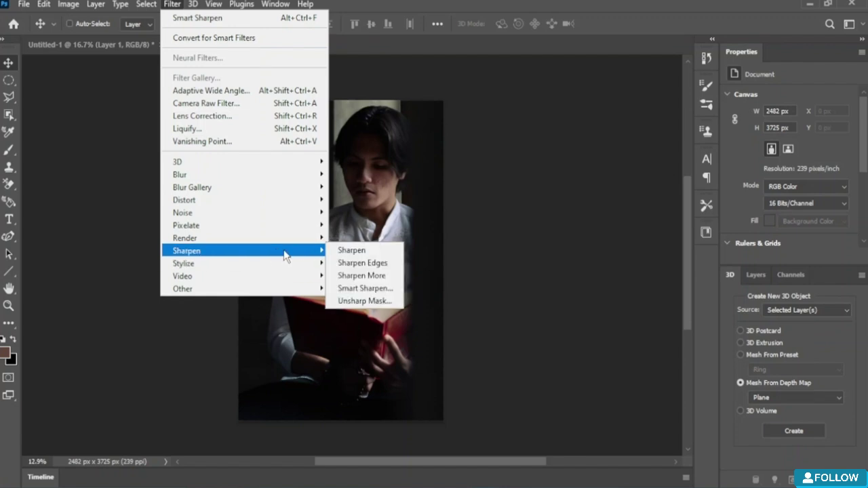
{"action": "mouse_move", "coordinate": [266, 264]}
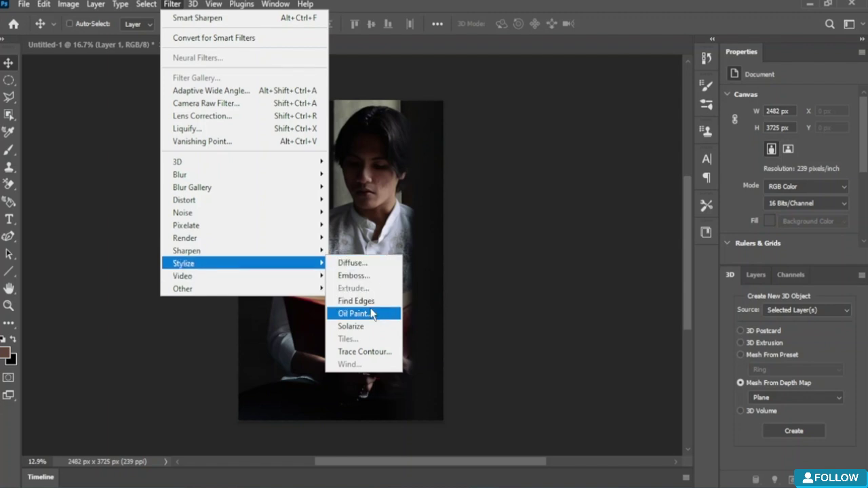
{"action": "left_click", "coordinate": [373, 265]}
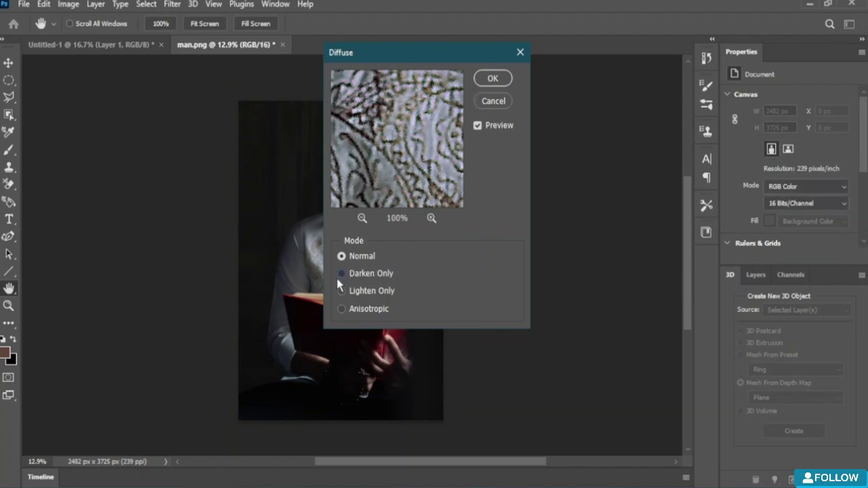
{"action": "left_click", "coordinate": [340, 274]}
{"action": "left_click", "coordinate": [339, 290]}
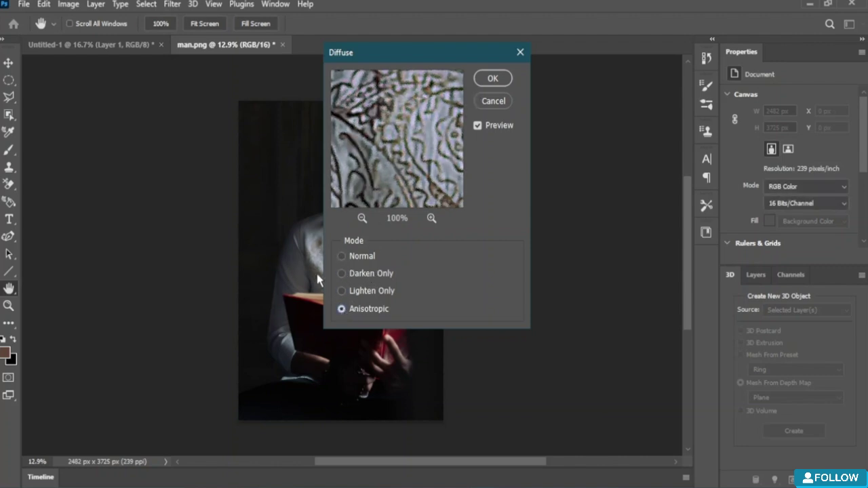
{"action": "left_click", "coordinate": [492, 79]}
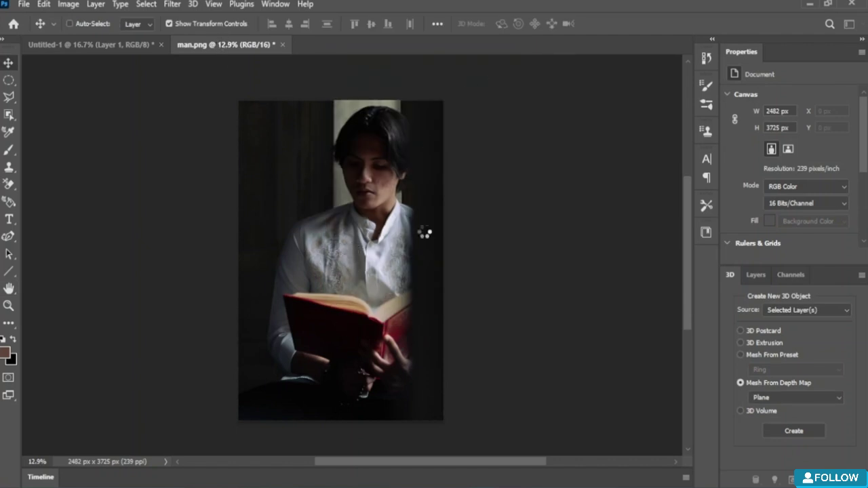
Try the Emboss stylize filter on the man.png photo, inspect its preview, and cancel it
{"action": "left_click", "coordinate": [172, 4]}
{"action": "mouse_move", "coordinate": [306, 277]}
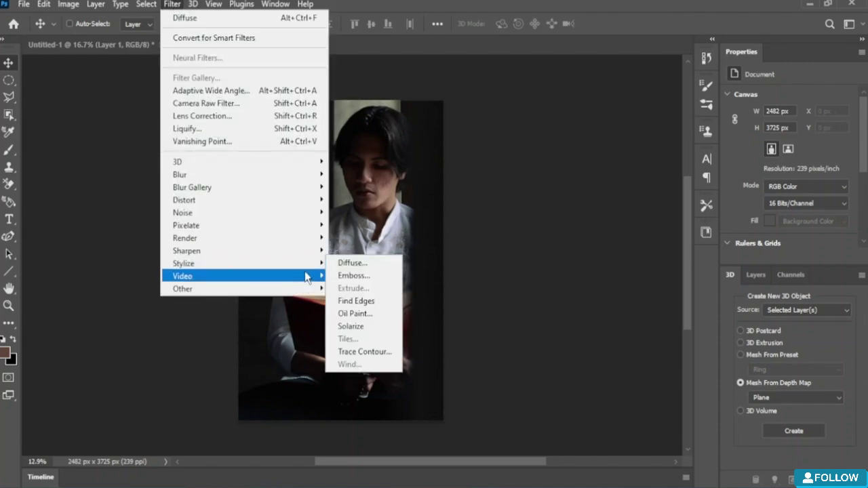
{"action": "left_click", "coordinate": [353, 276]}
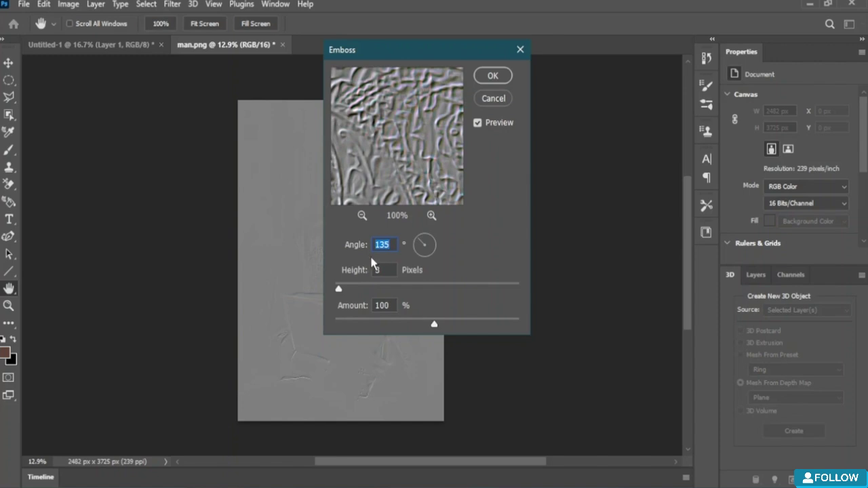
{"action": "left_click", "coordinate": [312, 254]}
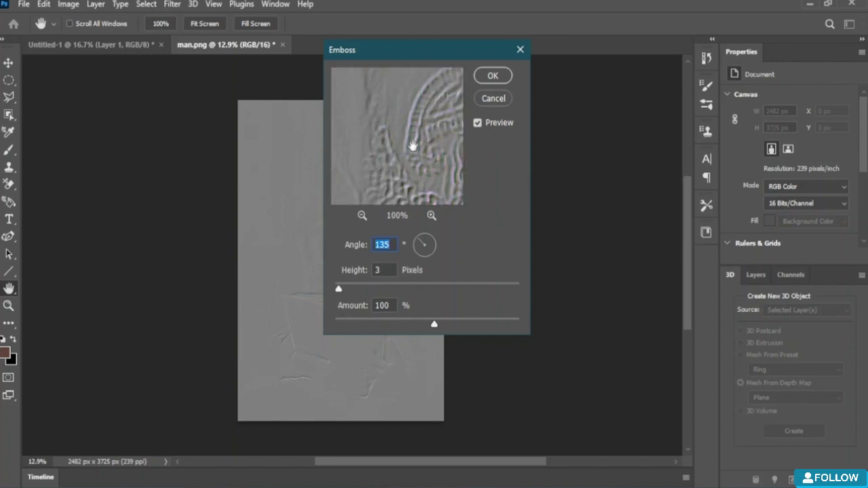
{"action": "left_click", "coordinate": [491, 99]}
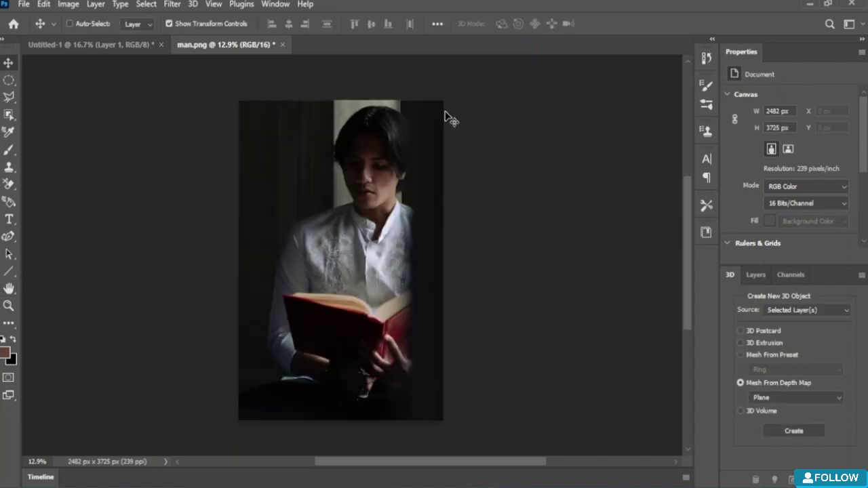
Apply the NTSC Colors video filter to the man.png photo
{"action": "left_click", "coordinate": [171, 6]}
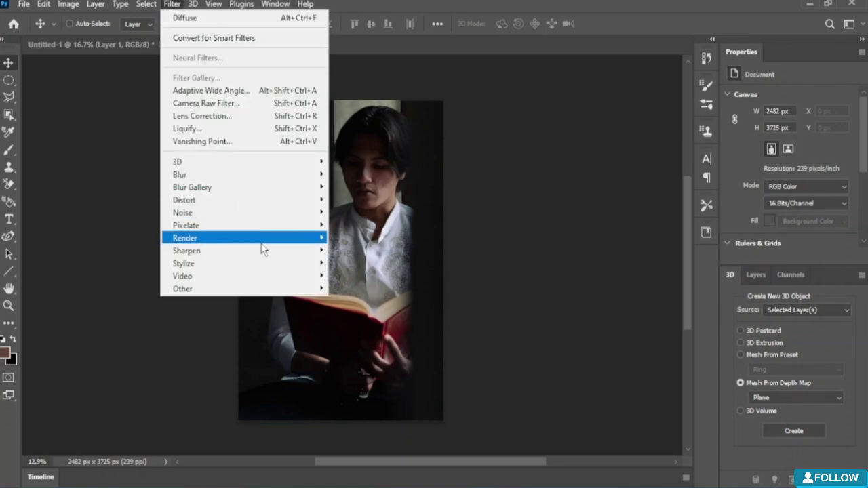
{"action": "mouse_move", "coordinate": [291, 264]}
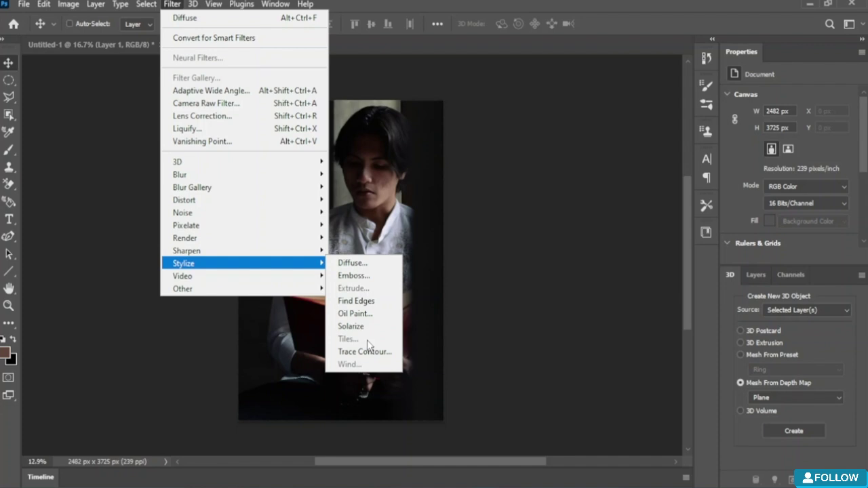
{"action": "mouse_move", "coordinate": [275, 285]}
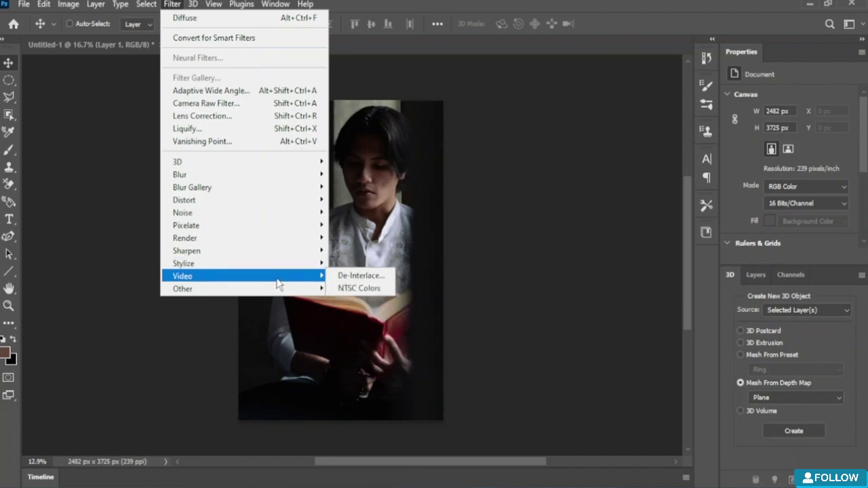
{"action": "left_click", "coordinate": [367, 288]}
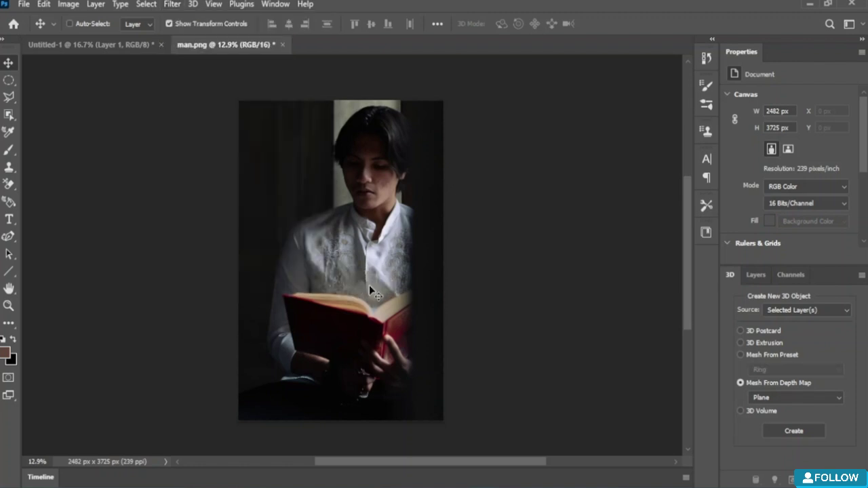
Apply the De-Interlace filter to man.png, eliminating even lines and creating new fields by duplication
{"action": "left_click", "coordinate": [173, 4]}
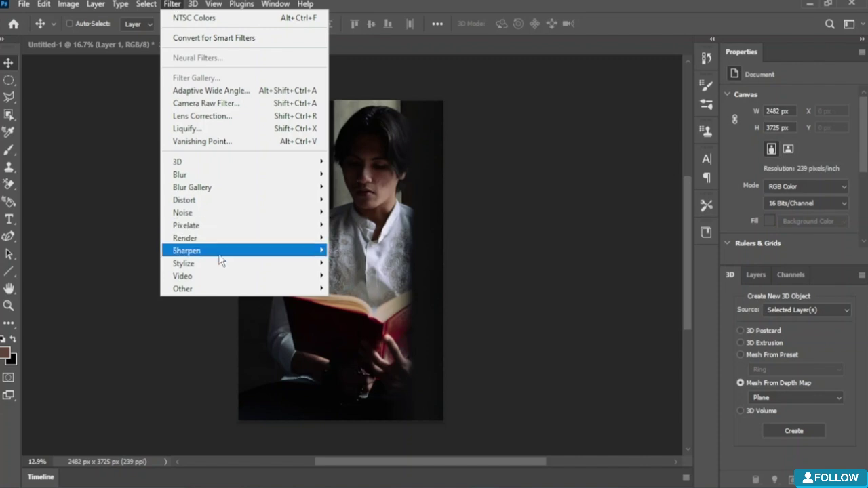
{"action": "mouse_move", "coordinate": [284, 282]}
{"action": "left_click", "coordinate": [348, 275]}
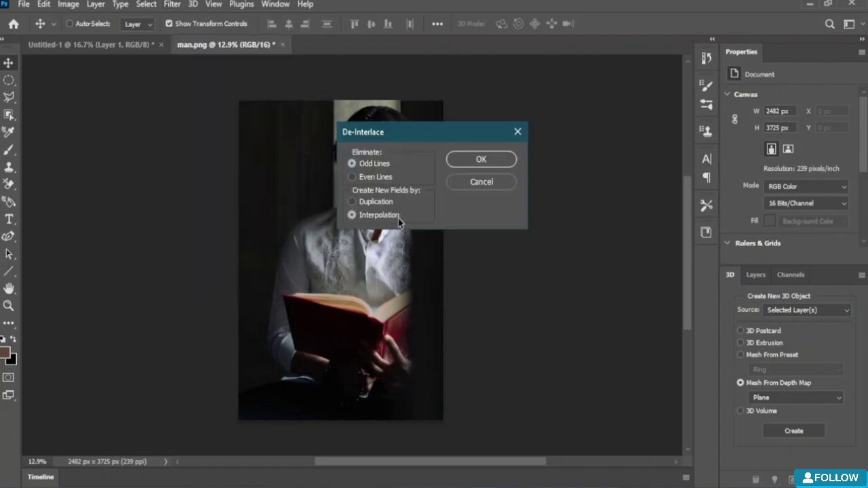
{"action": "left_click", "coordinate": [361, 177]}
{"action": "left_click", "coordinate": [352, 201]}
{"action": "left_click", "coordinate": [493, 159]}
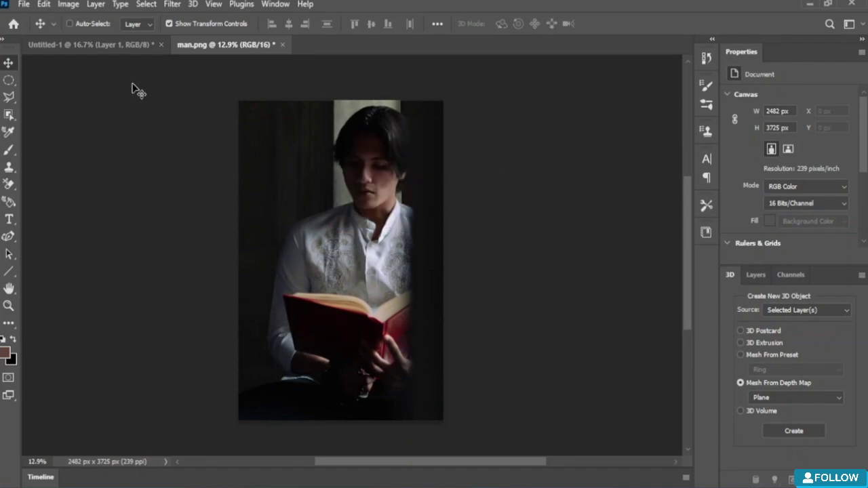
Apply the HSB/HSL filter to man.png with HSB as the input mode and HSL as the row order
{"action": "left_click", "coordinate": [172, 4]}
{"action": "mouse_move", "coordinate": [264, 289]}
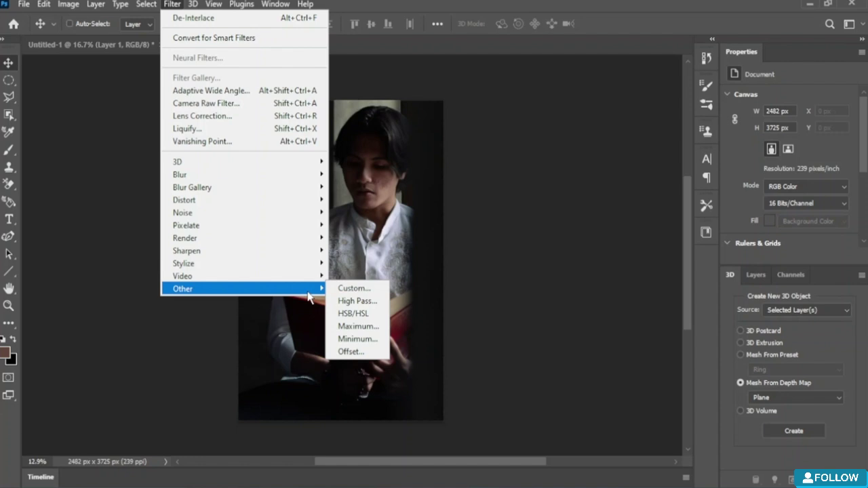
{"action": "left_click", "coordinate": [350, 315]}
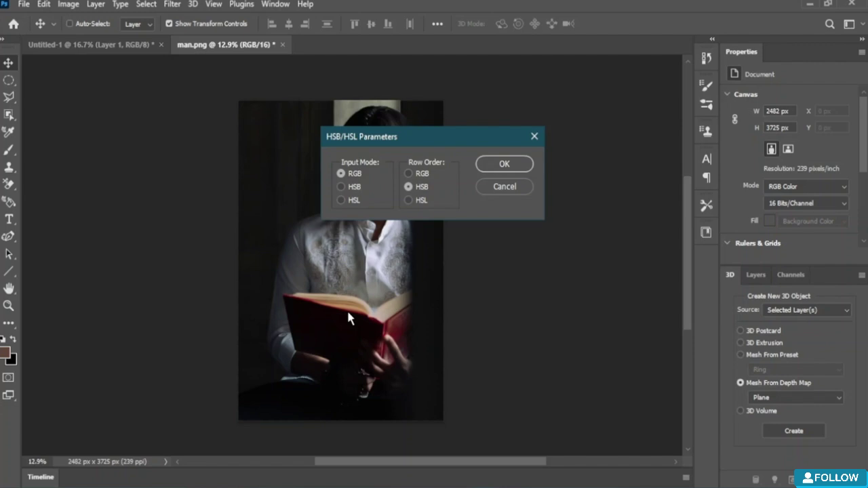
{"action": "left_click", "coordinate": [350, 201]}
{"action": "left_click", "coordinate": [342, 187]}
{"action": "left_click", "coordinate": [411, 201]}
{"action": "left_click", "coordinate": [491, 168]}
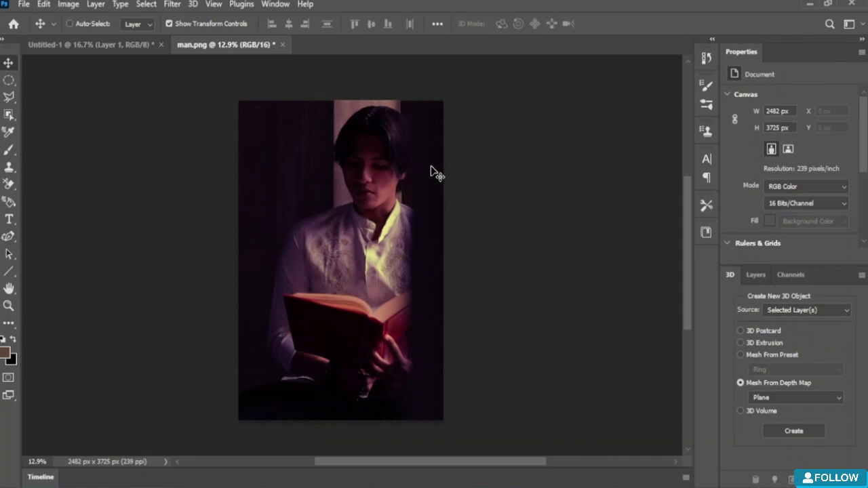
Try the High Pass filter on the man.png photo and cancel it
{"action": "left_click", "coordinate": [172, 4]}
{"action": "mouse_move", "coordinate": [298, 291]}
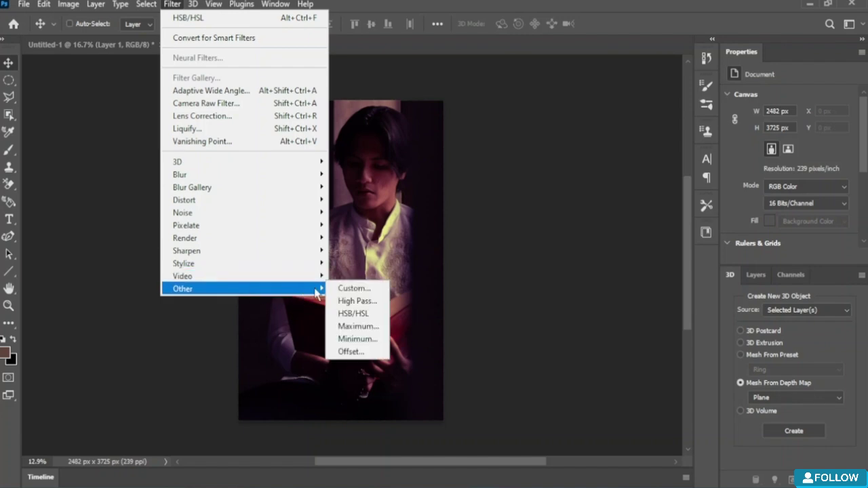
{"action": "left_click", "coordinate": [354, 301]}
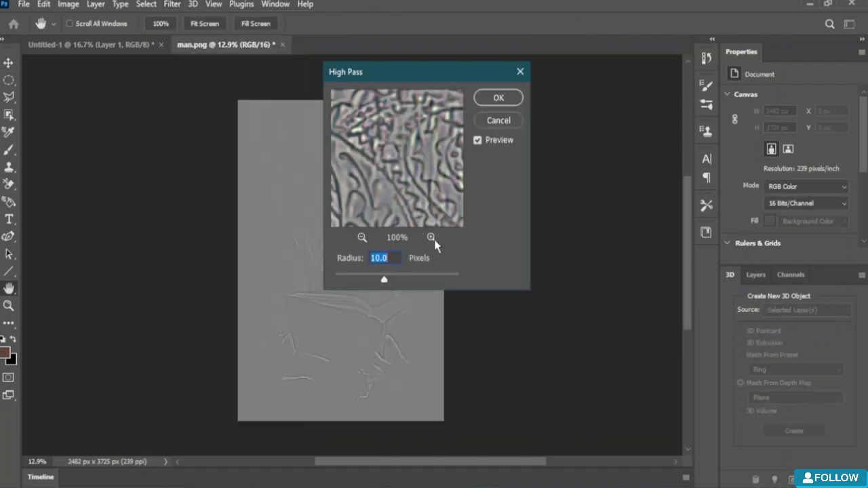
{"action": "left_click", "coordinate": [514, 121]}
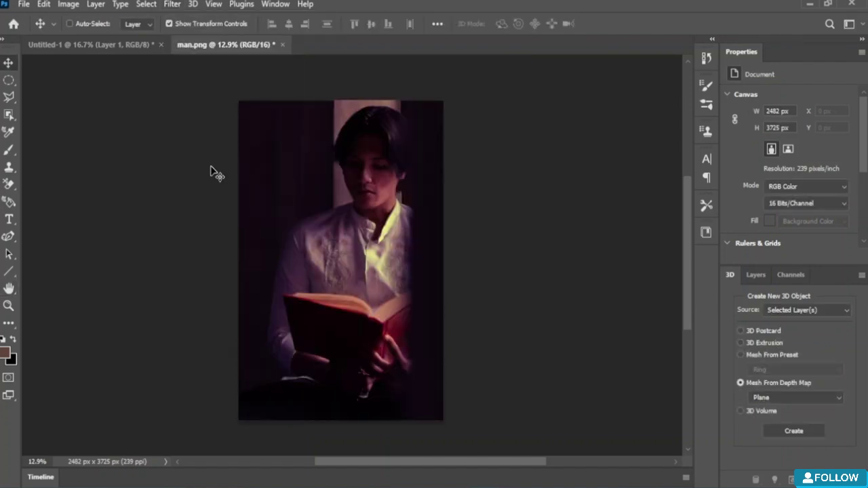
Try a Custom filter with 4, 1, 1 starting the first matrix row and 5 starting the second, cancel it, and undo the HSB/HSL filter
{"action": "left_click", "coordinate": [174, 6]}
{"action": "mouse_move", "coordinate": [316, 288]}
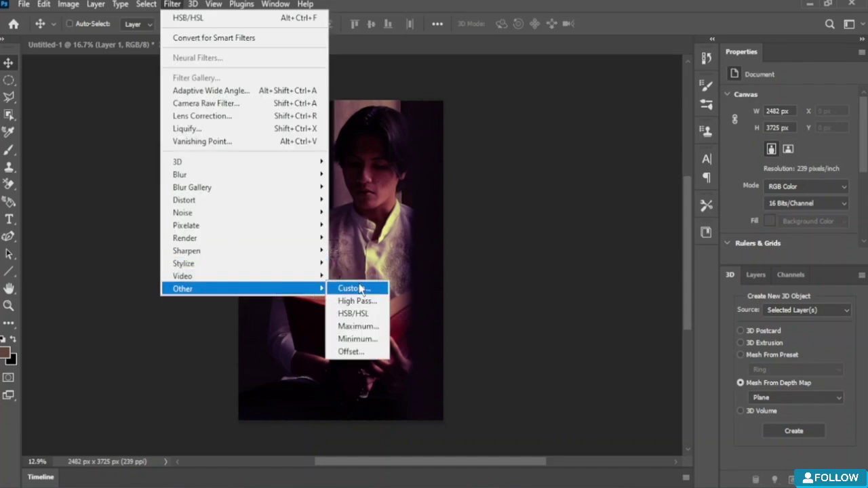
{"action": "left_click", "coordinate": [354, 288]}
{"action": "left_click_drag", "start_coordinate": [407, 89], "coordinate": [617, 226]}
{"action": "left_click", "coordinate": [687, 262]}
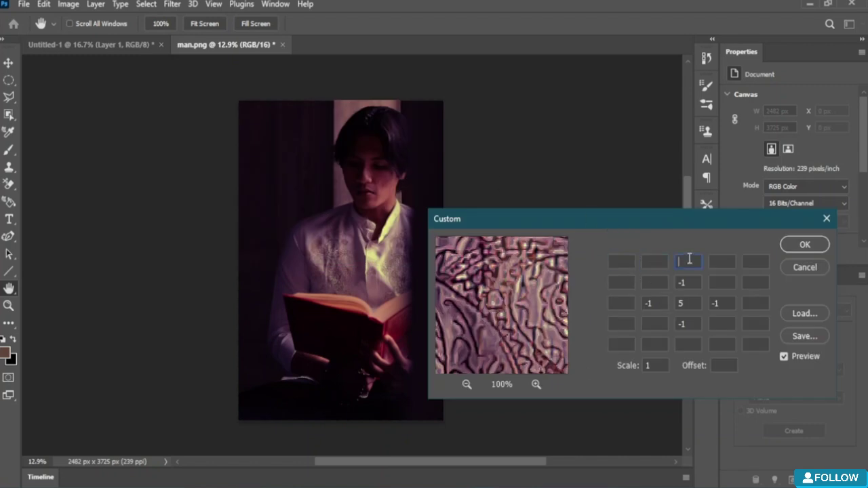
{"action": "type", "text": "5"}
{"action": "left_click", "coordinate": [649, 262]}
{"action": "type", "text": "7"}
{"action": "left_click", "coordinate": [632, 262]}
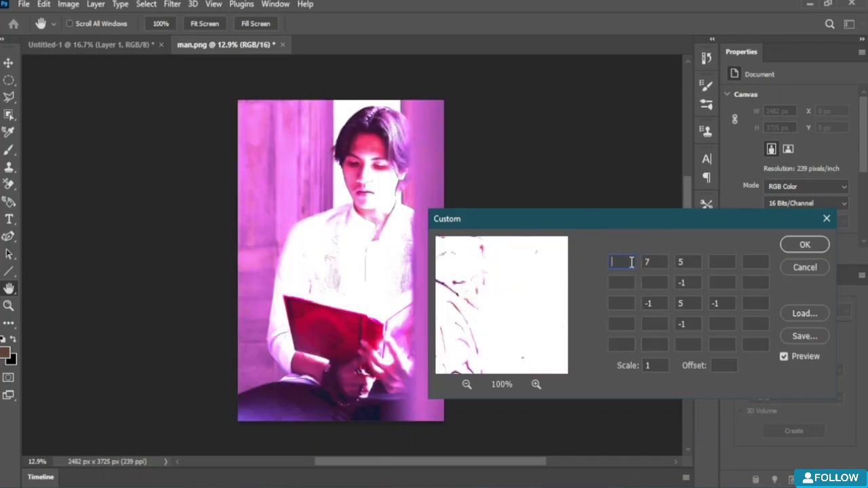
{"action": "type", "text": "4"}
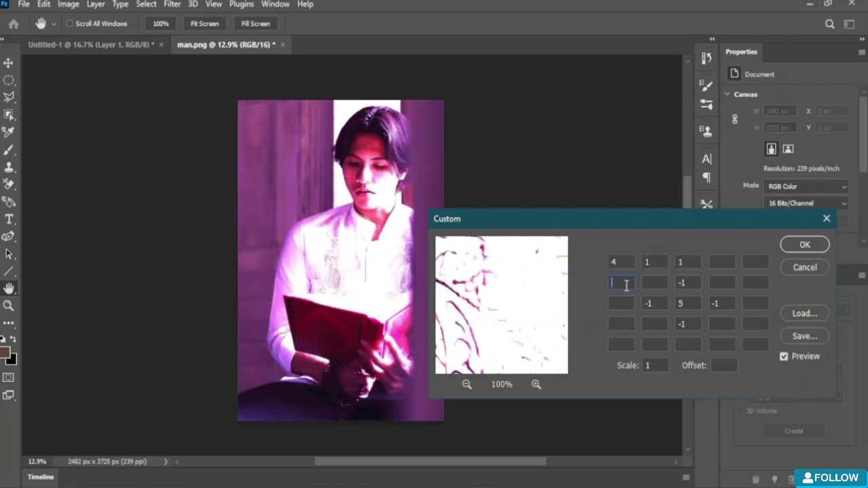
{"action": "type", "text": "5"}
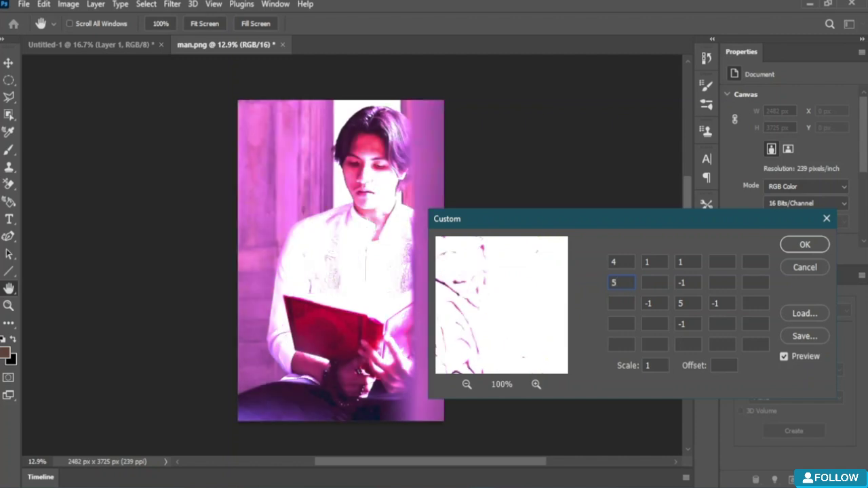
{"action": "left_click", "coordinate": [817, 268]}
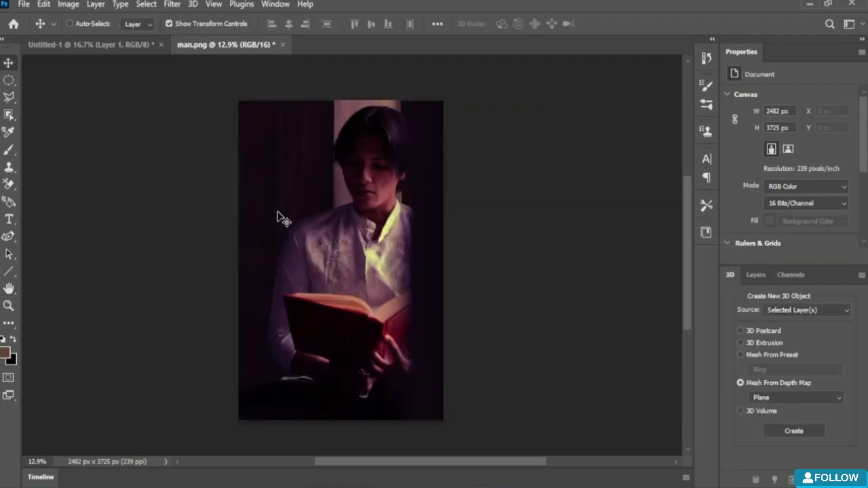
{"action": "key", "text": "ctrl"}
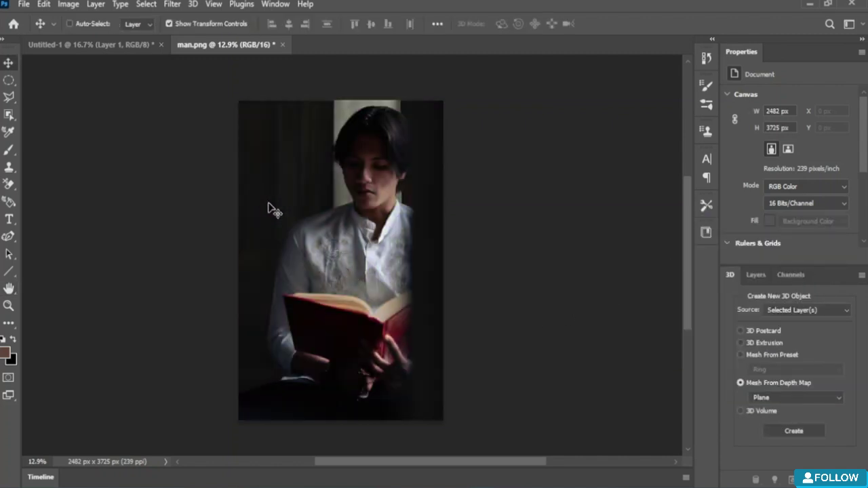
Apply the Maximum filter to man.png with a radius of 1 pixel, preserving squareness
{"action": "left_click", "coordinate": [173, 6]}
{"action": "mouse_move", "coordinate": [286, 291]}
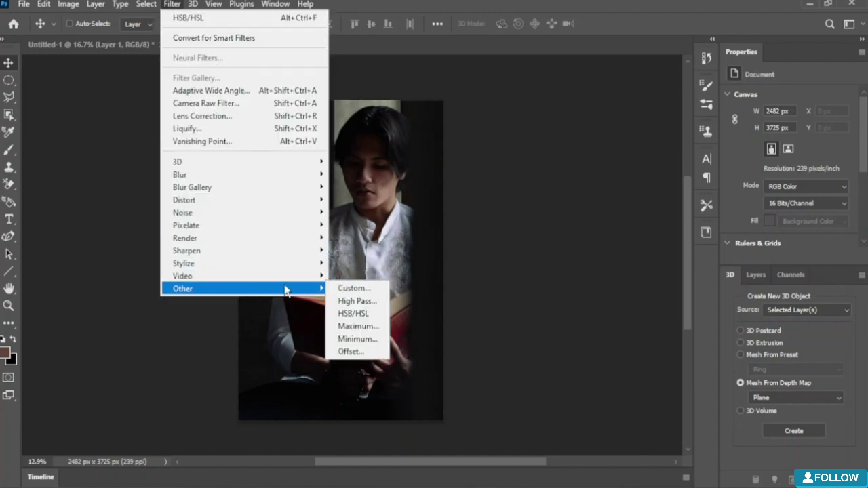
{"action": "left_click", "coordinate": [366, 325]}
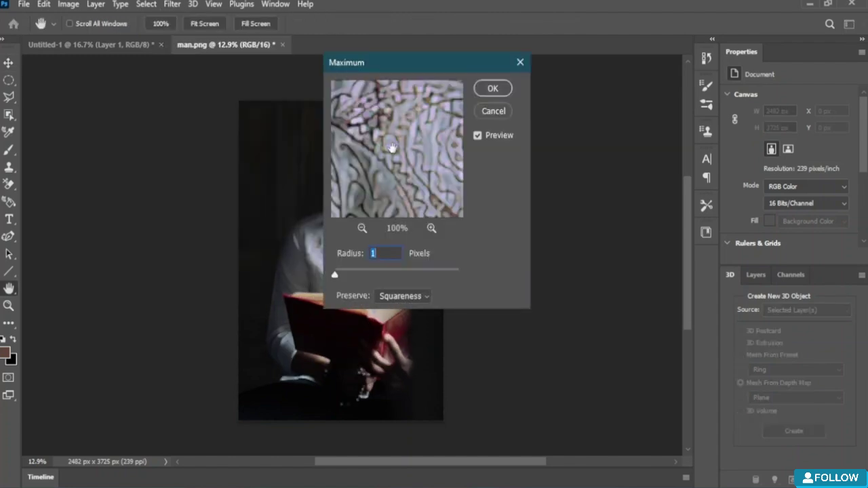
{"action": "left_click", "coordinate": [483, 93]}
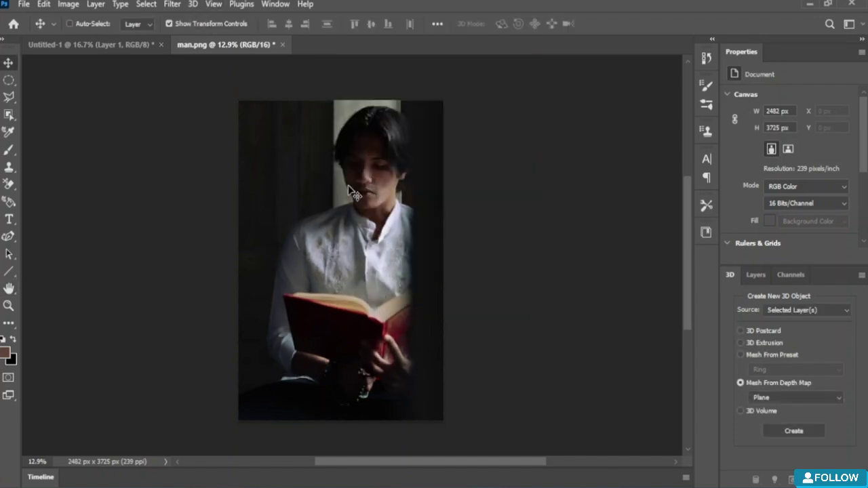
Try the Minimum filter on man.png with a greatly increased radius, and undo it
{"action": "left_click", "coordinate": [173, 6]}
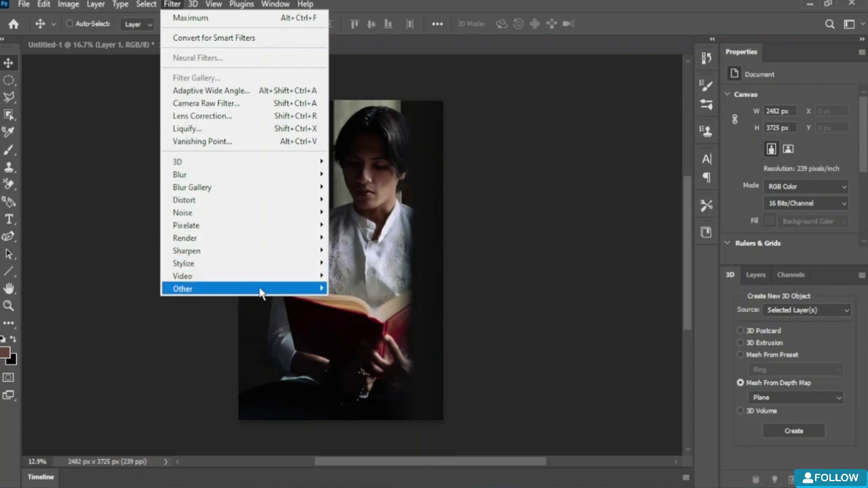
{"action": "left_click", "coordinate": [367, 339]}
{"action": "left_click_drag", "start_coordinate": [400, 273], "coordinate": [436, 274]}
{"action": "left_click", "coordinate": [493, 89]}
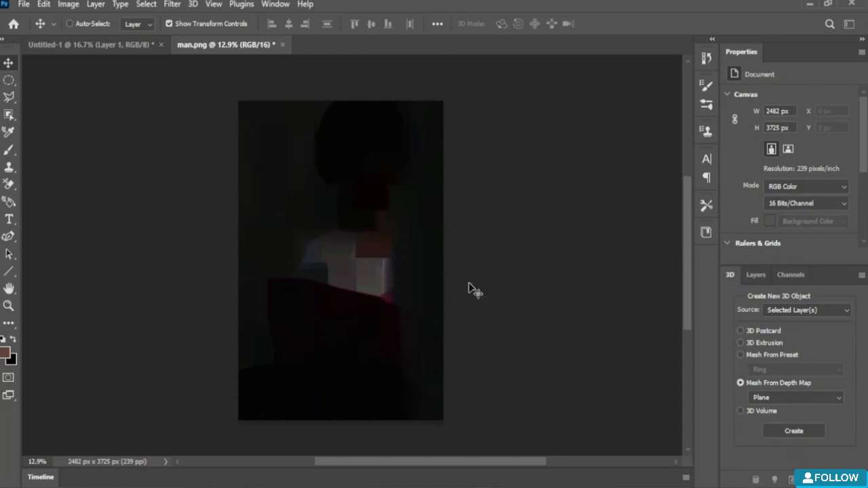
{"action": "key", "text": "ctrl+z"}
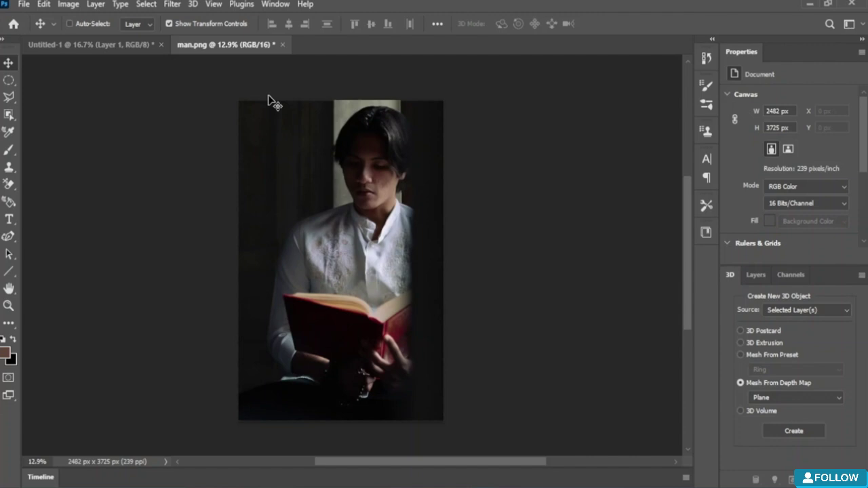
Open the Camera Raw Filter on man.png and look through its editing sections
{"action": "left_click", "coordinate": [169, 8]}
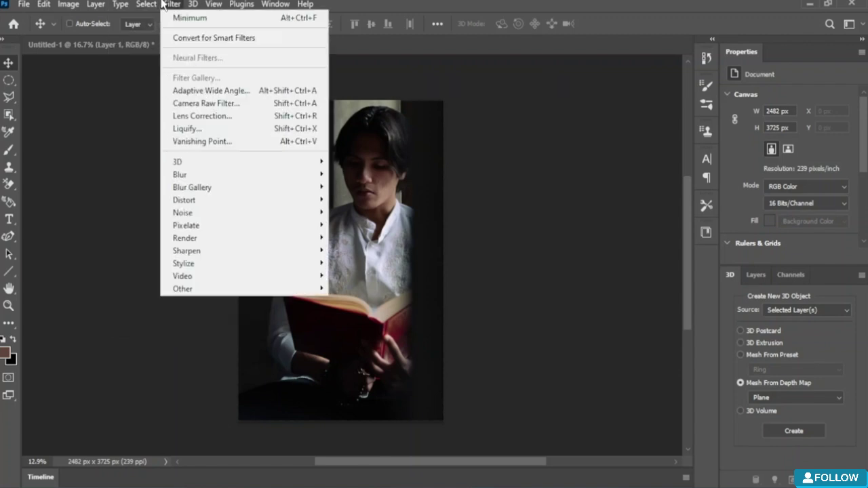
{"action": "mouse_move", "coordinate": [162, 6]}
{"action": "left_click", "coordinate": [222, 103]}
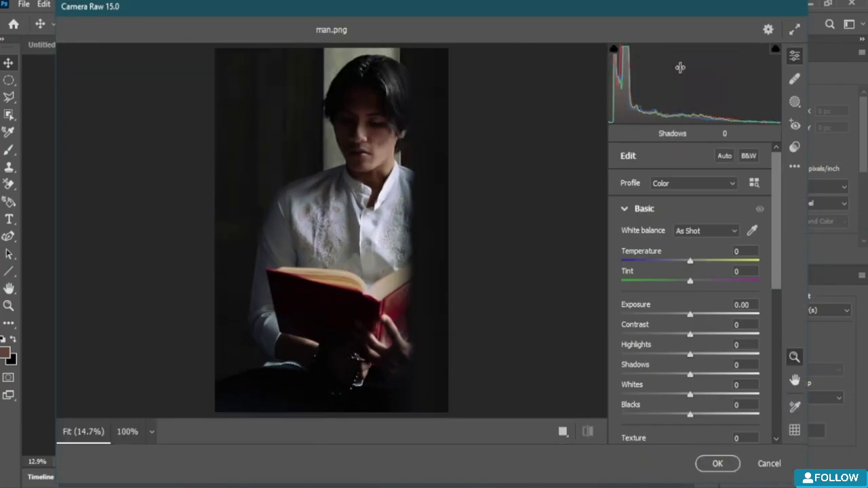
{"action": "scroll", "coordinate": [665, 268], "scroll_direction": "down", "scroll_amount": 5}
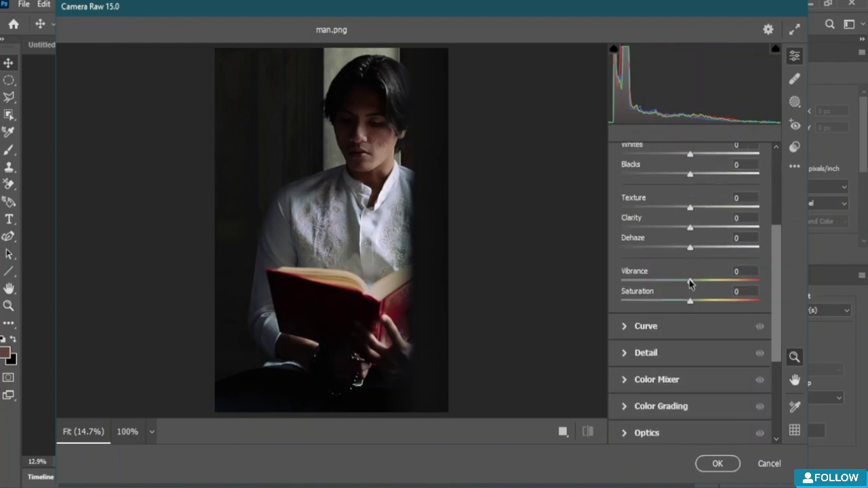
{"action": "scroll", "coordinate": [695, 304], "scroll_direction": "down", "scroll_amount": 3}
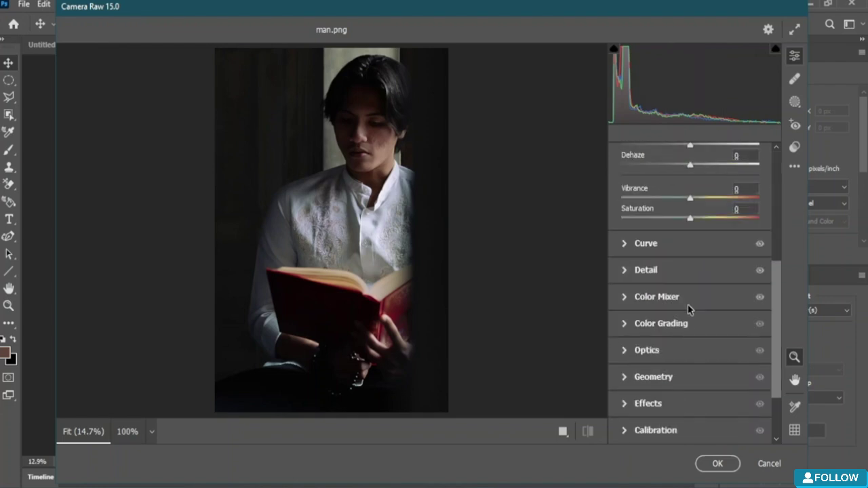
Shape the parametric curve in Camera Raw with Highlights +4, Lights -13, Darks +16 and Shadows +41
{"action": "left_click", "coordinate": [623, 246]}
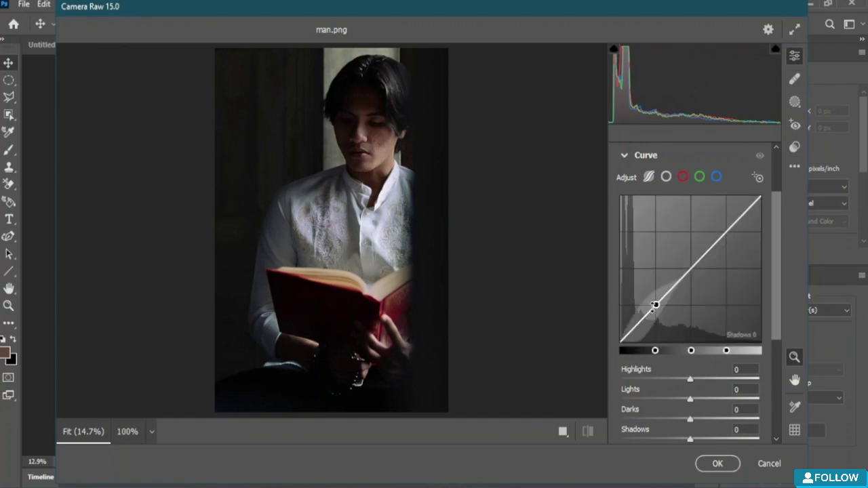
{"action": "left_click_drag", "start_coordinate": [640, 323], "coordinate": [639, 314]}
{"action": "left_click_drag", "start_coordinate": [680, 278], "coordinate": [712, 266]}
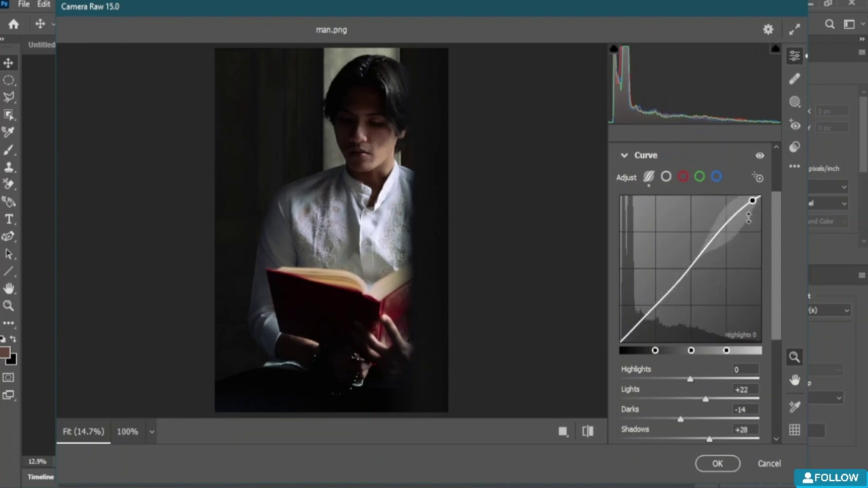
{"action": "left_click_drag", "start_coordinate": [752, 215], "coordinate": [751, 207]}
{"action": "scroll", "coordinate": [647, 312], "scroll_direction": "down", "scroll_amount": 2}
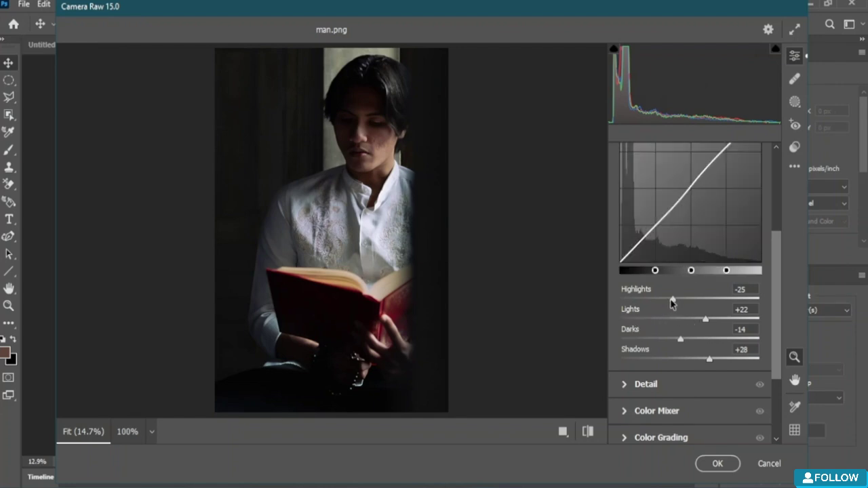
{"action": "left_click_drag", "start_coordinate": [671, 303], "coordinate": [719, 360]}
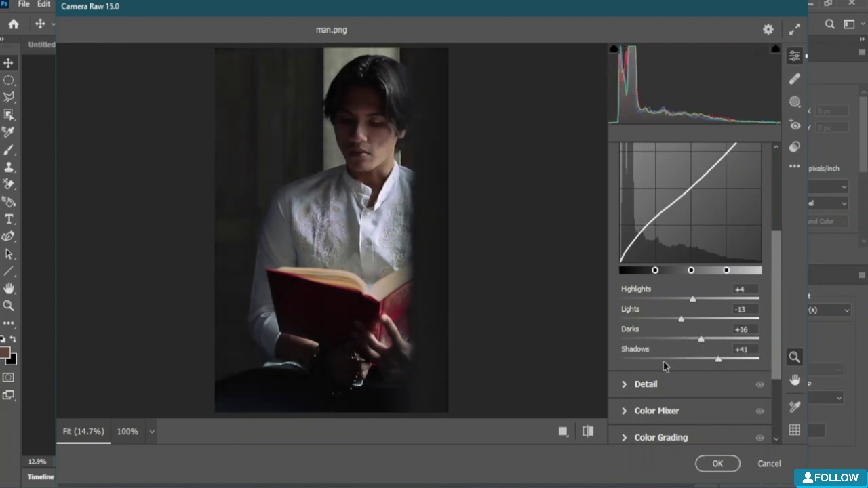
Add a point to the green channel curve at input 130, output 129
{"action": "scroll", "coordinate": [744, 211], "scroll_direction": "up", "scroll_amount": 2}
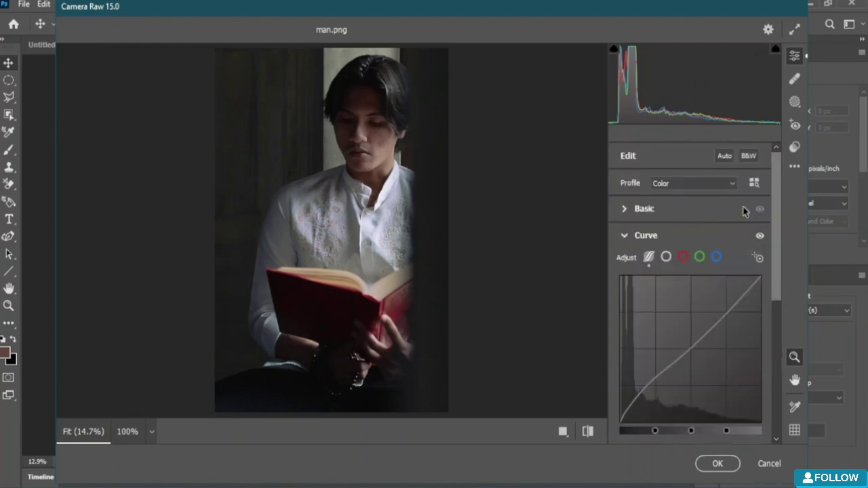
{"action": "scroll", "coordinate": [741, 217], "scroll_direction": "down", "scroll_amount": 1}
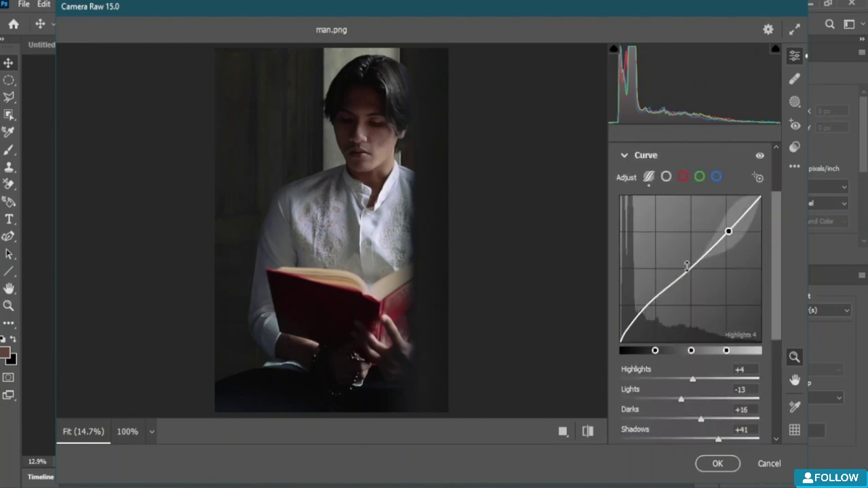
{"action": "left_click", "coordinate": [699, 176]}
{"action": "scroll", "coordinate": [776, 271], "scroll_direction": "up", "scroll_amount": 1}
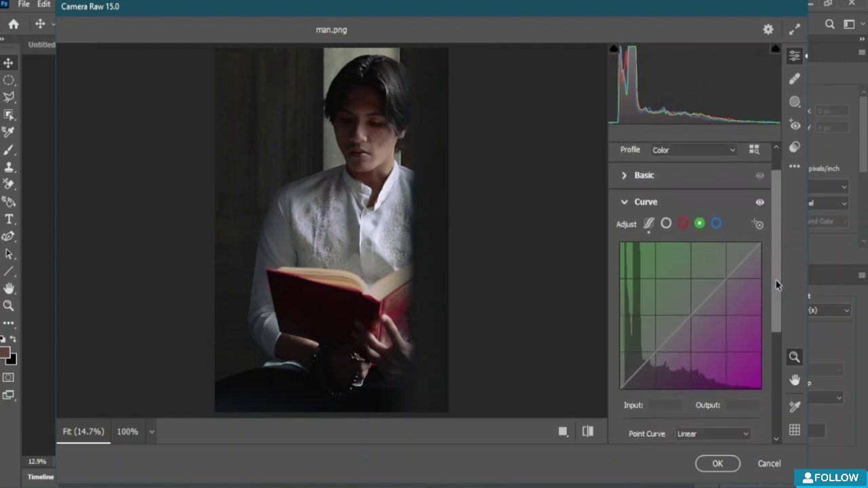
{"action": "scroll", "coordinate": [777, 285], "scroll_direction": "down", "scroll_amount": 2}
{"action": "left_click_drag", "start_coordinate": [667, 247], "coordinate": [692, 227]}
{"action": "scroll", "coordinate": [782, 227], "scroll_direction": "down", "scroll_amount": 5}
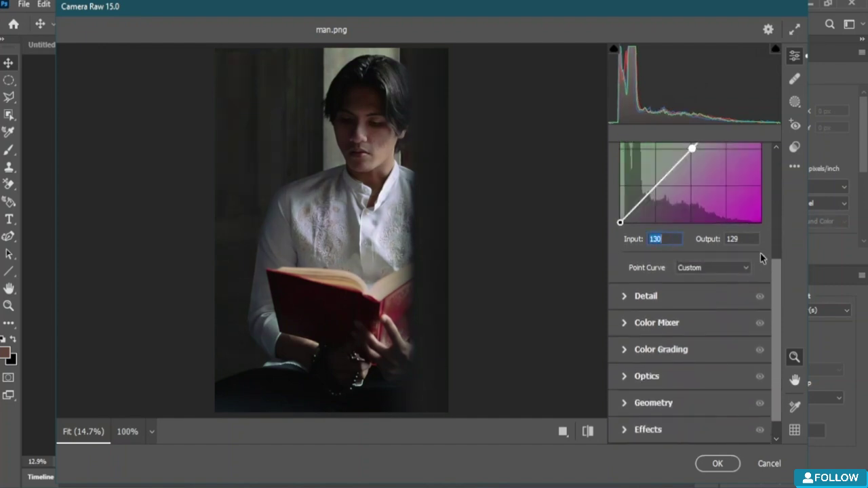
{"action": "scroll", "coordinate": [762, 258], "scroll_direction": "up", "scroll_amount": 10}
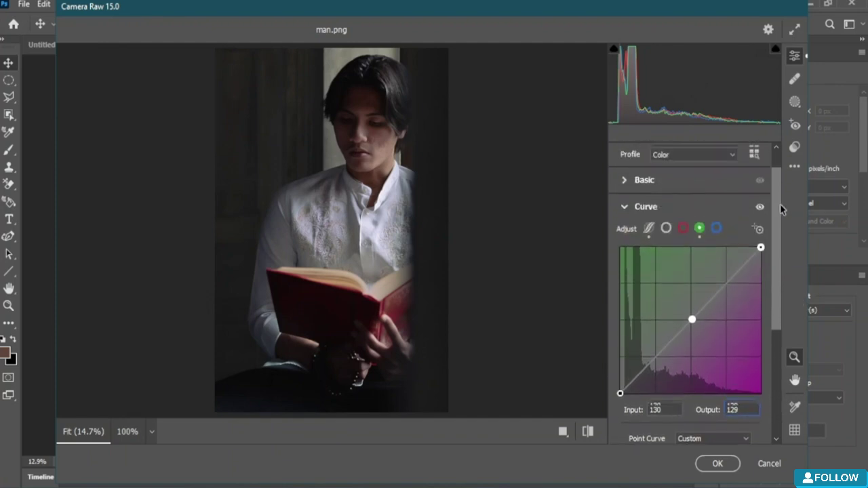
View the blue and red channel curves, try a point curve bend at input 156, output 126, and remove that point
{"action": "left_click", "coordinate": [716, 231]}
{"action": "left_click", "coordinate": [684, 232]}
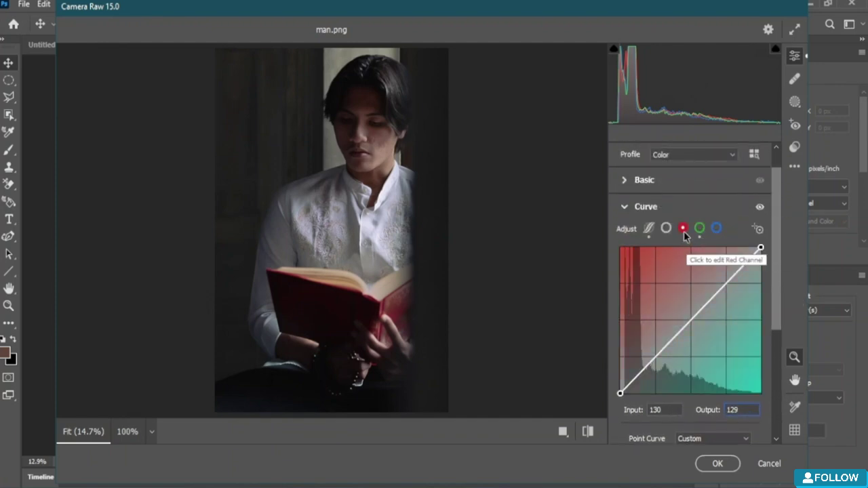
{"action": "left_click", "coordinate": [666, 228]}
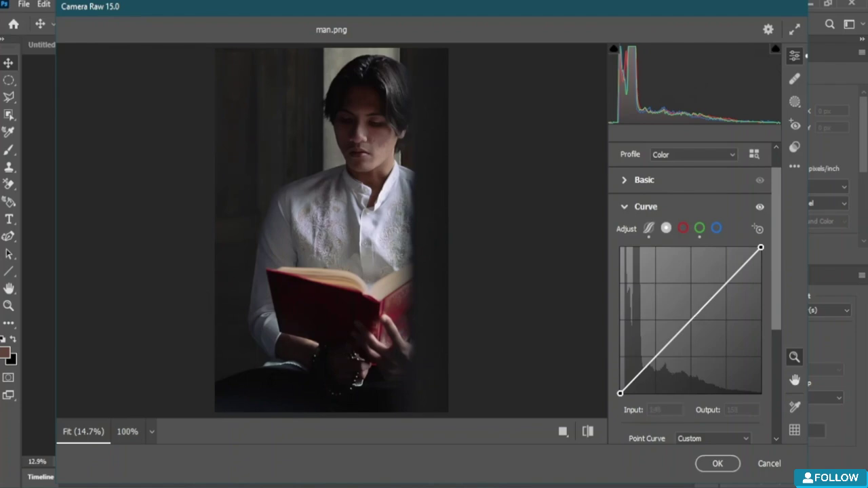
{"action": "left_click_drag", "start_coordinate": [688, 324], "coordinate": [706, 322]}
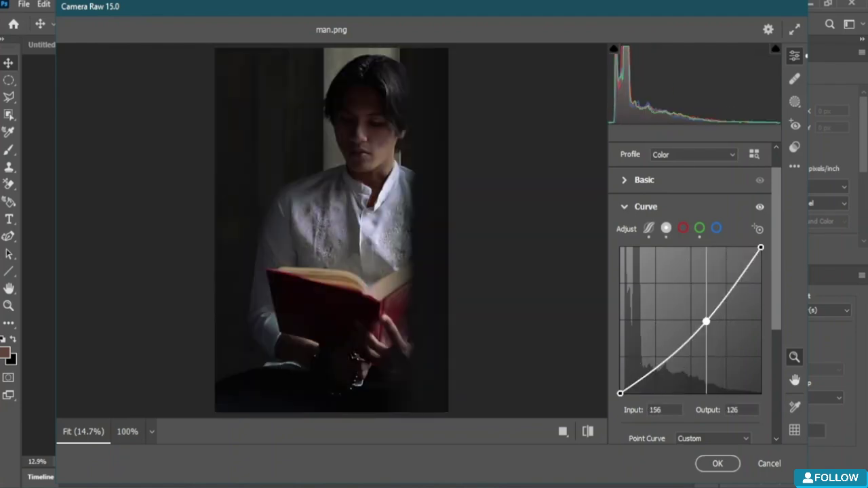
{"action": "double_click", "coordinate": [707, 321]}
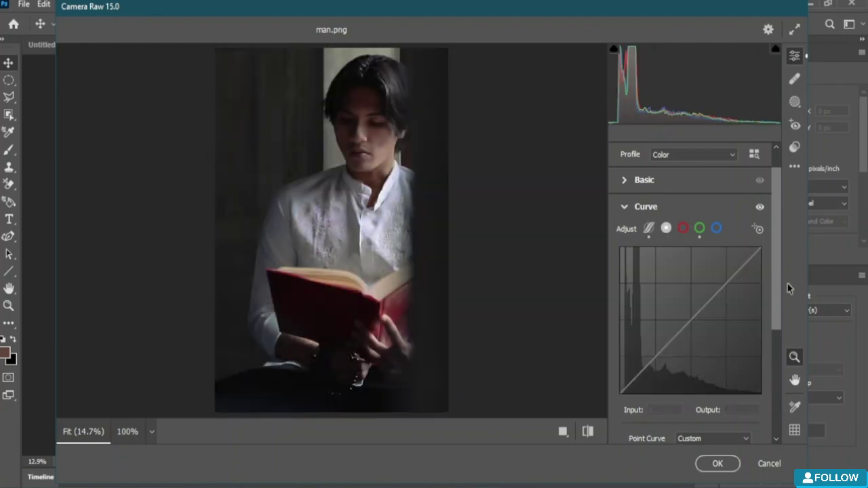
{"action": "left_click_drag", "start_coordinate": [778, 272], "coordinate": [770, 251]}
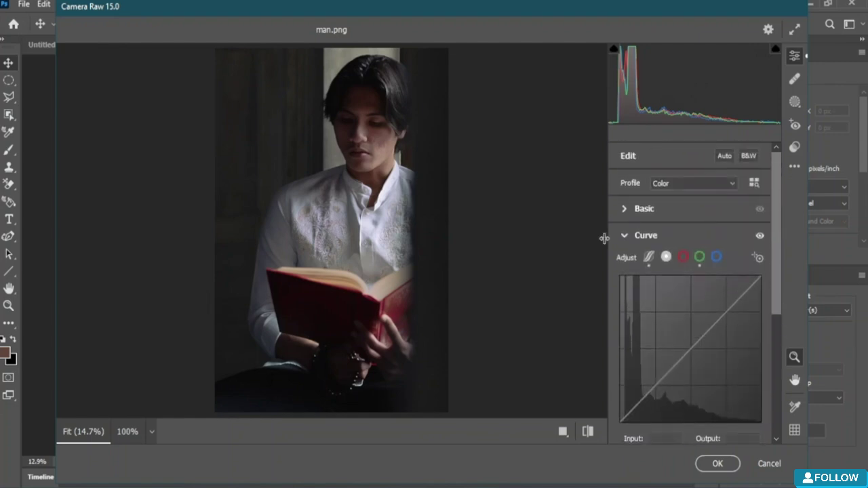
{"action": "left_click", "coordinate": [626, 236]}
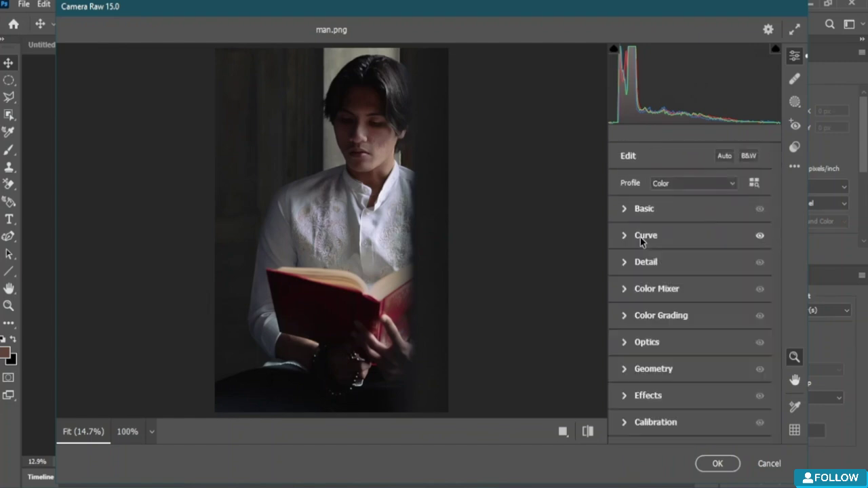
Try Detail settings of sharpening 44, noise reduction 65 and color noise reduction 43
{"action": "left_click", "coordinate": [625, 265]}
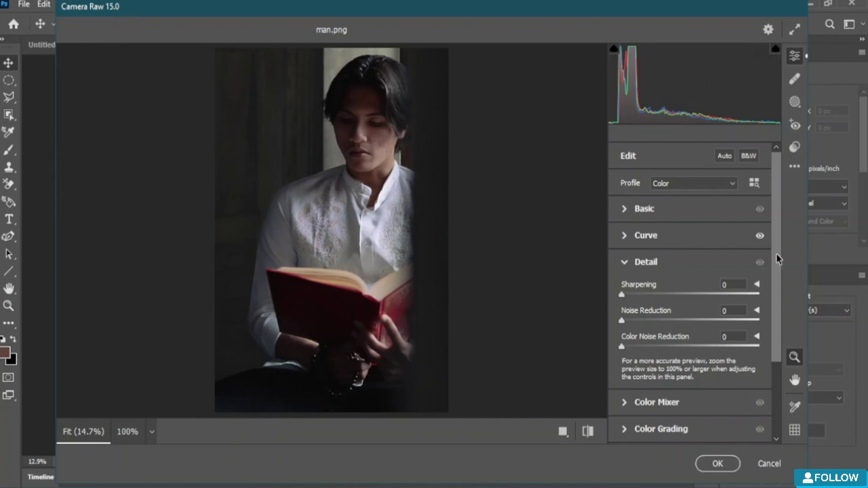
{"action": "left_click_drag", "start_coordinate": [776, 253], "coordinate": [776, 287]}
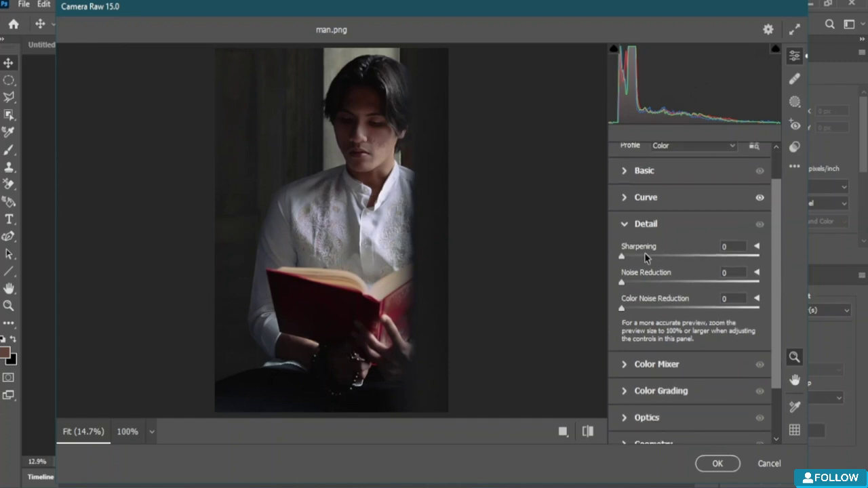
{"action": "left_click_drag", "start_coordinate": [622, 257], "coordinate": [662, 257]}
{"action": "left_click_drag", "start_coordinate": [623, 308], "coordinate": [680, 308]}
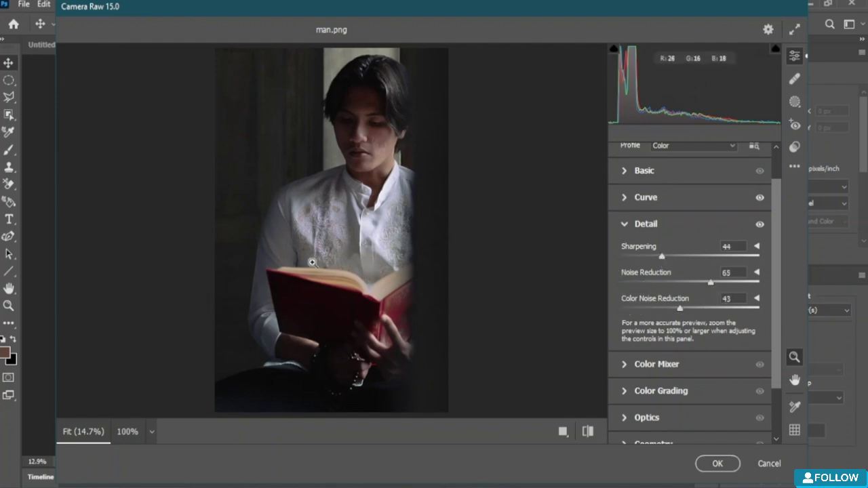
Reset sharpening, noise reduction and color noise reduction to 0
{"action": "left_click_drag", "start_coordinate": [662, 257], "coordinate": [485, 260]}
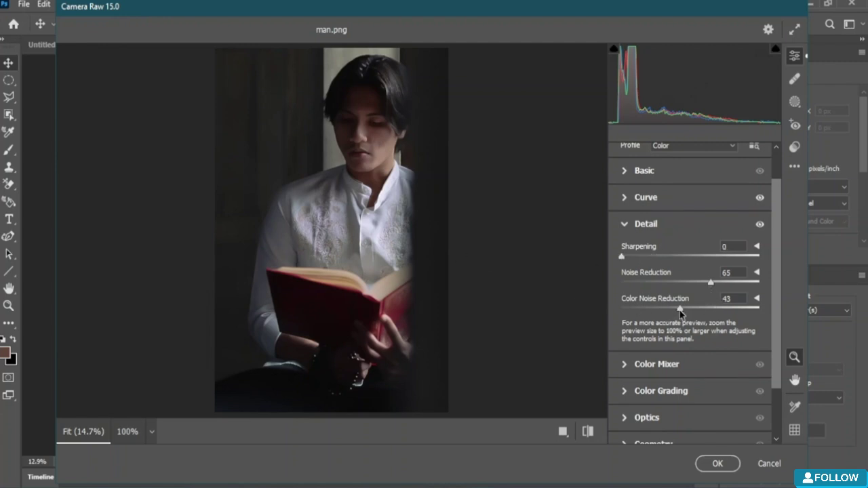
{"action": "left_click_drag", "start_coordinate": [681, 310], "coordinate": [517, 327]}
{"action": "left_click_drag", "start_coordinate": [711, 282], "coordinate": [601, 286]}
{"action": "left_click_drag", "start_coordinate": [776, 290], "coordinate": [780, 286]}
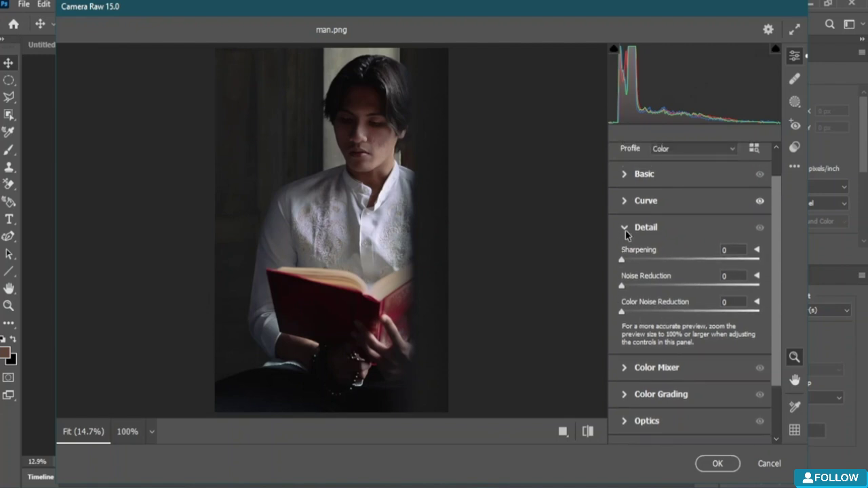
{"action": "left_click", "coordinate": [625, 229]}
In the Color Mixer, set the hues to Reds -39, Oranges +34, Yellows -65, Greens +26, Aquas -41, Blues -100, Purples +100 and Magentas -100
{"action": "left_click", "coordinate": [622, 289]}
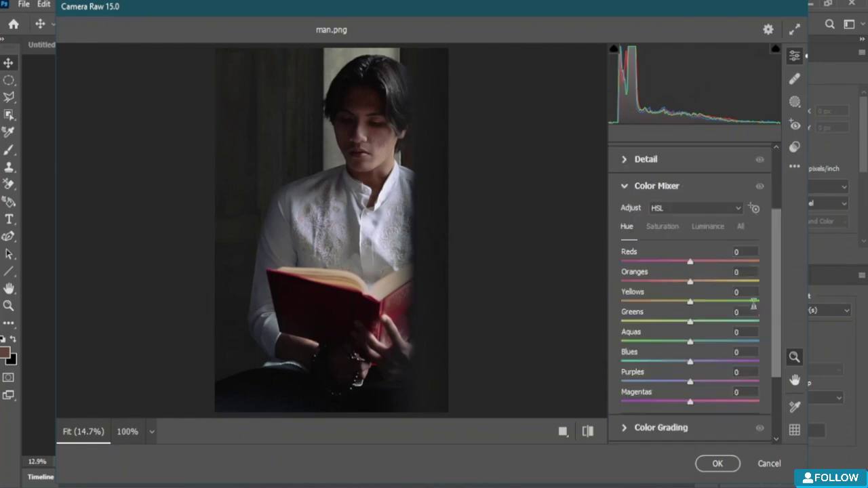
{"action": "left_click_drag", "start_coordinate": [778, 291], "coordinate": [778, 297]}
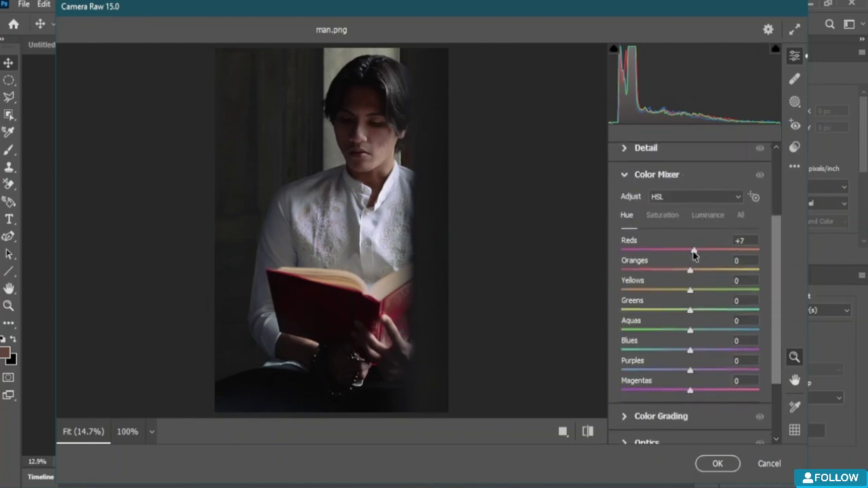
{"action": "left_click_drag", "start_coordinate": [694, 255], "coordinate": [645, 291]}
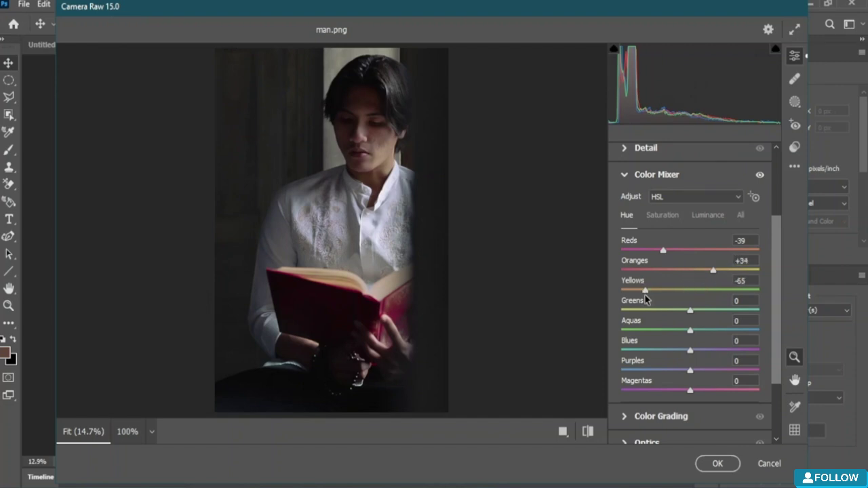
{"action": "left_click_drag", "start_coordinate": [689, 310], "coordinate": [662, 331]}
{"action": "left_click_drag", "start_coordinate": [689, 350], "coordinate": [604, 366]}
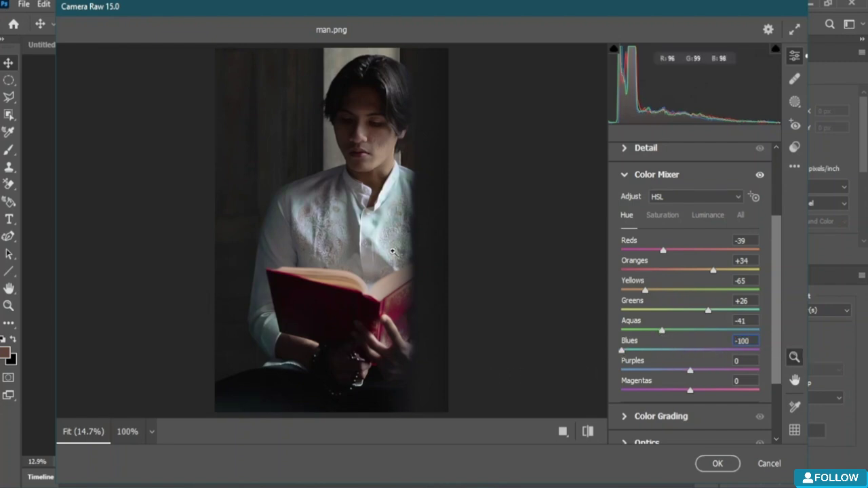
{"action": "left_click_drag", "start_coordinate": [690, 371], "coordinate": [814, 380]}
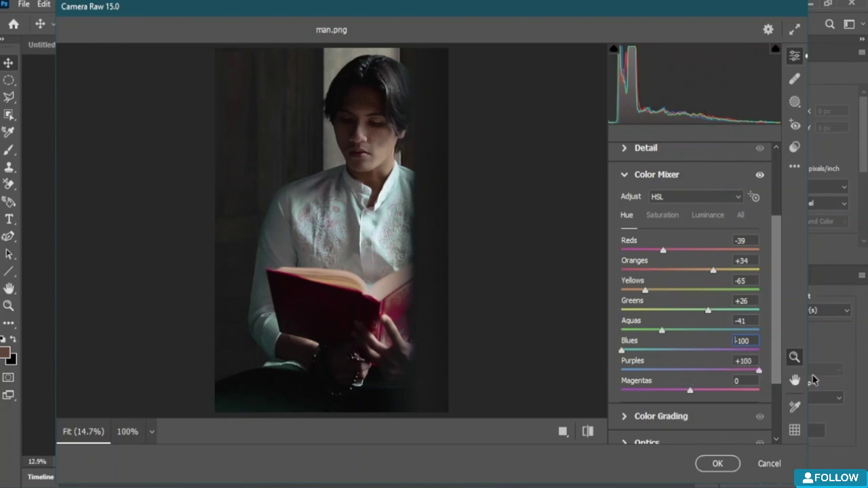
{"action": "left_click_drag", "start_coordinate": [689, 391], "coordinate": [607, 399]}
View the Color Mixer's saturation and luminance sliders and the combined view of all HSL adjustments
{"action": "left_click", "coordinate": [665, 215]}
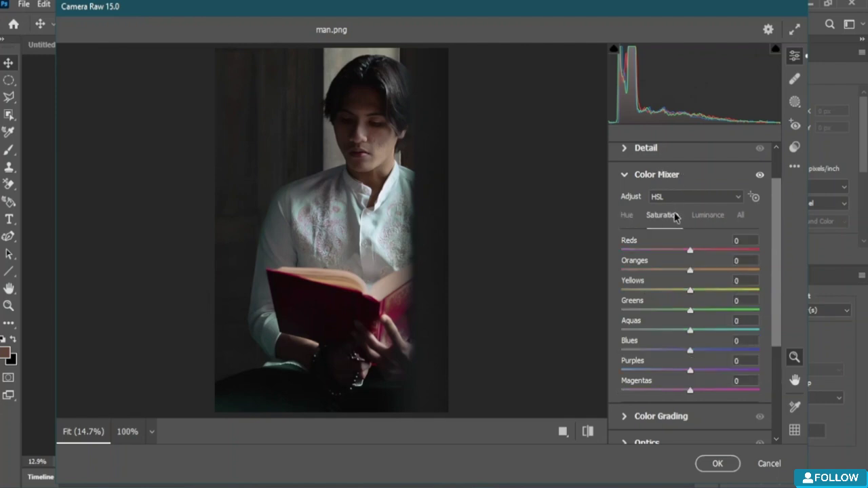
{"action": "left_click", "coordinate": [707, 215]}
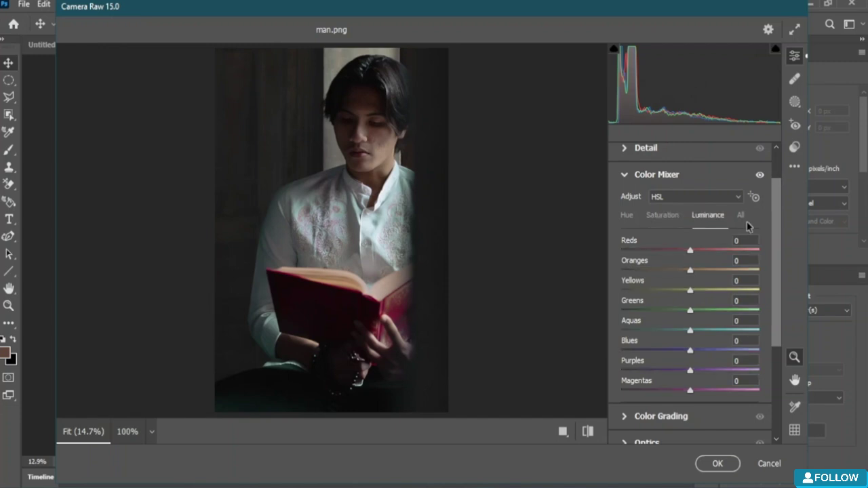
{"action": "left_click", "coordinate": [739, 218]}
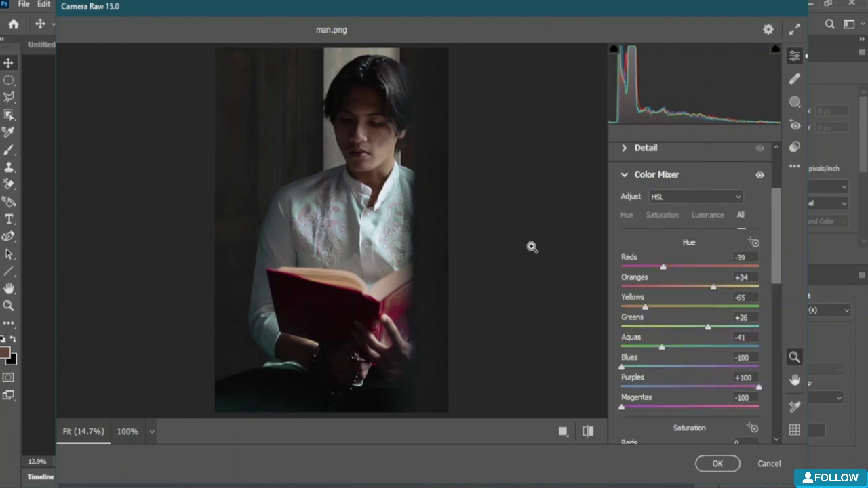
Switch the Color Mixer to Color adjustment and try the reds at hue +50, saturation +12 and luminance -11
{"action": "left_click", "coordinate": [703, 198]}
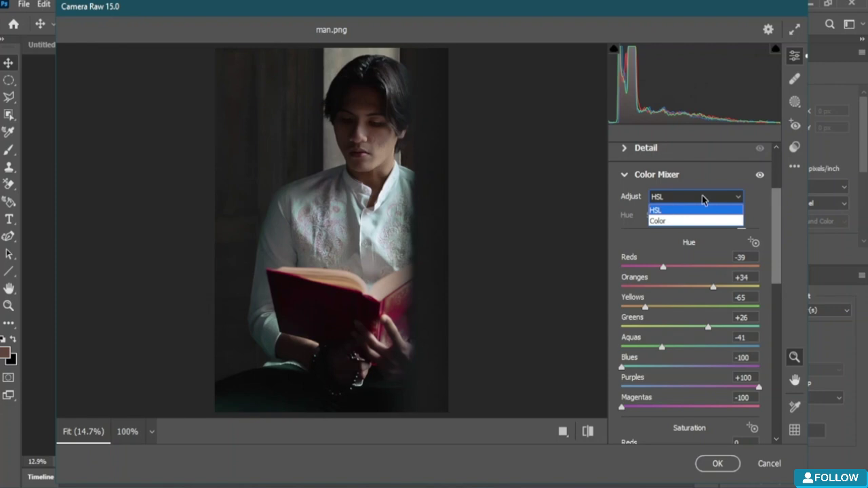
{"action": "left_click", "coordinate": [666, 219]}
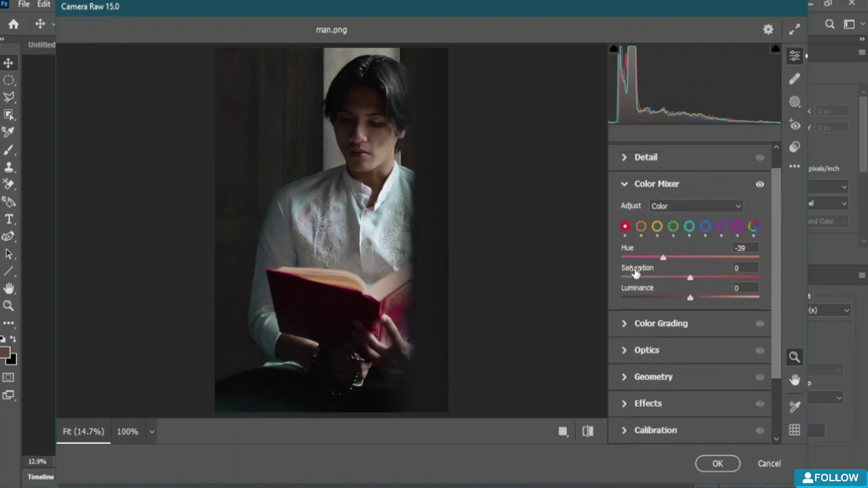
{"action": "left_click_drag", "start_coordinate": [662, 258], "coordinate": [549, 290]}
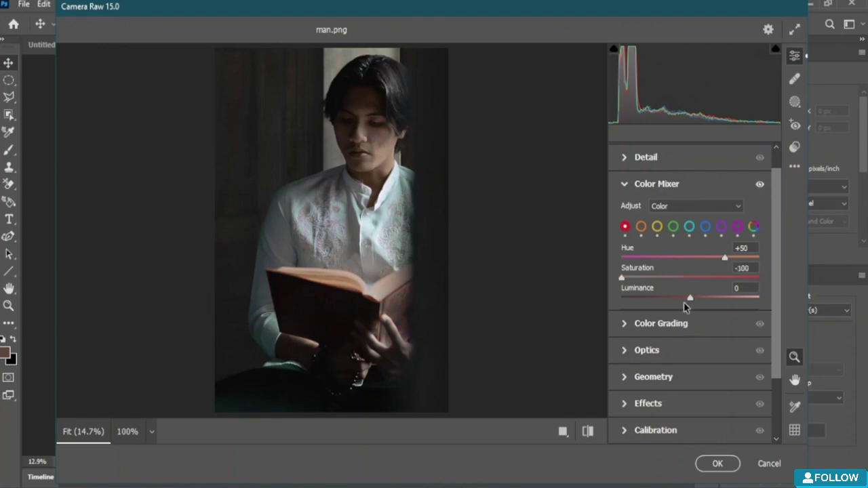
{"action": "left_click_drag", "start_coordinate": [689, 298], "coordinate": [759, 302]}
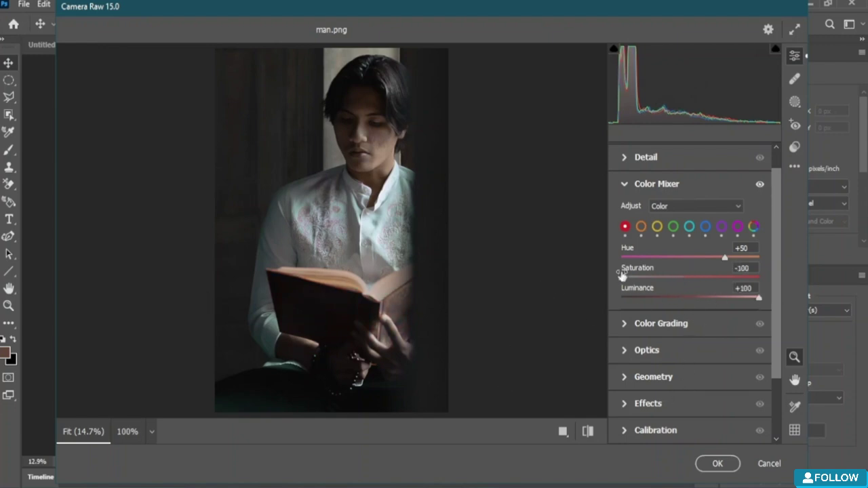
{"action": "left_click_drag", "start_coordinate": [622, 279], "coordinate": [699, 279]}
{"action": "left_click_drag", "start_coordinate": [740, 299], "coordinate": [682, 298]}
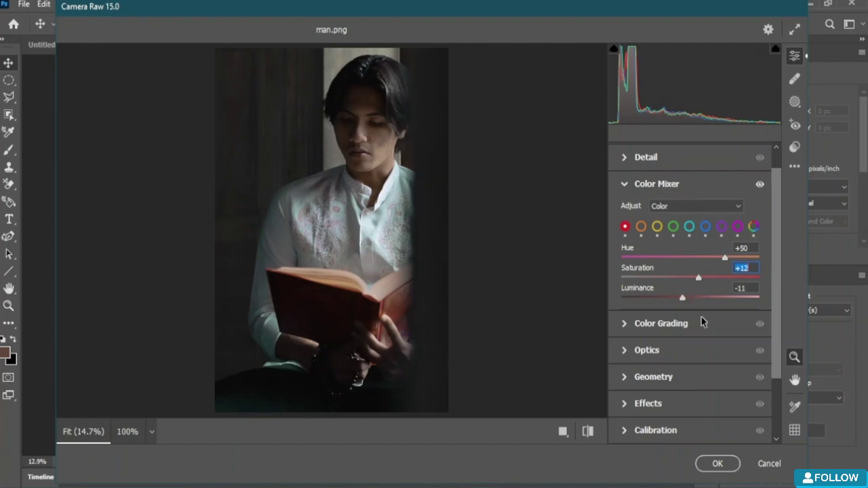
Undo the latest Color Mixer changes to the reds, purples and magentas, and collapse the section
{"action": "key", "text": "ctrl+z"}
{"action": "key", "text": "ctrl+z"}
{"action": "key", "text": "ctrl+z"}
{"action": "key", "text": "ctrl+z"}
{"action": "key", "text": "ctrl+z"}
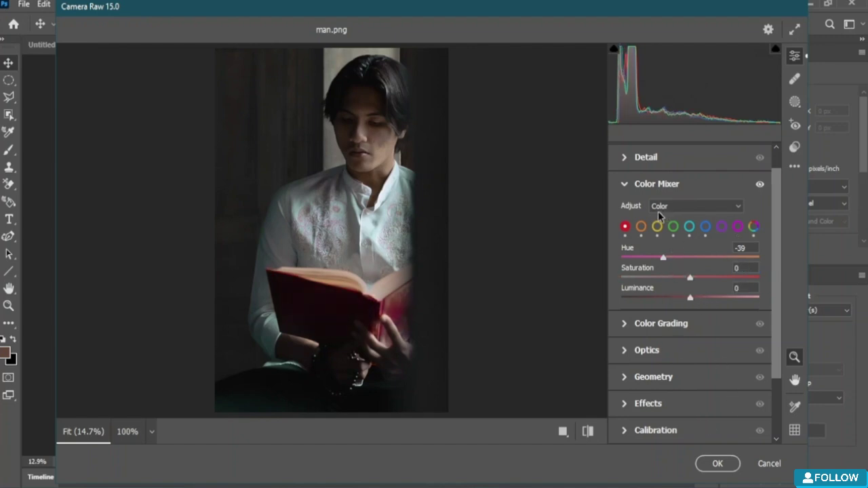
{"action": "left_click", "coordinate": [624, 189]}
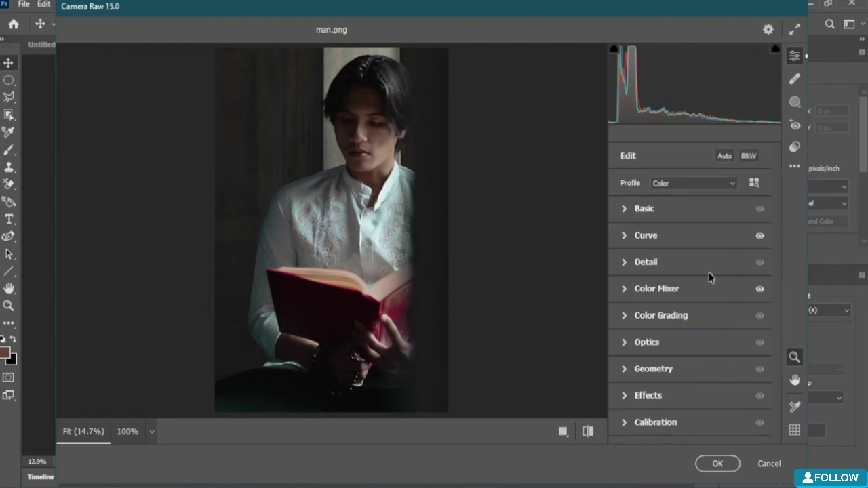
View the Color Grading wheels for global, shadows, midtones and highlights, and return to the combined three-way view
{"action": "left_click", "coordinate": [625, 316]}
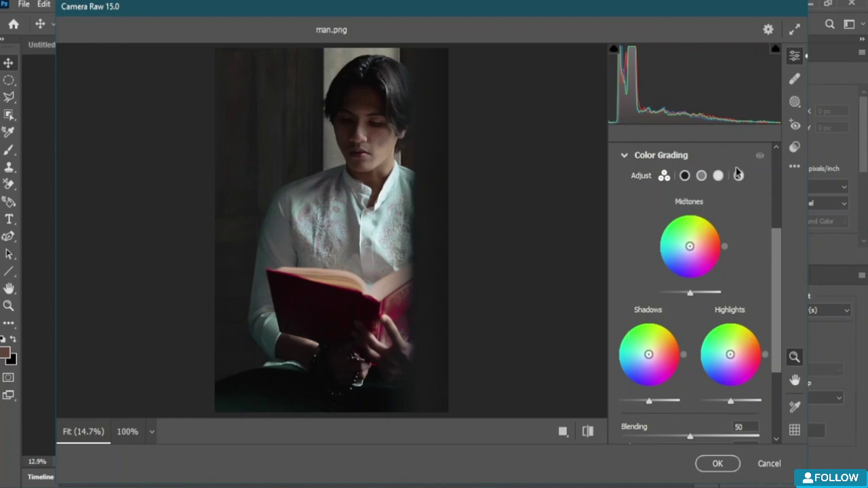
{"action": "left_click", "coordinate": [739, 177]}
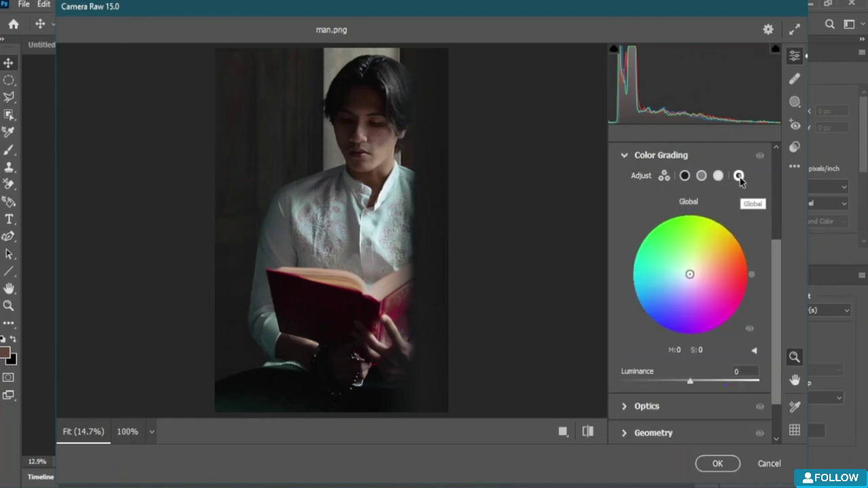
{"action": "left_click", "coordinate": [684, 176]}
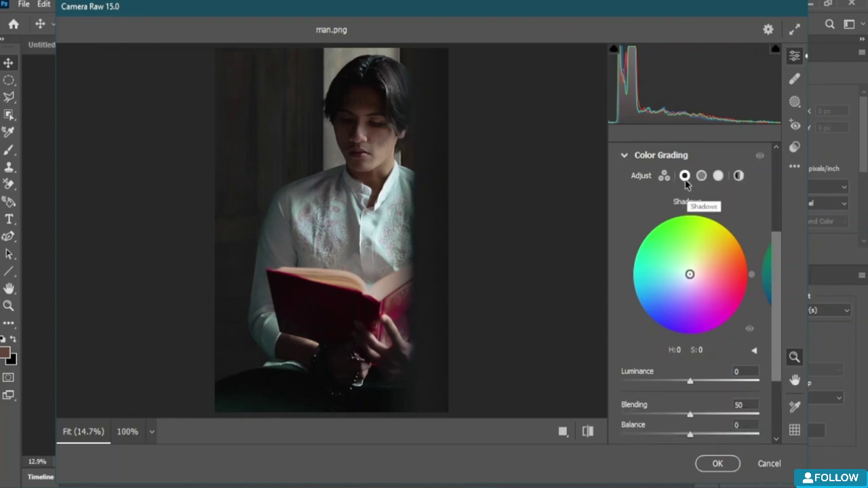
{"action": "left_click", "coordinate": [700, 177]}
{"action": "left_click", "coordinate": [718, 177]}
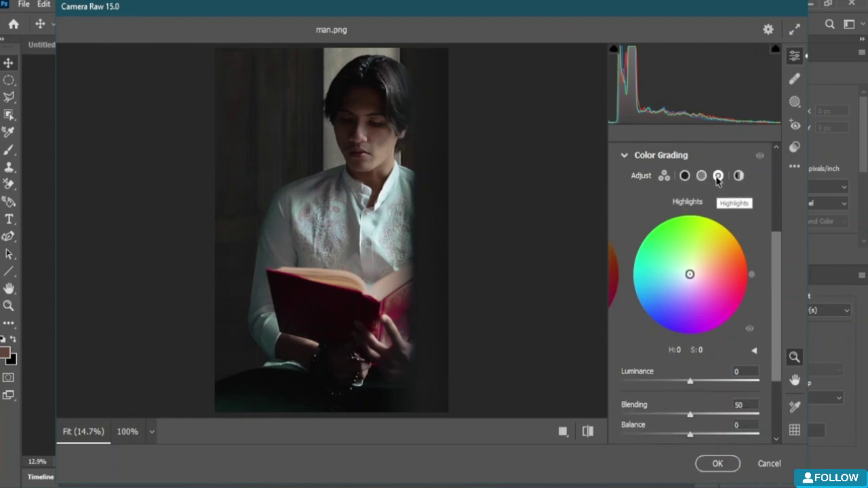
{"action": "left_click", "coordinate": [685, 177]}
{"action": "left_click", "coordinate": [664, 176]}
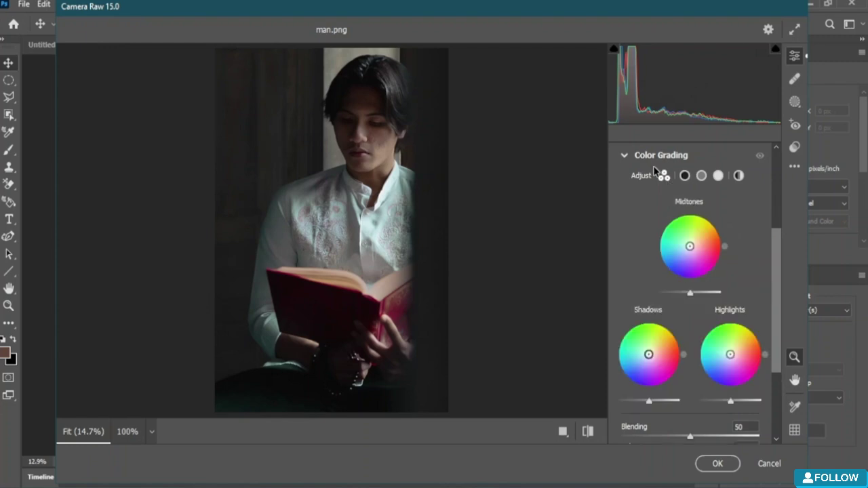
Grade the midtones to hue 25, saturation 82, the shadows to hue 315, saturation 25, and the highlights to hue 313, saturation 58
{"action": "left_click_drag", "start_coordinate": [689, 247], "coordinate": [708, 237]}
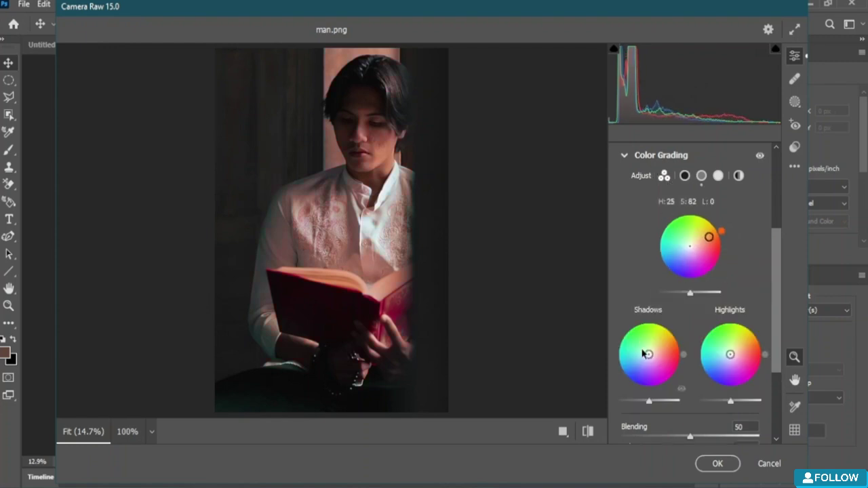
{"action": "left_click_drag", "start_coordinate": [648, 354], "coordinate": [653, 359]}
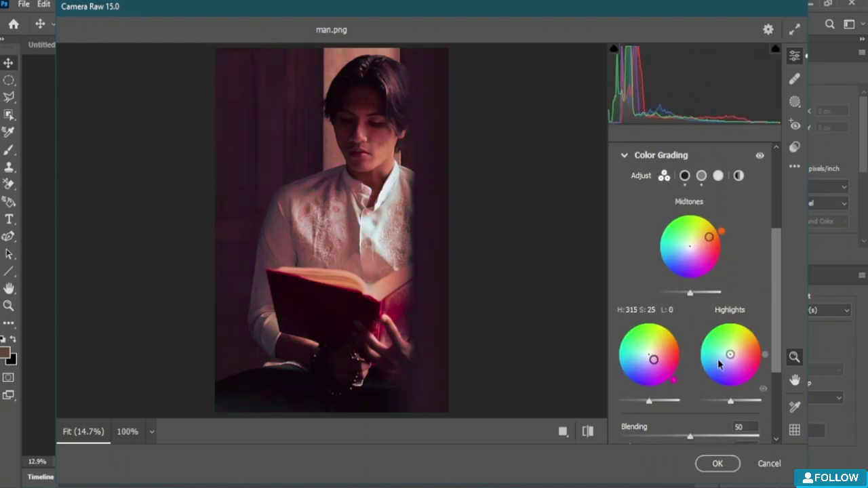
{"action": "left_click_drag", "start_coordinate": [730, 354], "coordinate": [742, 366]}
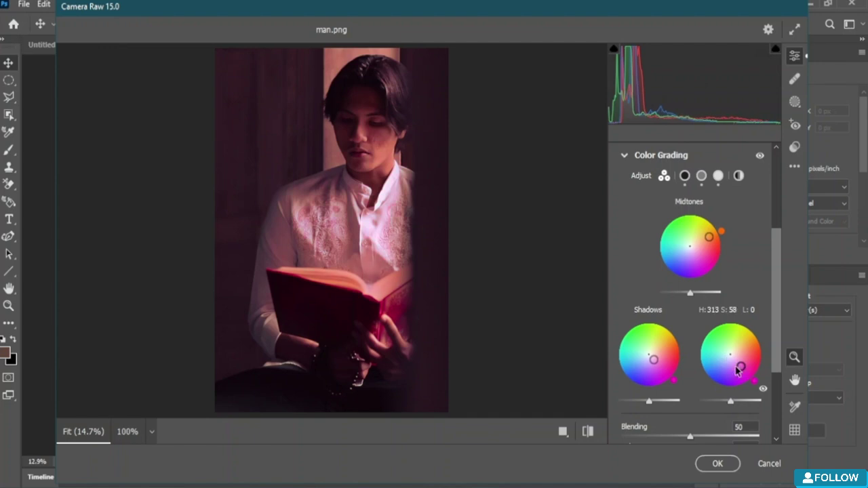
Set the global color grading to hue 127, saturation 29 and luminance +100
{"action": "left_click", "coordinate": [739, 176]}
{"action": "left_click_drag", "start_coordinate": [704, 289], "coordinate": [679, 259]}
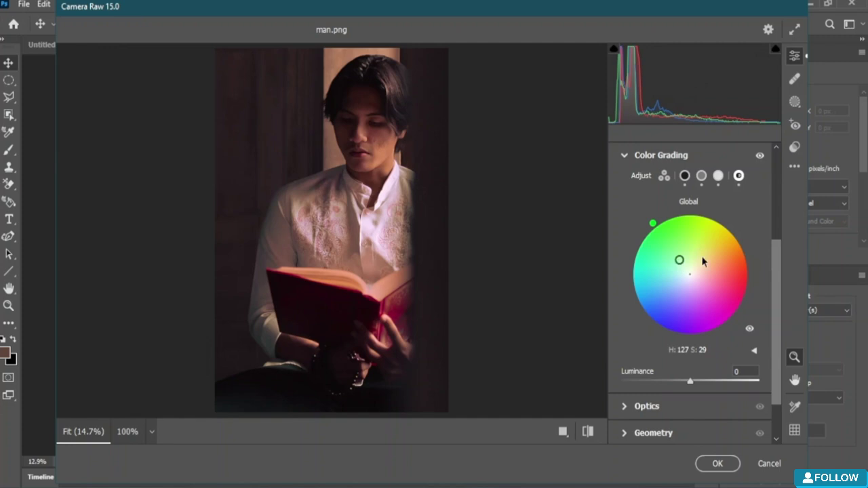
{"action": "left_click_drag", "start_coordinate": [700, 381], "coordinate": [813, 425]}
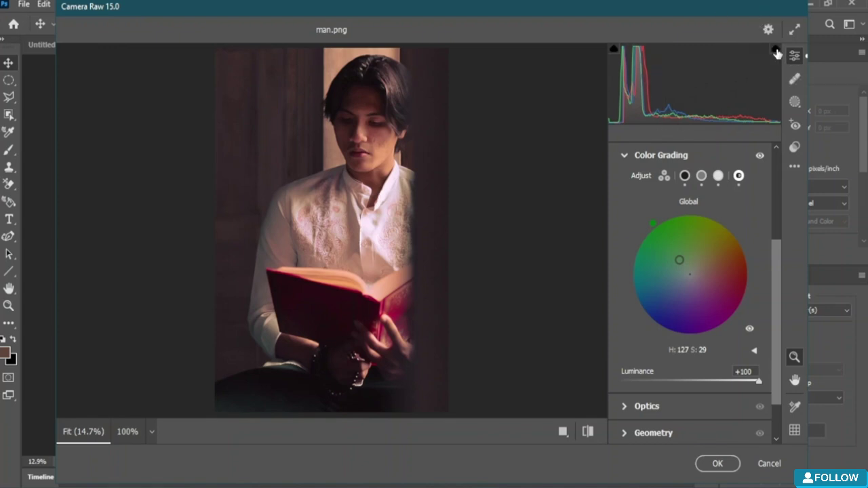
Turn on the highlight clipping warning, toggle the shadow clipping warning on and off, and collapse Color Grading
{"action": "left_click", "coordinate": [776, 51]}
{"action": "left_click", "coordinate": [776, 51]}
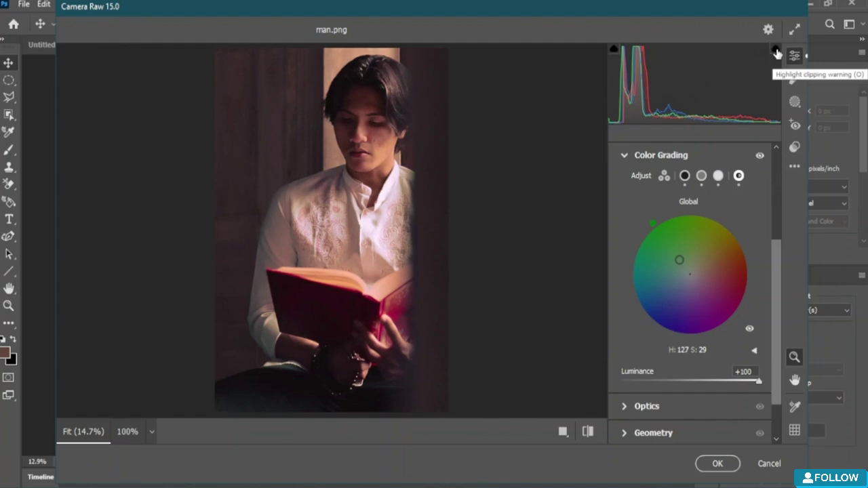
{"action": "left_click", "coordinate": [777, 50]}
{"action": "left_click", "coordinate": [614, 51]}
{"action": "left_click", "coordinate": [614, 50]}
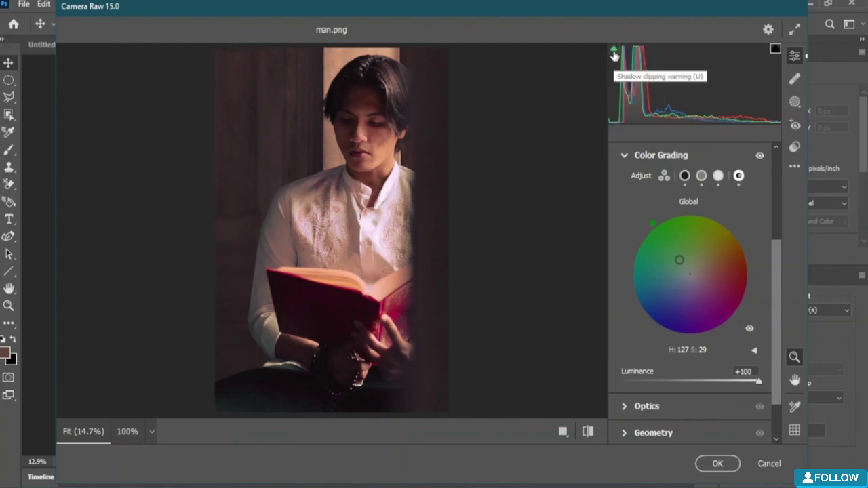
{"action": "left_click", "coordinate": [624, 157]}
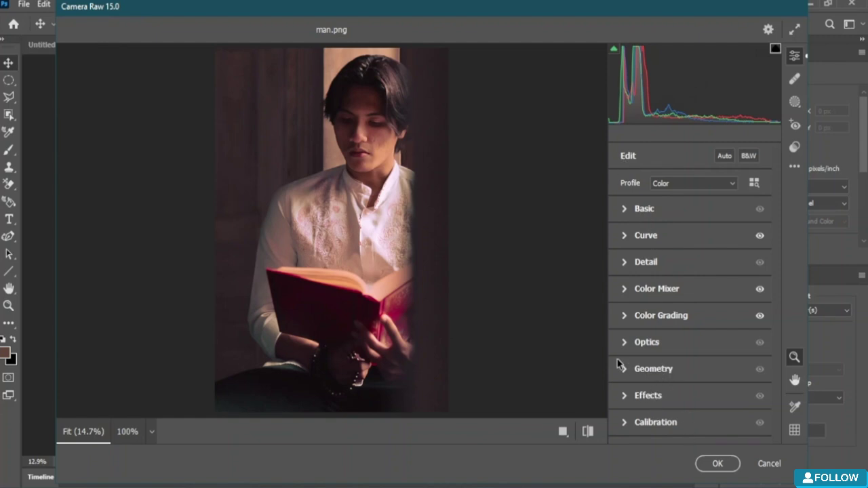
Try an Optics distortion adjustment, undo it, and check the vignette's additional options
{"action": "left_click", "coordinate": [624, 344]}
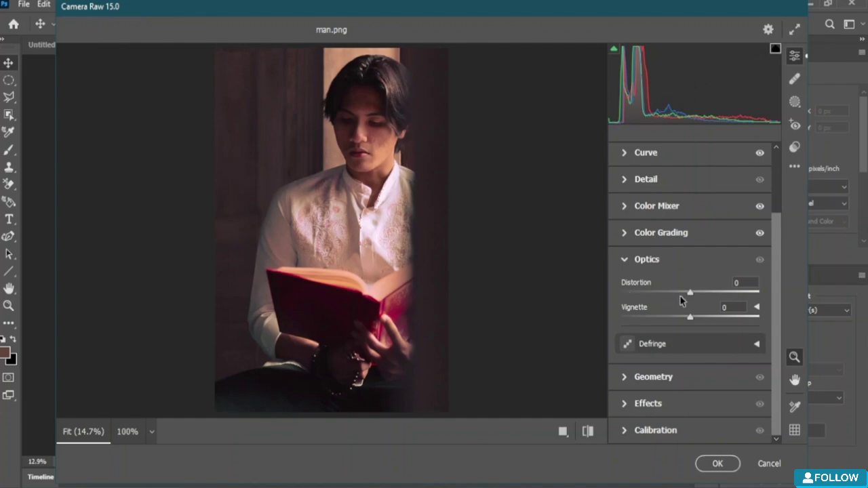
{"action": "left_click_drag", "start_coordinate": [692, 294], "coordinate": [667, 342]}
{"action": "key", "text": "ctrl+z"}
{"action": "key", "text": "ctrl+z"}
{"action": "left_click", "coordinate": [730, 306]}
{"action": "left_click", "coordinate": [756, 308]}
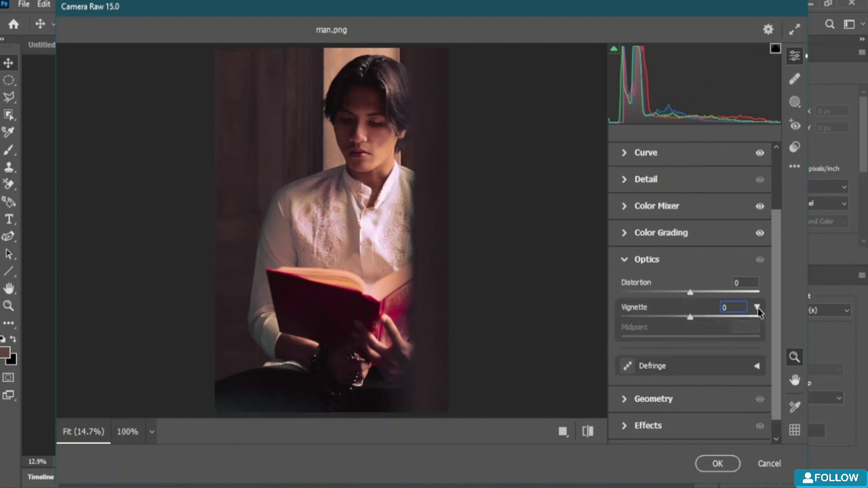
{"action": "left_click", "coordinate": [757, 309]}
{"action": "left_click", "coordinate": [623, 261]}
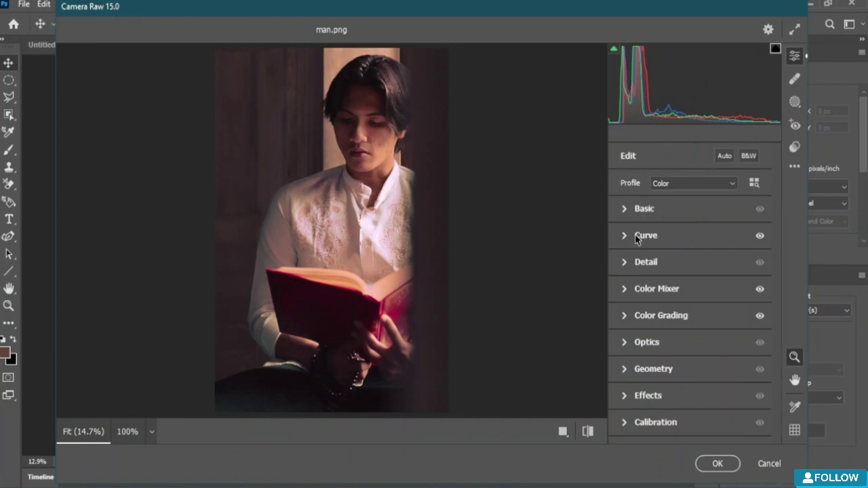
Try the automatic and vertical Upright perspective corrections in Geometry
{"action": "left_click", "coordinate": [623, 371]}
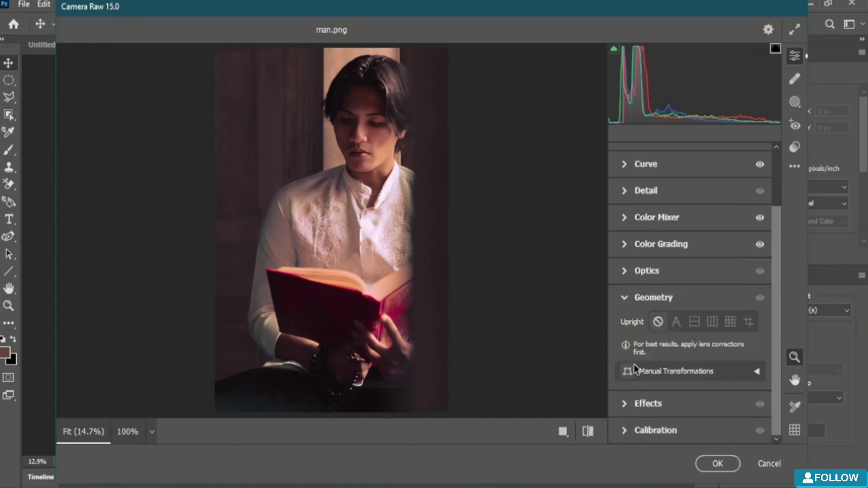
{"action": "left_click", "coordinate": [676, 322]}
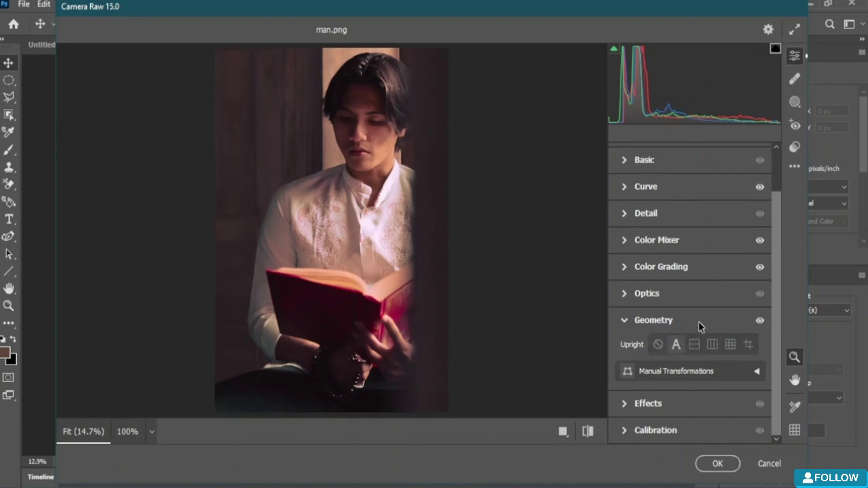
{"action": "left_click", "coordinate": [698, 323]}
{"action": "left_click", "coordinate": [624, 368]}
{"action": "left_click", "coordinate": [716, 347]}
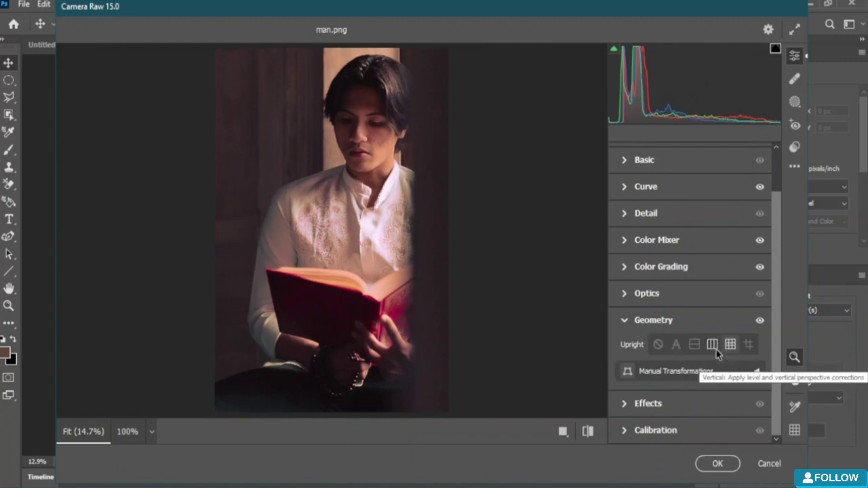
Set Upright to guided correction, turn off guide drawing, and collapse the Geometry section
{"action": "left_click", "coordinate": [748, 346]}
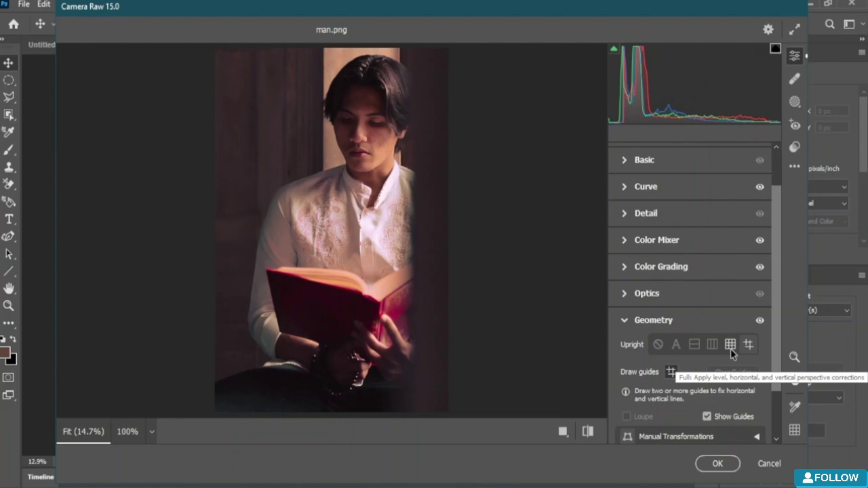
{"action": "scroll", "coordinate": [678, 380], "scroll_direction": "down", "scroll_amount": 2}
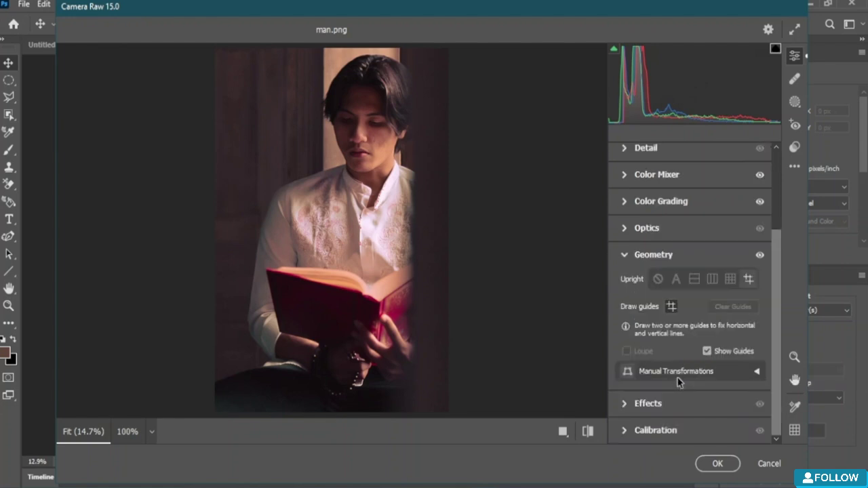
{"action": "left_click", "coordinate": [671, 307]}
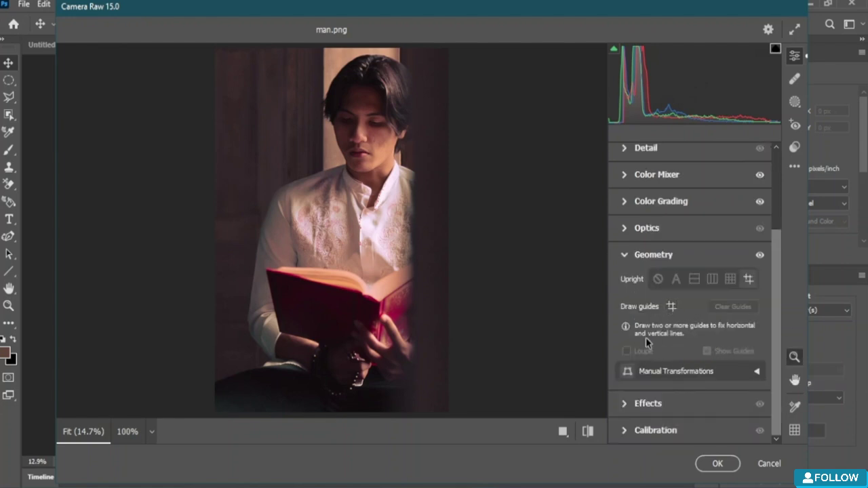
{"action": "left_click", "coordinate": [621, 255]}
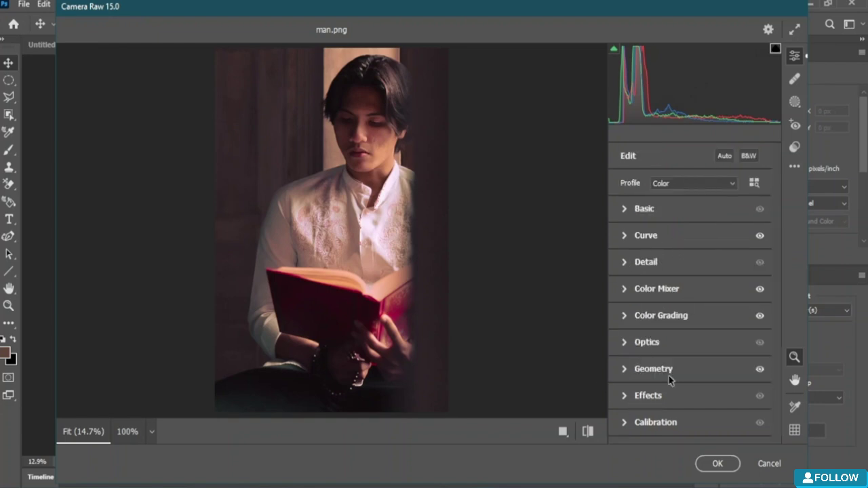
In Effects, set the grain to 31 and the vignetting to -5
{"action": "left_click", "coordinate": [624, 396]}
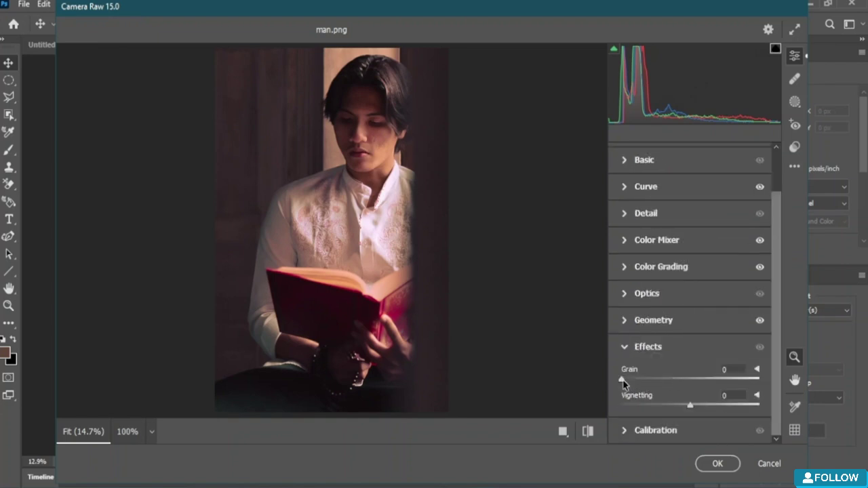
{"action": "left_click_drag", "start_coordinate": [628, 382], "coordinate": [686, 407]}
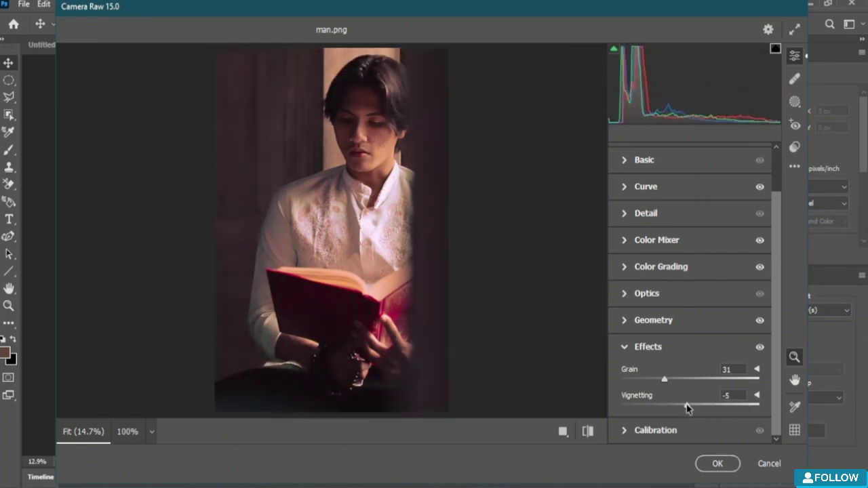
{"action": "left_click", "coordinate": [622, 348]}
In Calibration, try shifting the shadows tint and set the process to Version 2
{"action": "left_click", "coordinate": [633, 424]}
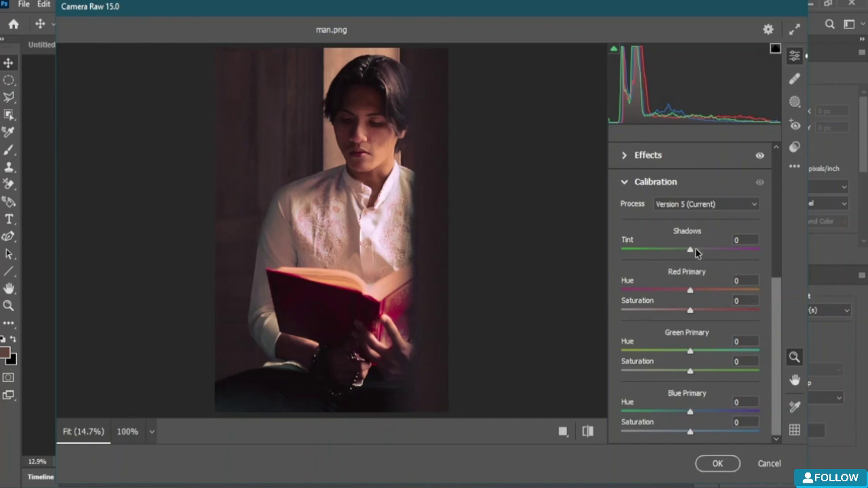
{"action": "left_click_drag", "start_coordinate": [690, 250], "coordinate": [678, 275]}
{"action": "left_click", "coordinate": [705, 204]}
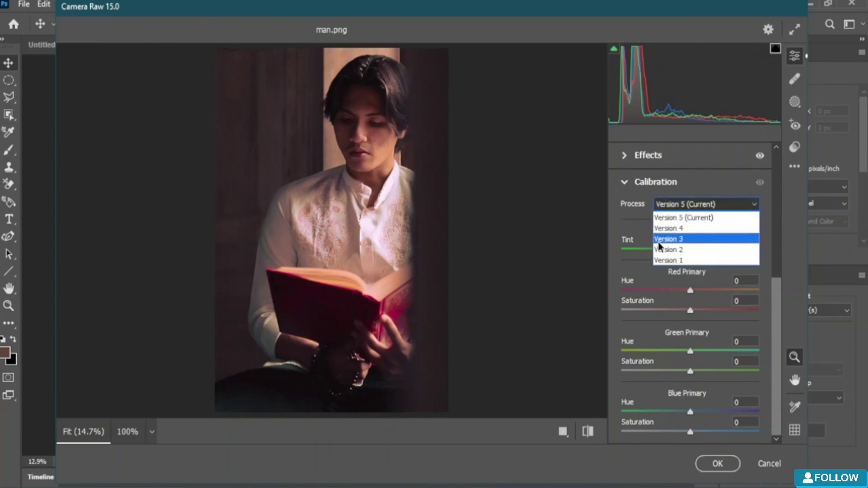
{"action": "left_click", "coordinate": [678, 250]}
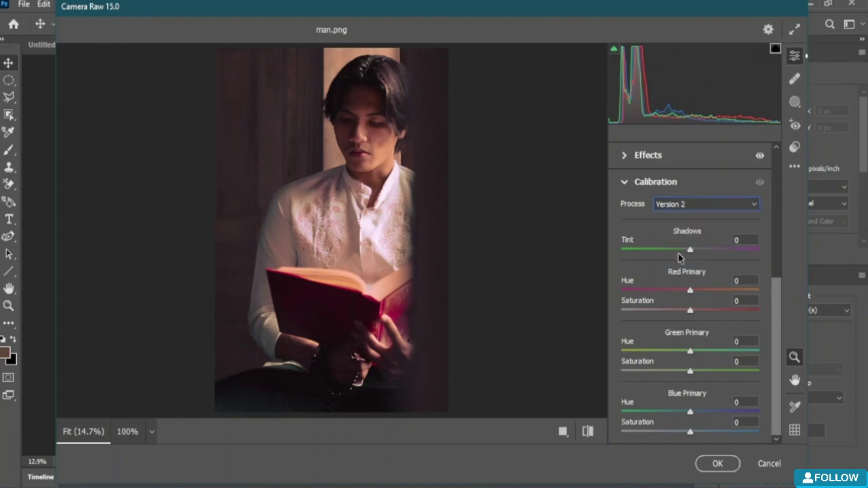
In Calibration, try a shadows tint of +6 and a red primary hue of -33, and return the process to Version 5 (Current)
{"action": "mouse_move", "coordinate": [690, 249]}
{"action": "left_mouse_down"}
{"action": "mouse_move", "coordinate": [711, 248]}
{"action": "mouse_move", "coordinate": [684, 250]}
{"action": "mouse_move", "coordinate": [693, 250]}
{"action": "left_mouse_up"}
{"action": "left_click_drag", "start_coordinate": [692, 290], "coordinate": [669, 292]}
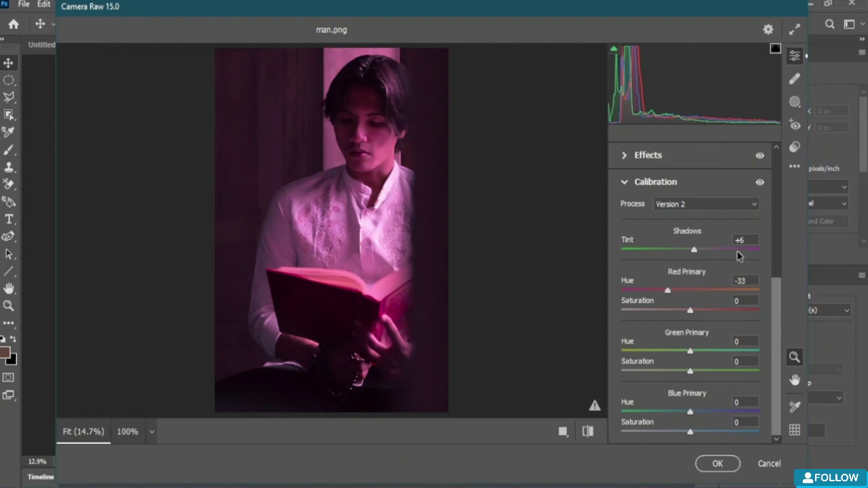
{"action": "left_click", "coordinate": [755, 205]}
{"action": "left_click", "coordinate": [699, 218]}
{"action": "key", "text": "ctrl+z"}
{"action": "key", "text": "ctrl+z"}
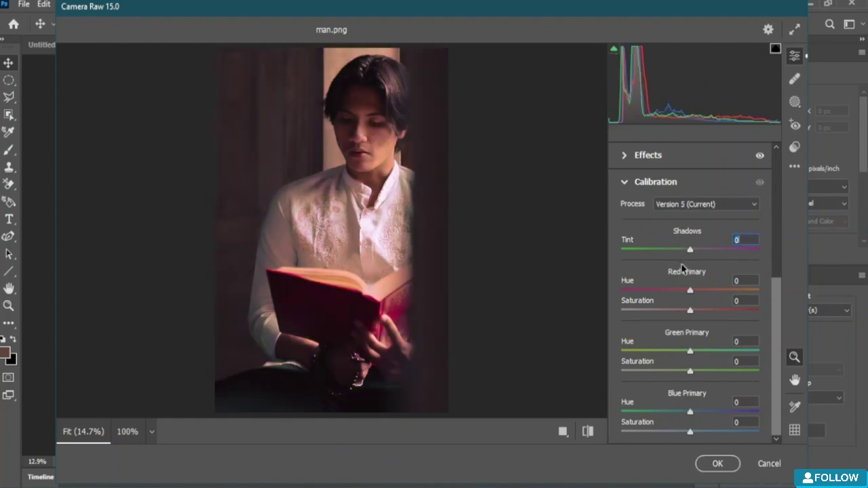
Set the green primary to hue -28 and saturation +47, and the blue primary to hue -26 and saturation +48
{"action": "left_click_drag", "start_coordinate": [691, 351], "coordinate": [671, 351]}
{"action": "left_click_drag", "start_coordinate": [713, 372], "coordinate": [724, 372]}
{"action": "left_click_drag", "start_coordinate": [690, 412], "coordinate": [723, 432]}
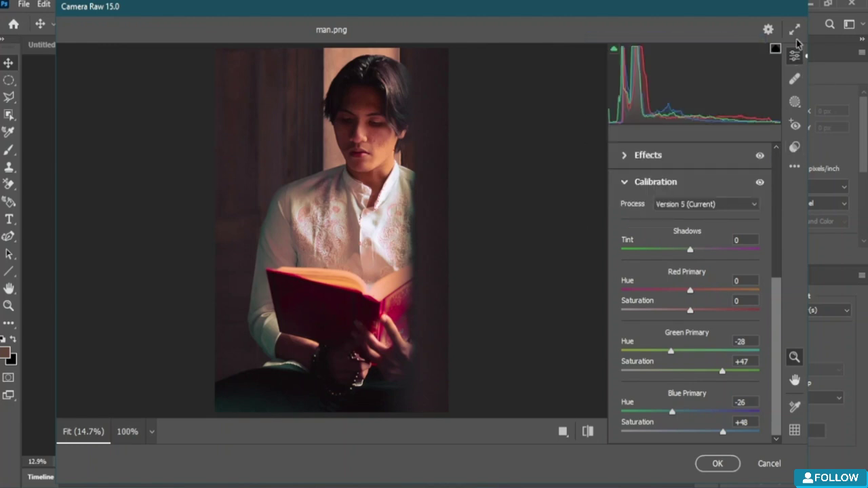
Review the General and Performance settings in the Camera Raw preferences
{"action": "left_click", "coordinate": [769, 29]}
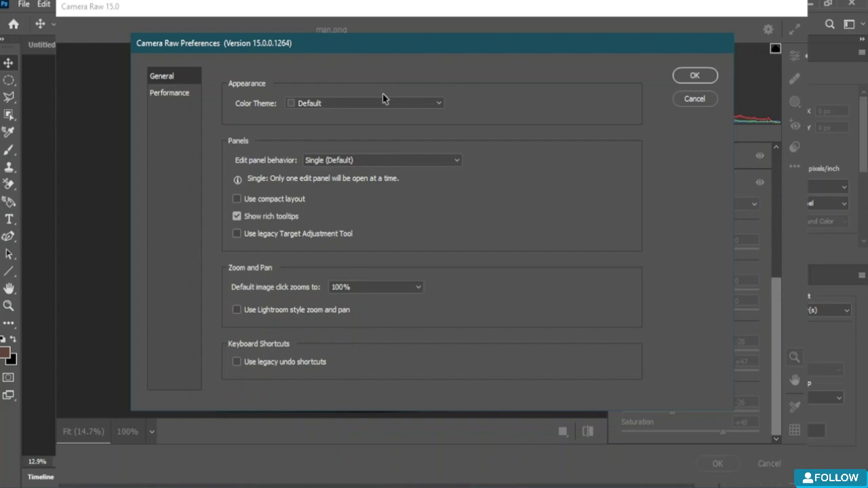
{"action": "left_click", "coordinate": [178, 93]}
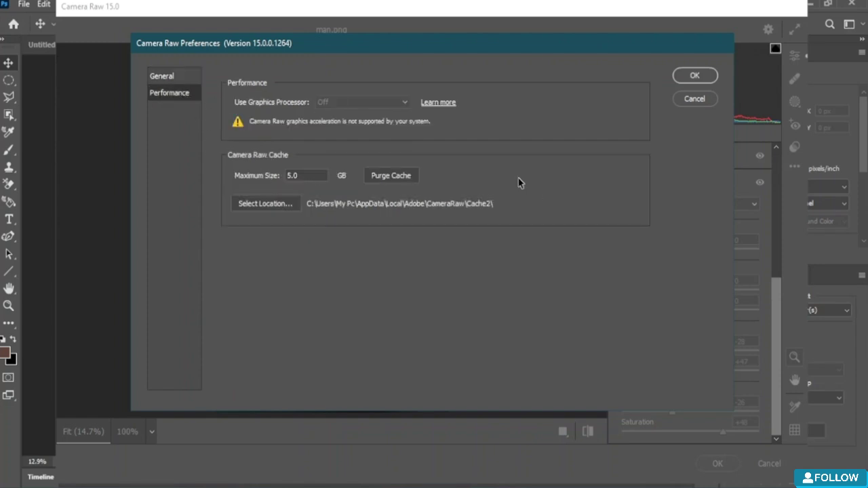
{"action": "left_click", "coordinate": [695, 75]}
Try the Healing tool at size 25 across the man's face, and dismiss Camera Raw, cancelling all changes
{"action": "left_click", "coordinate": [795, 79]}
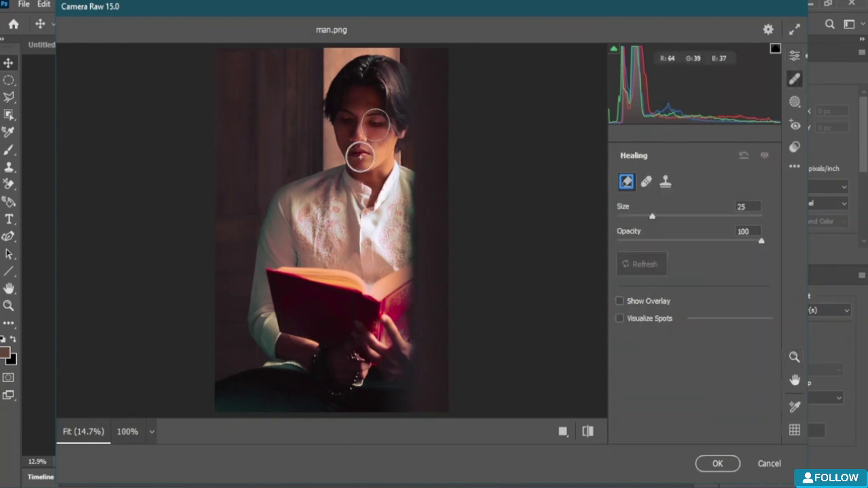
{"action": "mouse_move", "coordinate": [360, 157]}
{"action": "left_mouse_down"}
{"action": "mouse_move", "coordinate": [319, 177]}
{"action": "mouse_move", "coordinate": [421, 95]}
{"action": "left_mouse_up"}
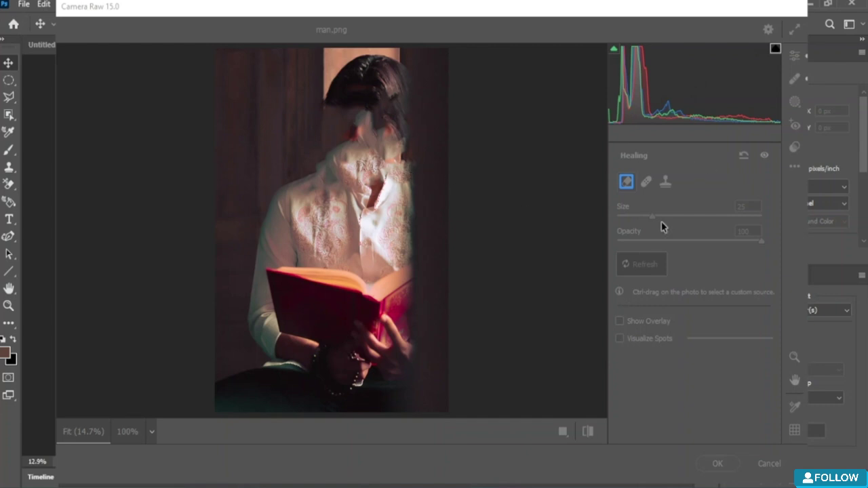
{"action": "left_click", "coordinate": [419, 9]}
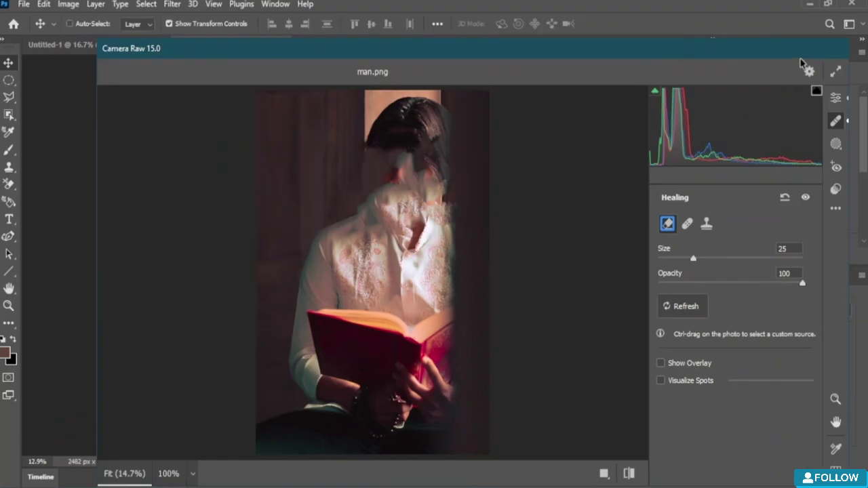
{"action": "left_click_drag", "start_coordinate": [658, 48], "coordinate": [449, 1]}
{"action": "left_click", "coordinate": [601, 464]}
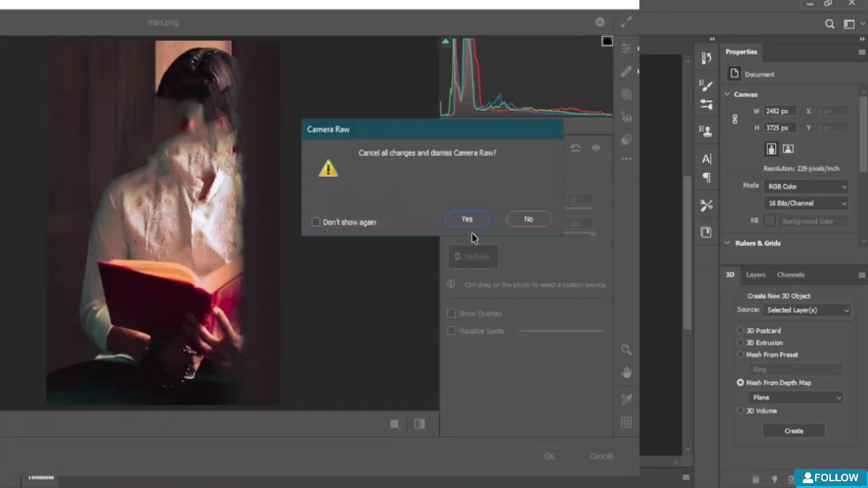
{"action": "left_click", "coordinate": [475, 221]}
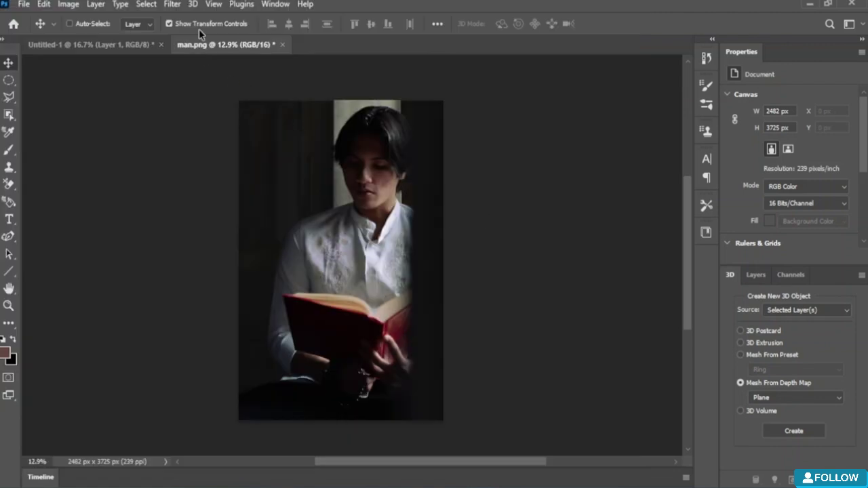
Reopen the Camera Raw Filter on the photo and set the Healing brush size to 20
{"action": "left_click", "coordinate": [172, 4]}
{"action": "left_click", "coordinate": [216, 103]}
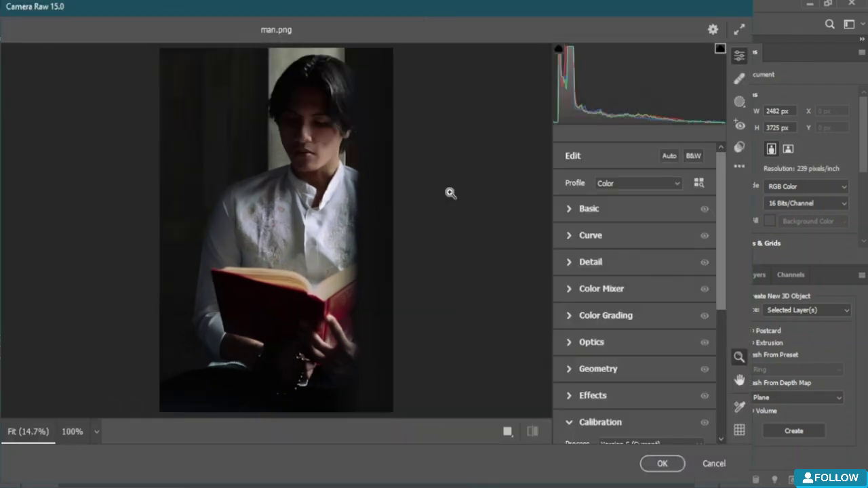
{"action": "left_click", "coordinate": [740, 81]}
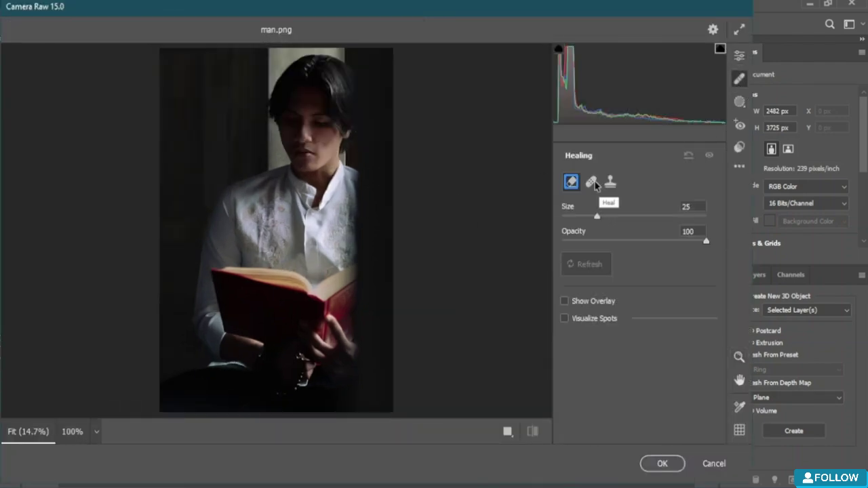
{"action": "left_click_drag", "start_coordinate": [597, 215], "coordinate": [560, 215]}
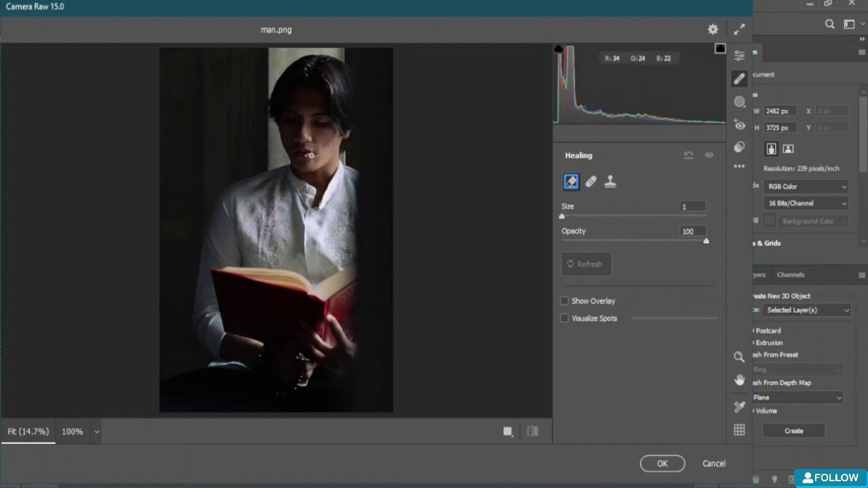
{"action": "scroll", "coordinate": [390, 163], "scroll_direction": "up", "scroll_amount": 2}
{"action": "scroll", "coordinate": [390, 162], "scroll_direction": "up", "scroll_amount": 1}
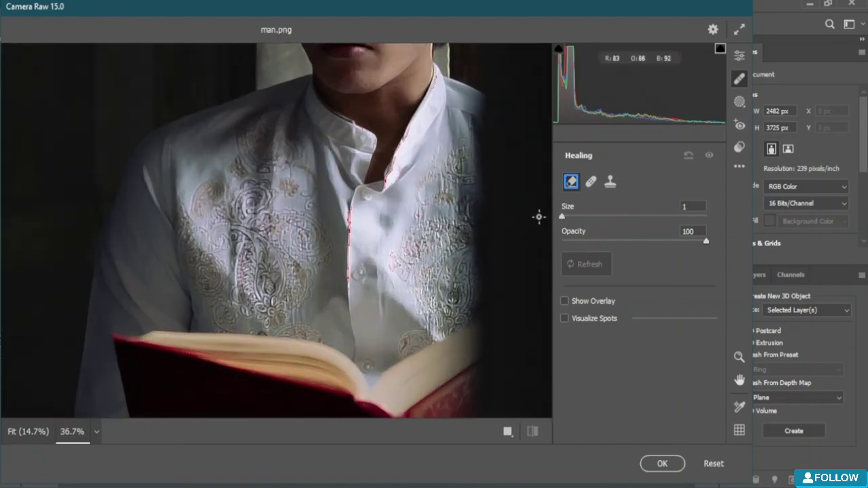
{"action": "scroll", "coordinate": [373, 180], "scroll_direction": "up", "scroll_amount": 6}
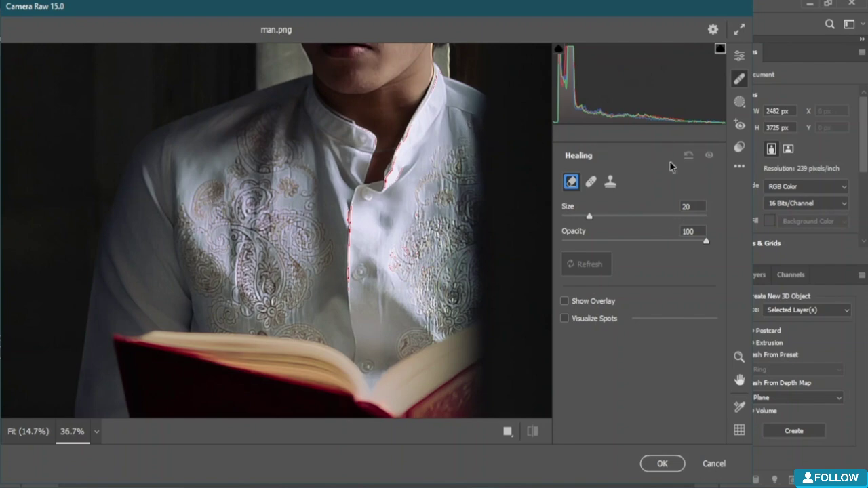
Bring the man's face into close view, and open Masking, skipping the introductory tour
{"action": "left_click", "coordinate": [740, 56]}
{"action": "scroll", "coordinate": [384, 158], "scroll_direction": "up", "scroll_amount": 5}
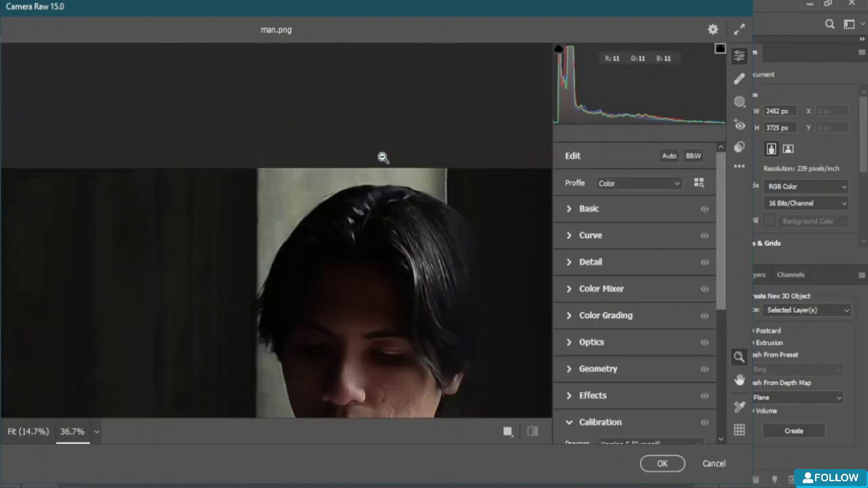
{"action": "scroll", "coordinate": [395, 214], "scroll_direction": "down", "scroll_amount": 3}
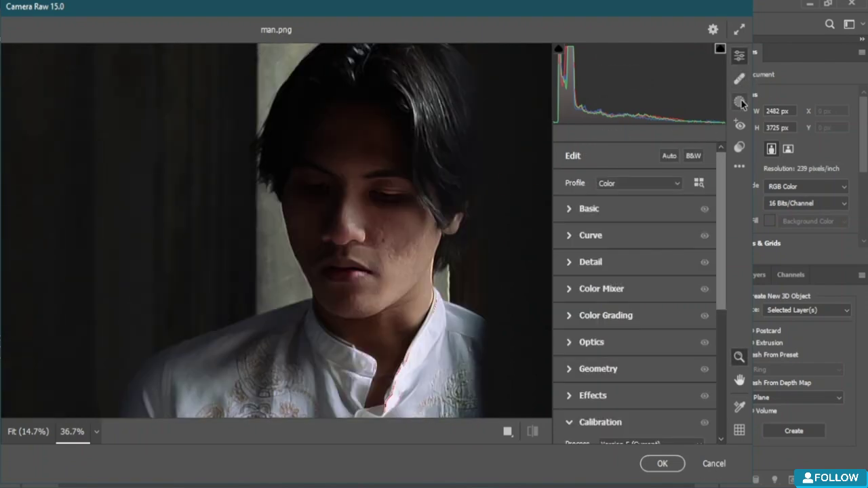
{"action": "left_click", "coordinate": [739, 101]}
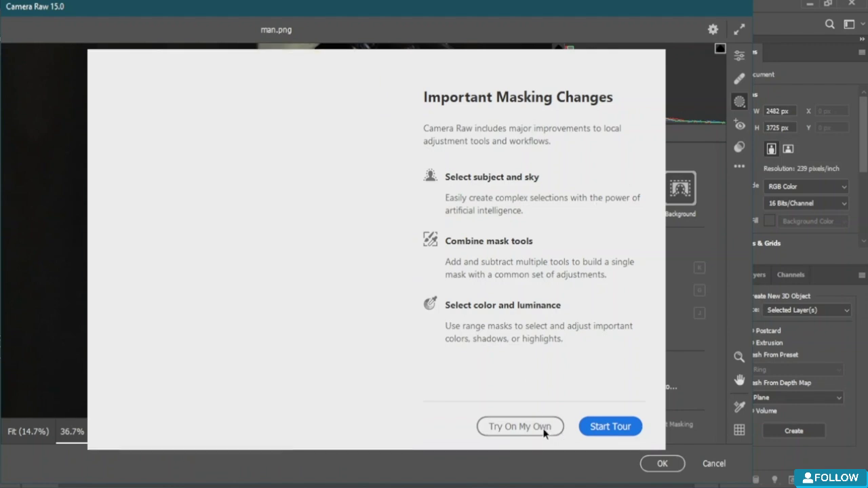
{"action": "left_click", "coordinate": [548, 425]}
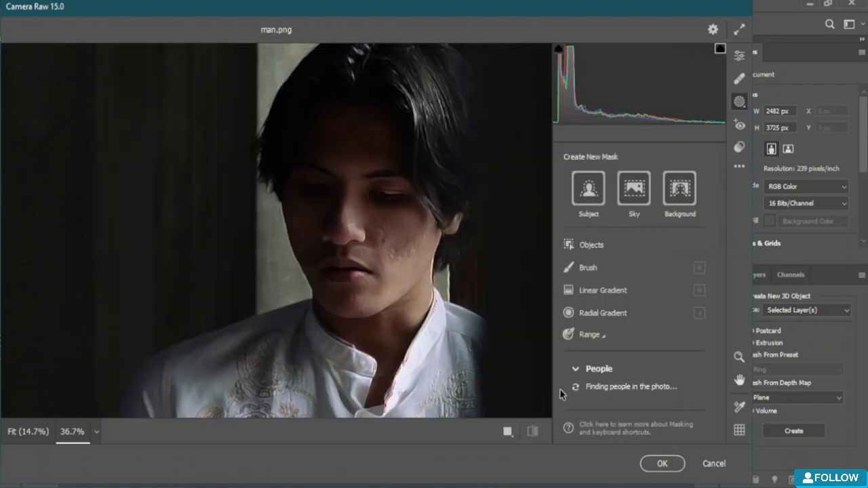
Set the Healing brush size to 4 and retouch the skin marks on the man's cheeks and chin, undoing the first stroke
{"action": "left_click", "coordinate": [741, 80]}
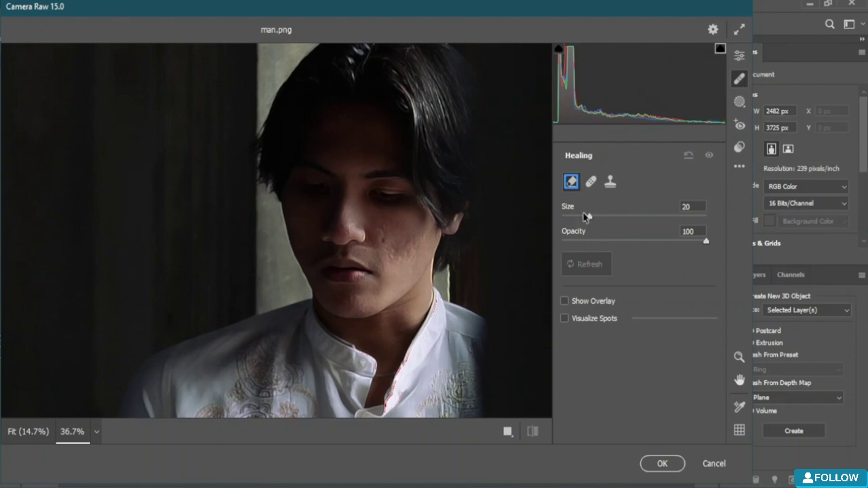
{"action": "left_click_drag", "start_coordinate": [588, 218], "coordinate": [565, 217]}
{"action": "mouse_move", "coordinate": [383, 231]}
{"action": "left_mouse_down"}
{"action": "mouse_move", "coordinate": [382, 256]}
{"action": "mouse_move", "coordinate": [397, 242]}
{"action": "mouse_move", "coordinate": [410, 252]}
{"action": "mouse_move", "coordinate": [386, 224]}
{"action": "mouse_move", "coordinate": [415, 227]}
{"action": "mouse_move", "coordinate": [390, 222]}
{"action": "mouse_move", "coordinate": [411, 228]}
{"action": "mouse_move", "coordinate": [410, 242]}
{"action": "mouse_move", "coordinate": [394, 243]}
{"action": "mouse_move", "coordinate": [381, 223]}
{"action": "mouse_move", "coordinate": [387, 247]}
{"action": "mouse_move", "coordinate": [379, 224]}
{"action": "mouse_move", "coordinate": [384, 256]}
{"action": "mouse_move", "coordinate": [383, 233]}
{"action": "mouse_move", "coordinate": [408, 247]}
{"action": "left_mouse_up"}
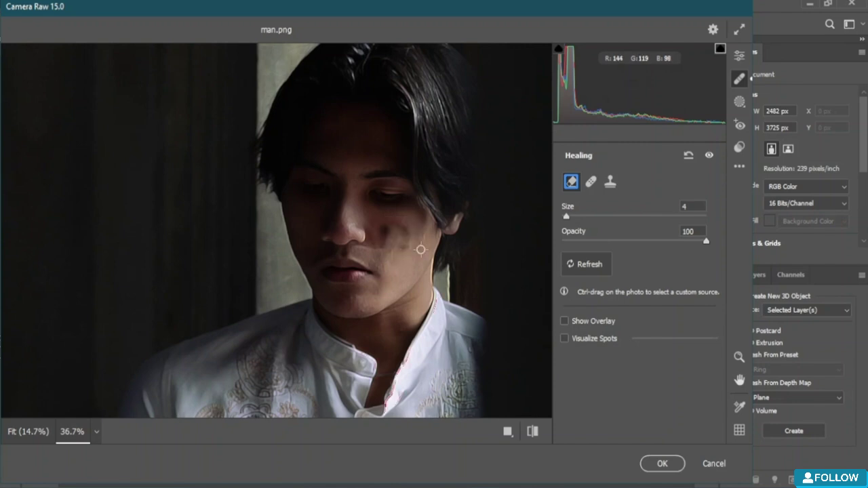
{"action": "key", "text": "ctrl+z"}
{"action": "left_click_drag", "start_coordinate": [384, 215], "coordinate": [396, 220]}
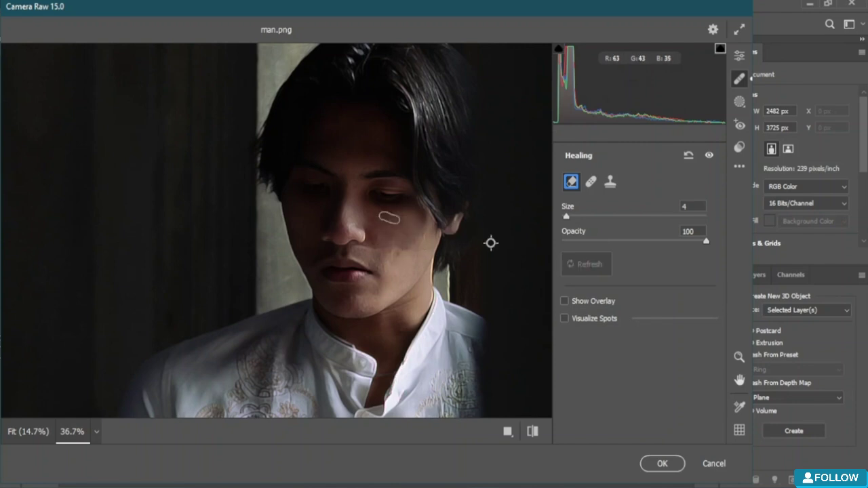
{"action": "left_click_drag", "start_coordinate": [310, 219], "coordinate": [306, 239]}
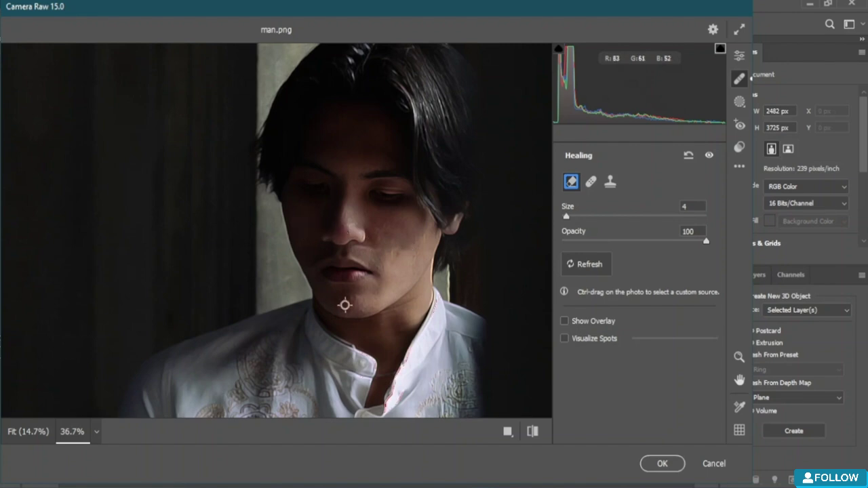
{"action": "left_click_drag", "start_coordinate": [342, 303], "coordinate": [363, 304]}
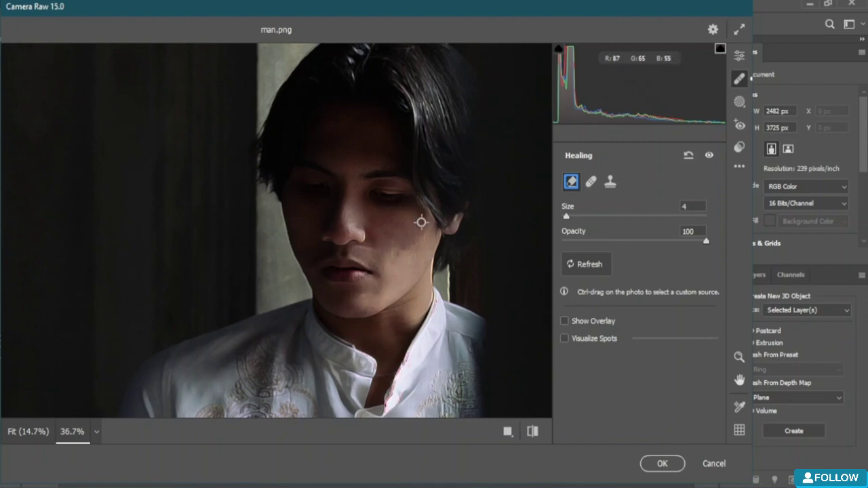
Create a new Subject mask covering the man and show the whole photo
{"action": "left_click", "coordinate": [739, 101]}
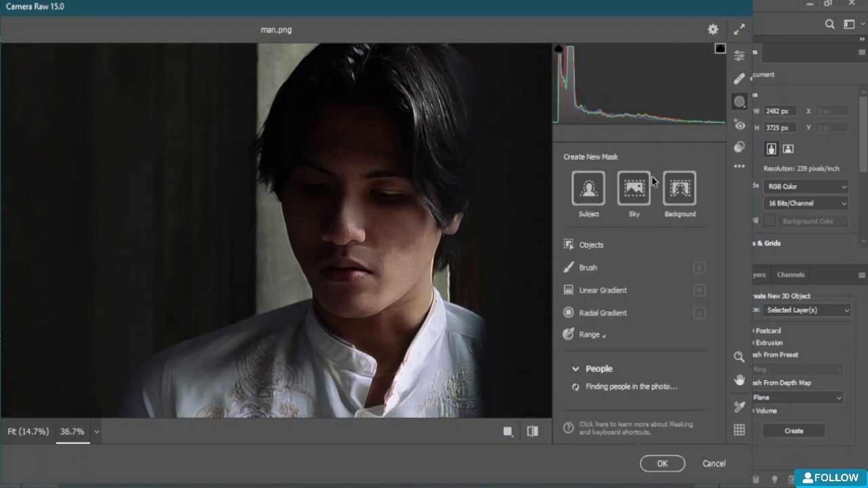
{"action": "left_click", "coordinate": [595, 178]}
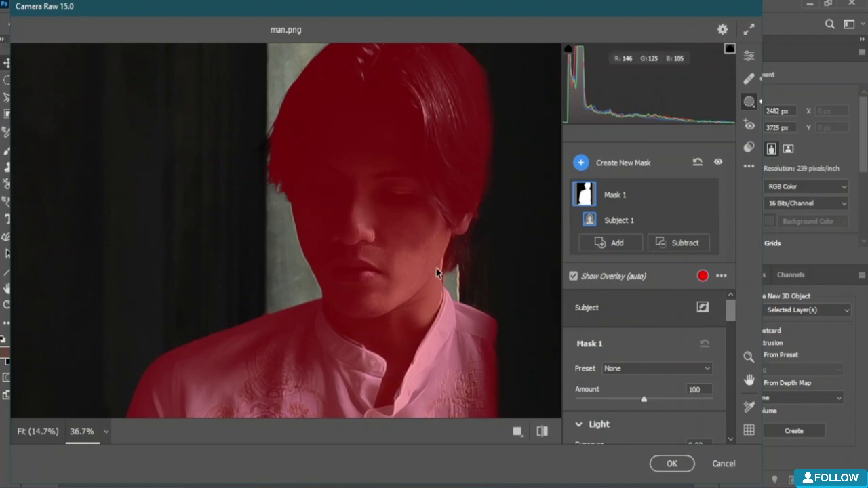
{"action": "scroll", "coordinate": [436, 267], "scroll_direction": "down", "scroll_amount": 3}
{"action": "scroll", "coordinate": [436, 268], "scroll_direction": "down", "scroll_amount": 6}
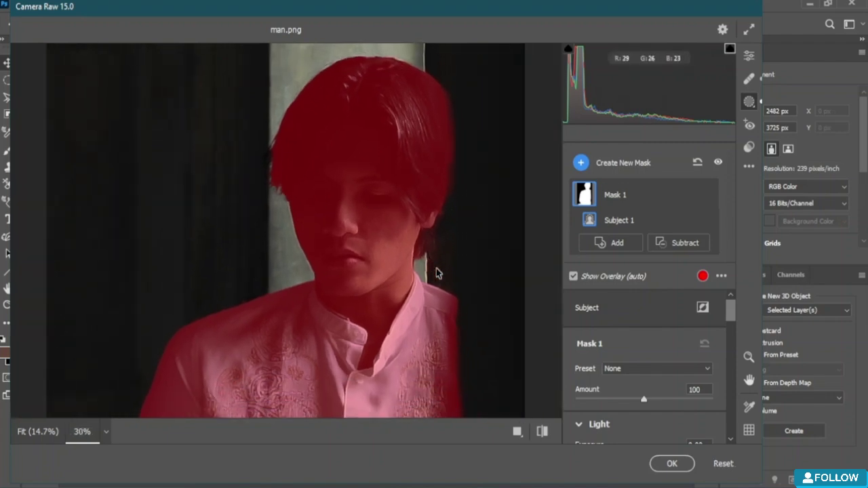
{"action": "scroll", "coordinate": [352, 269], "scroll_direction": "down", "scroll_amount": 2}
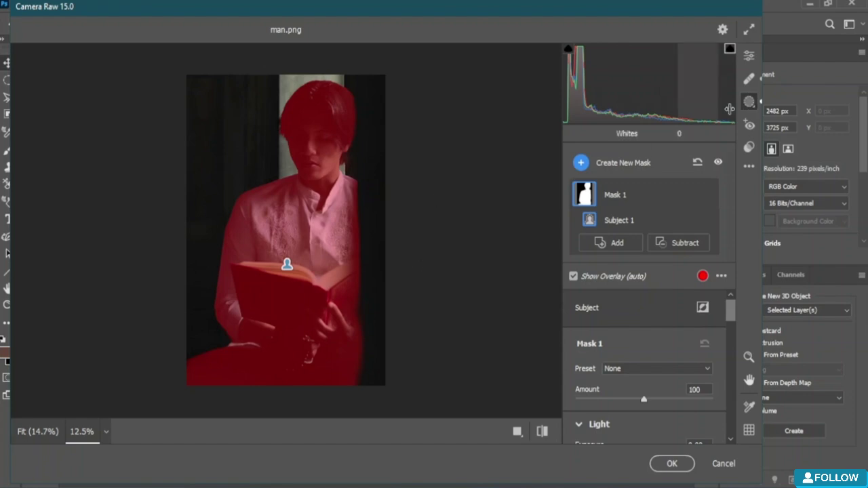
Review the available mask types, the subject mask's Light and Color adjustments, and the Red Eye settings
{"action": "left_click", "coordinate": [750, 102]}
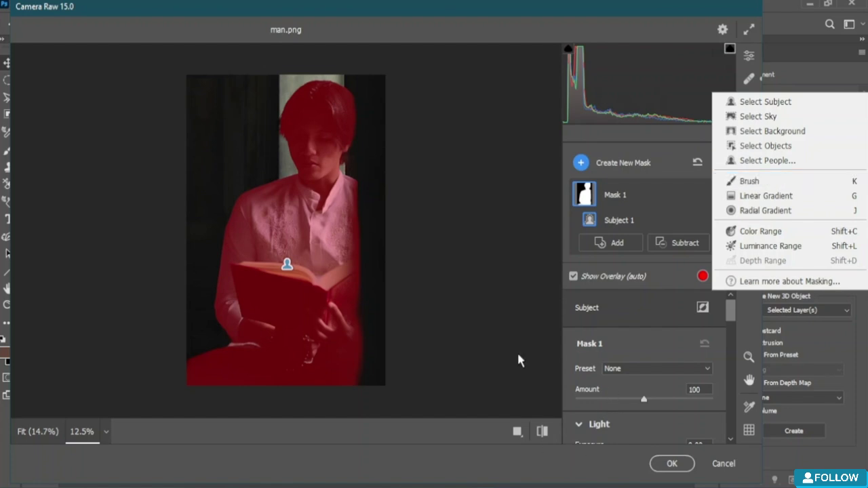
{"action": "left_click", "coordinate": [669, 147]}
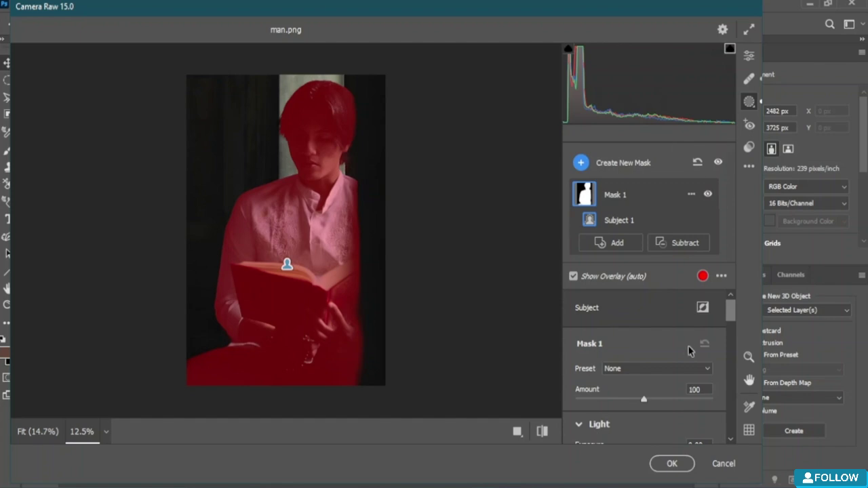
{"action": "scroll", "coordinate": [688, 349], "scroll_direction": "down", "scroll_amount": 3}
{"action": "left_click_drag", "start_coordinate": [731, 328], "coordinate": [736, 347]}
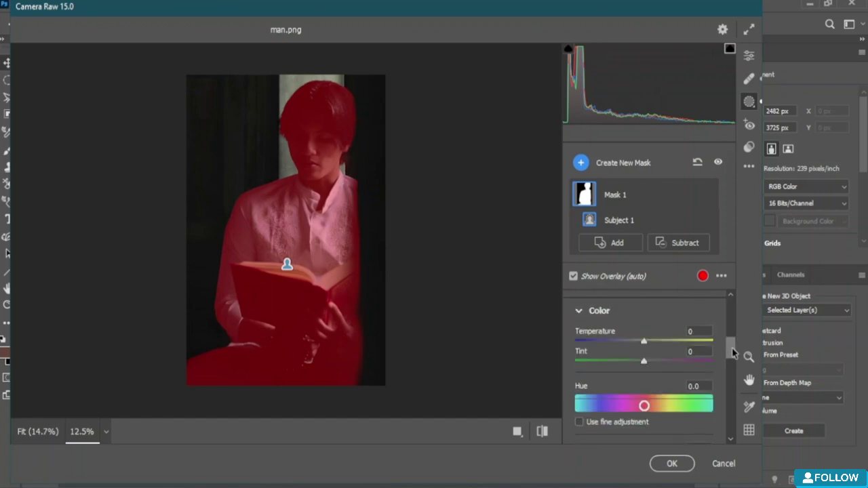
{"action": "left_click_drag", "start_coordinate": [732, 351], "coordinate": [733, 310]}
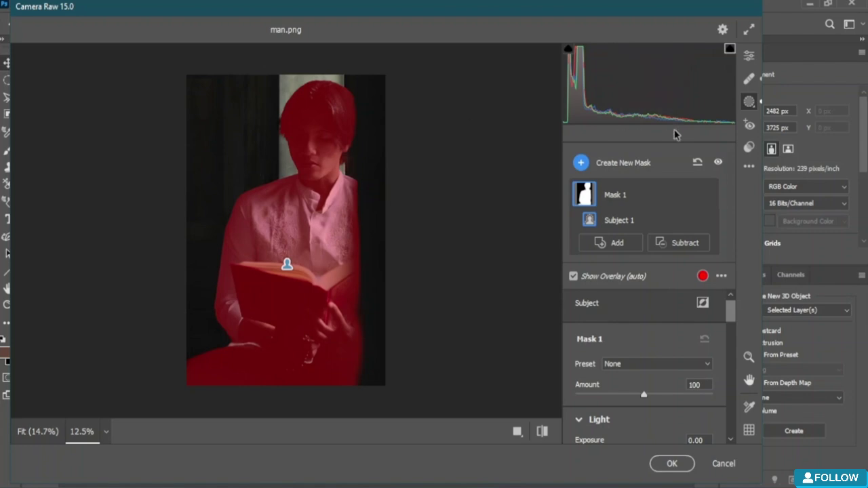
{"action": "left_click", "coordinate": [749, 125]}
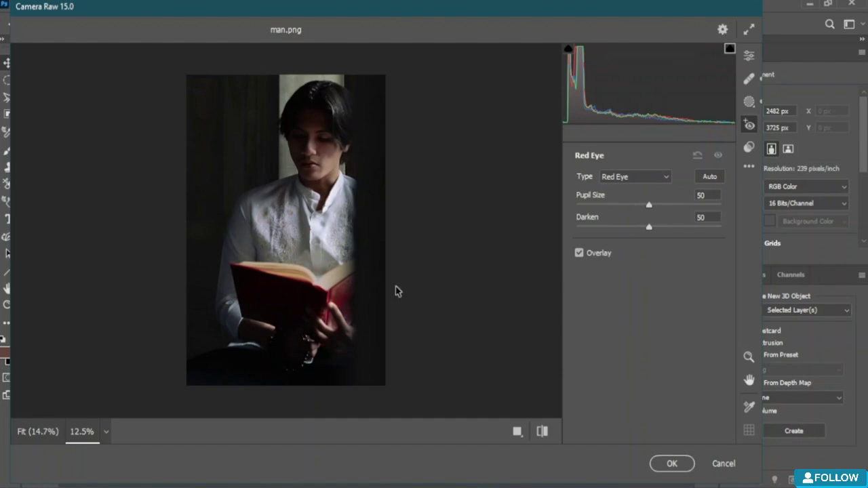
Browse the Camera Raw presets and apply Glamour Portrait from the Adaptive: Portrait group
{"action": "left_click", "coordinate": [749, 150]}
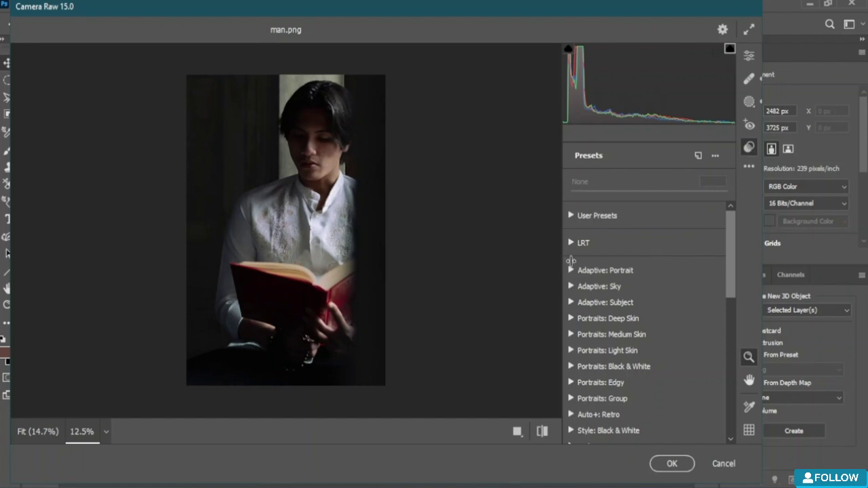
{"action": "scroll", "coordinate": [598, 313], "scroll_direction": "down", "scroll_amount": 10}
{"action": "scroll", "coordinate": [723, 382], "scroll_direction": "up", "scroll_amount": 10}
{"action": "left_click_drag", "start_coordinate": [730, 244], "coordinate": [750, 243]}
{"action": "left_click", "coordinate": [571, 270]}
{"action": "left_click", "coordinate": [592, 302]}
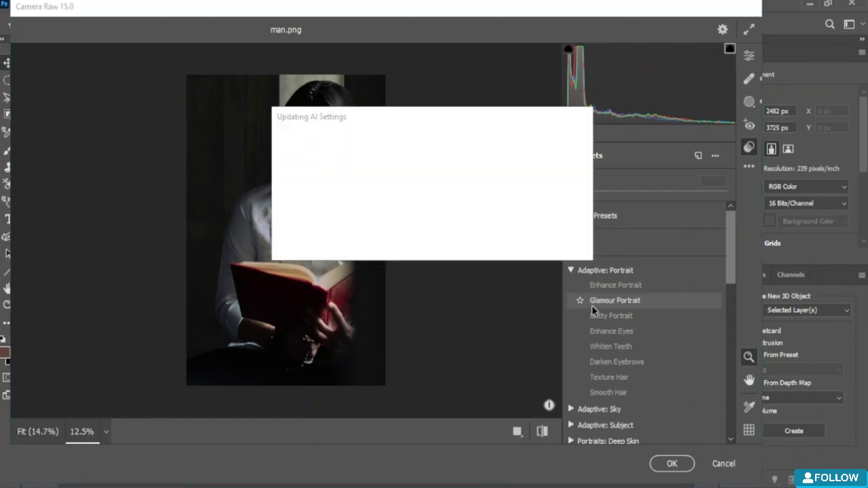
Apply the Enhance Eyes preset followed by Gritty Portrait to the man's photo, and collapse the Adaptive: Portrait group
{"action": "left_click", "coordinate": [614, 331]}
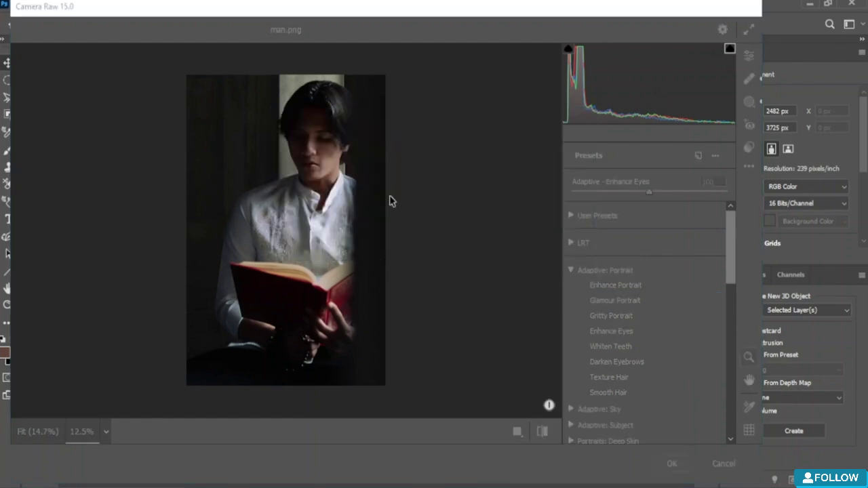
{"action": "left_click", "coordinate": [611, 315]}
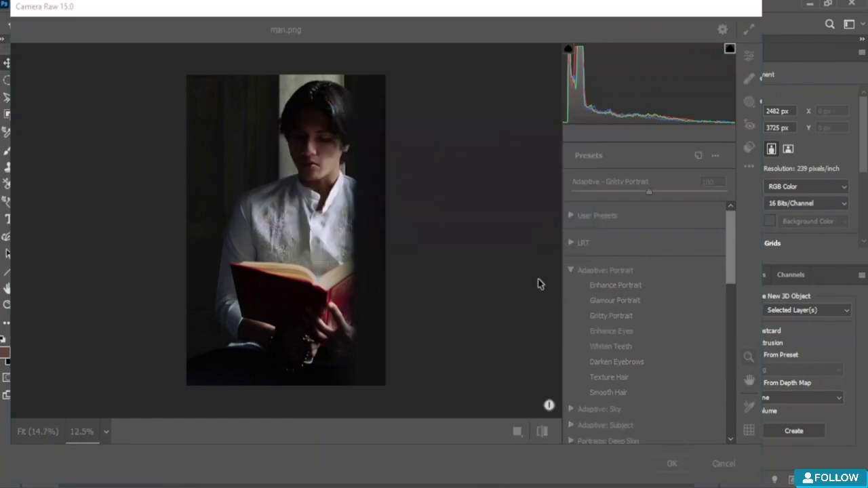
{"action": "left_click", "coordinate": [571, 271]}
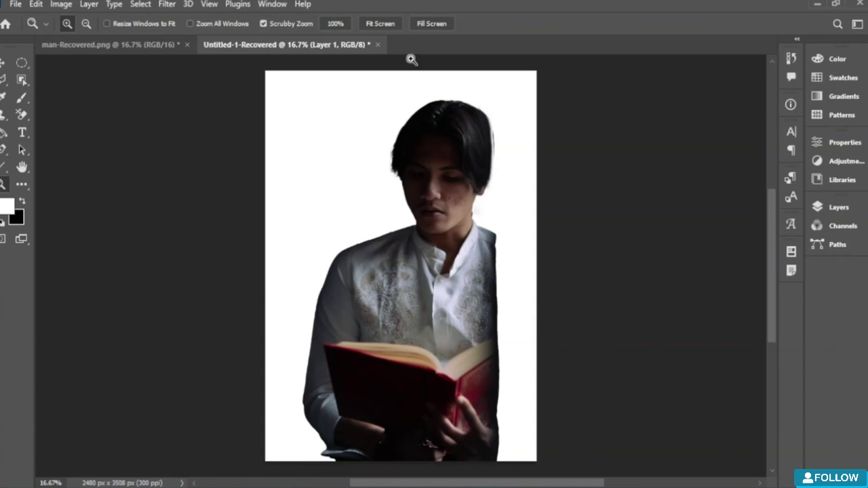
{"action": "left_click", "coordinate": [168, 5]}
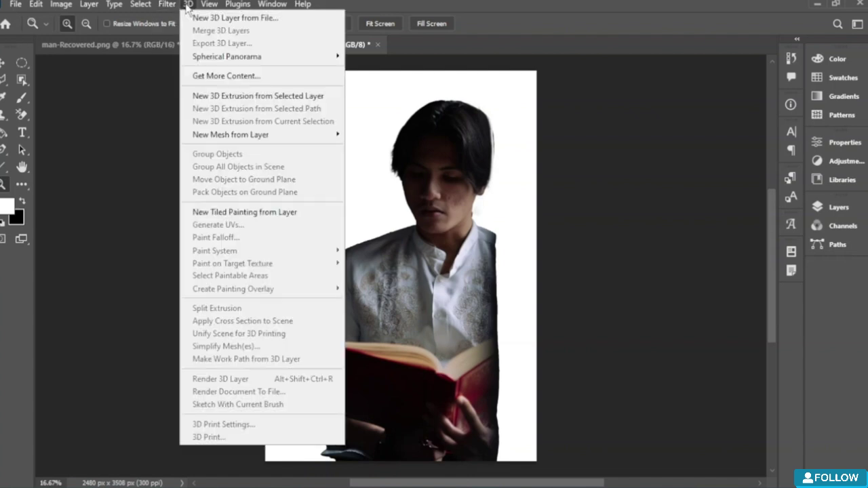
{"action": "left_click", "coordinate": [187, 5]}
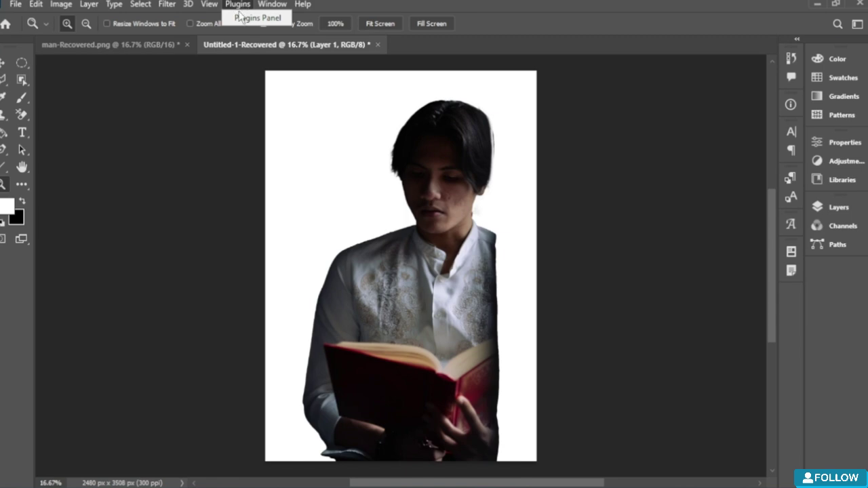
{"action": "left_click", "coordinate": [268, 4]}
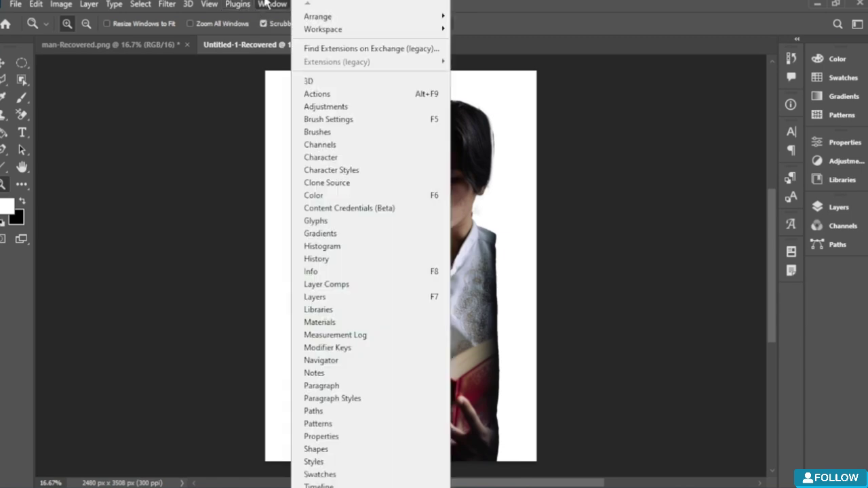